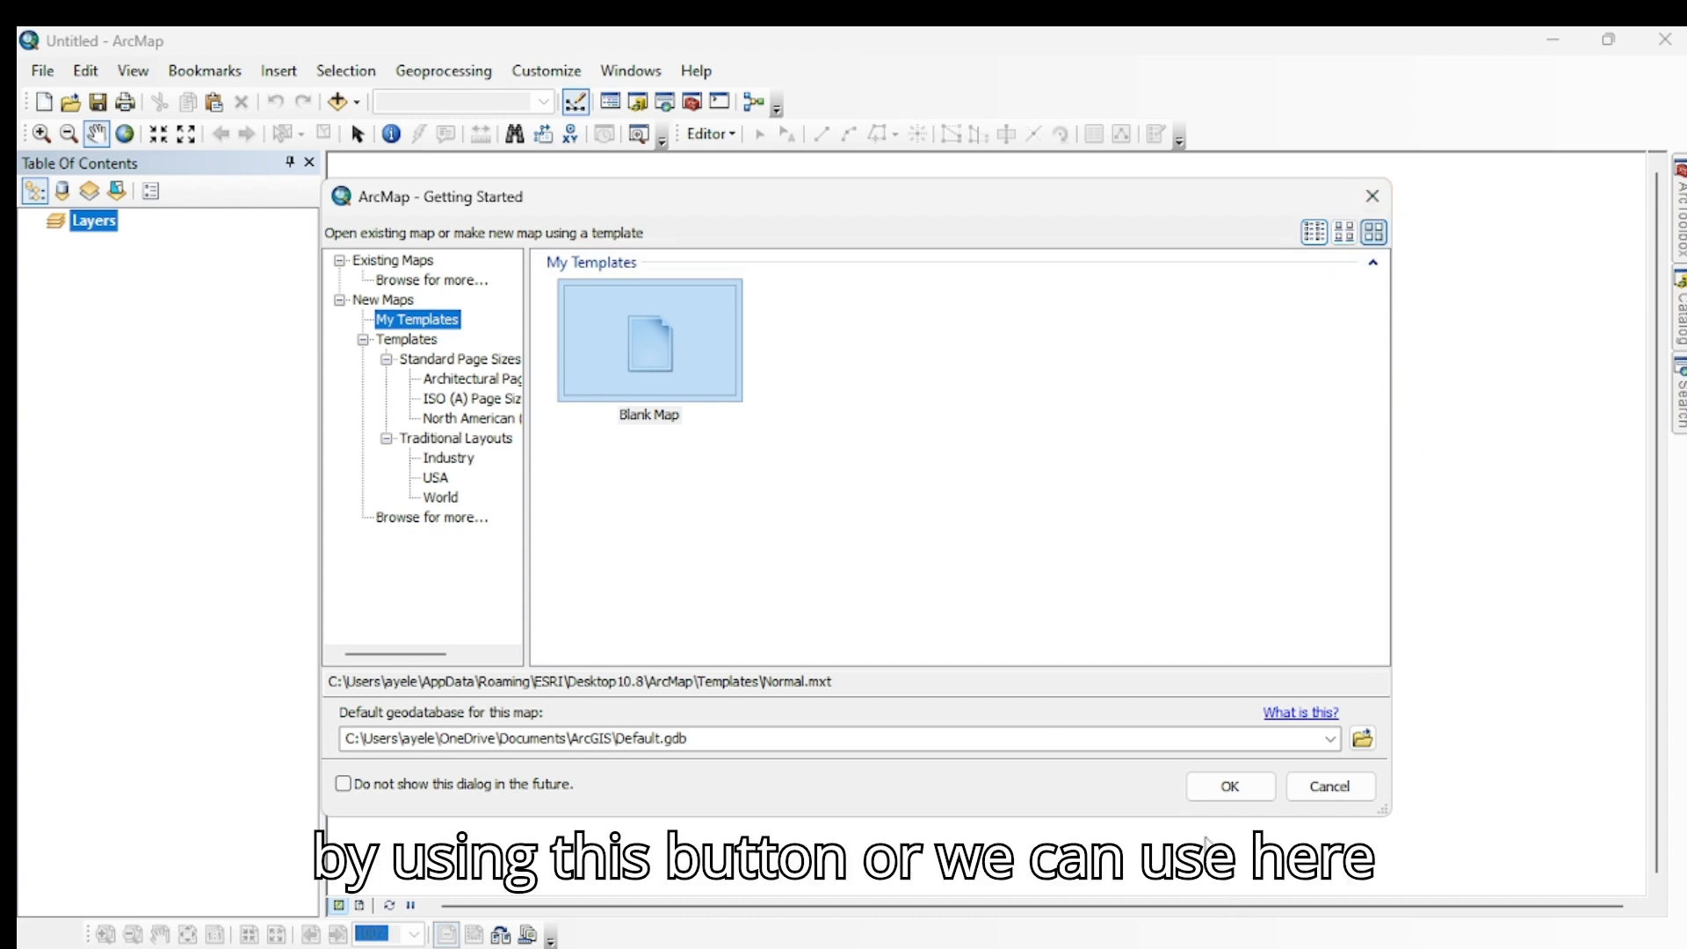
Start a new map from the Blank Map template and show the Table Of Contents window.
left_click(1230, 787)
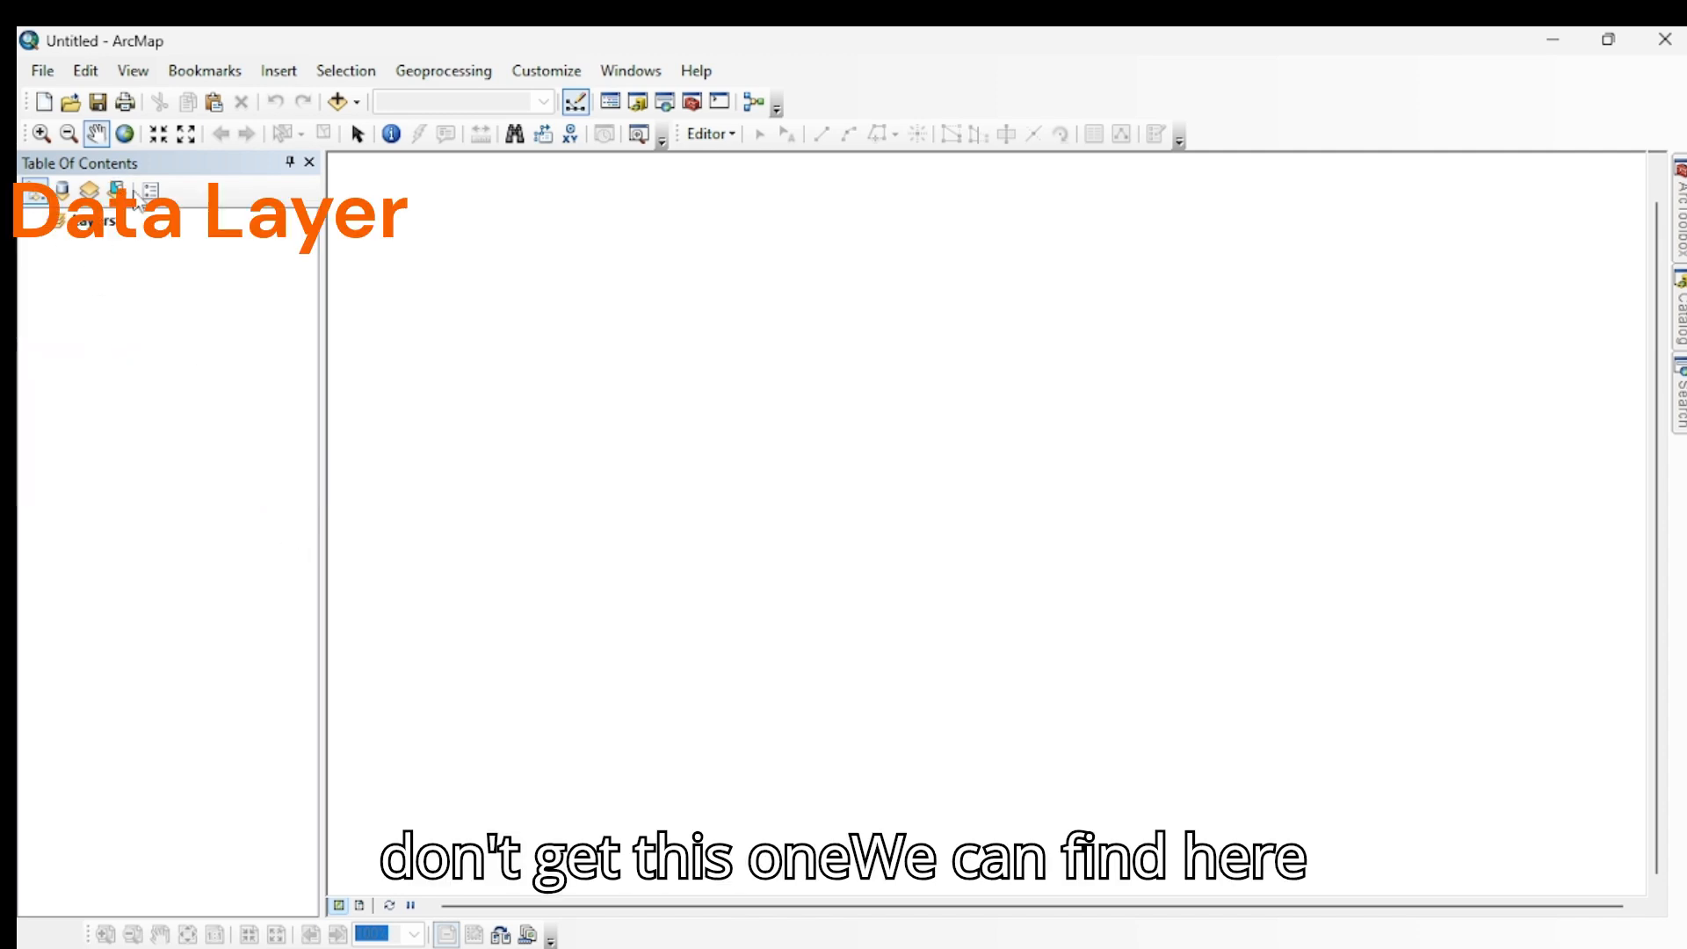
left_click(653, 76)
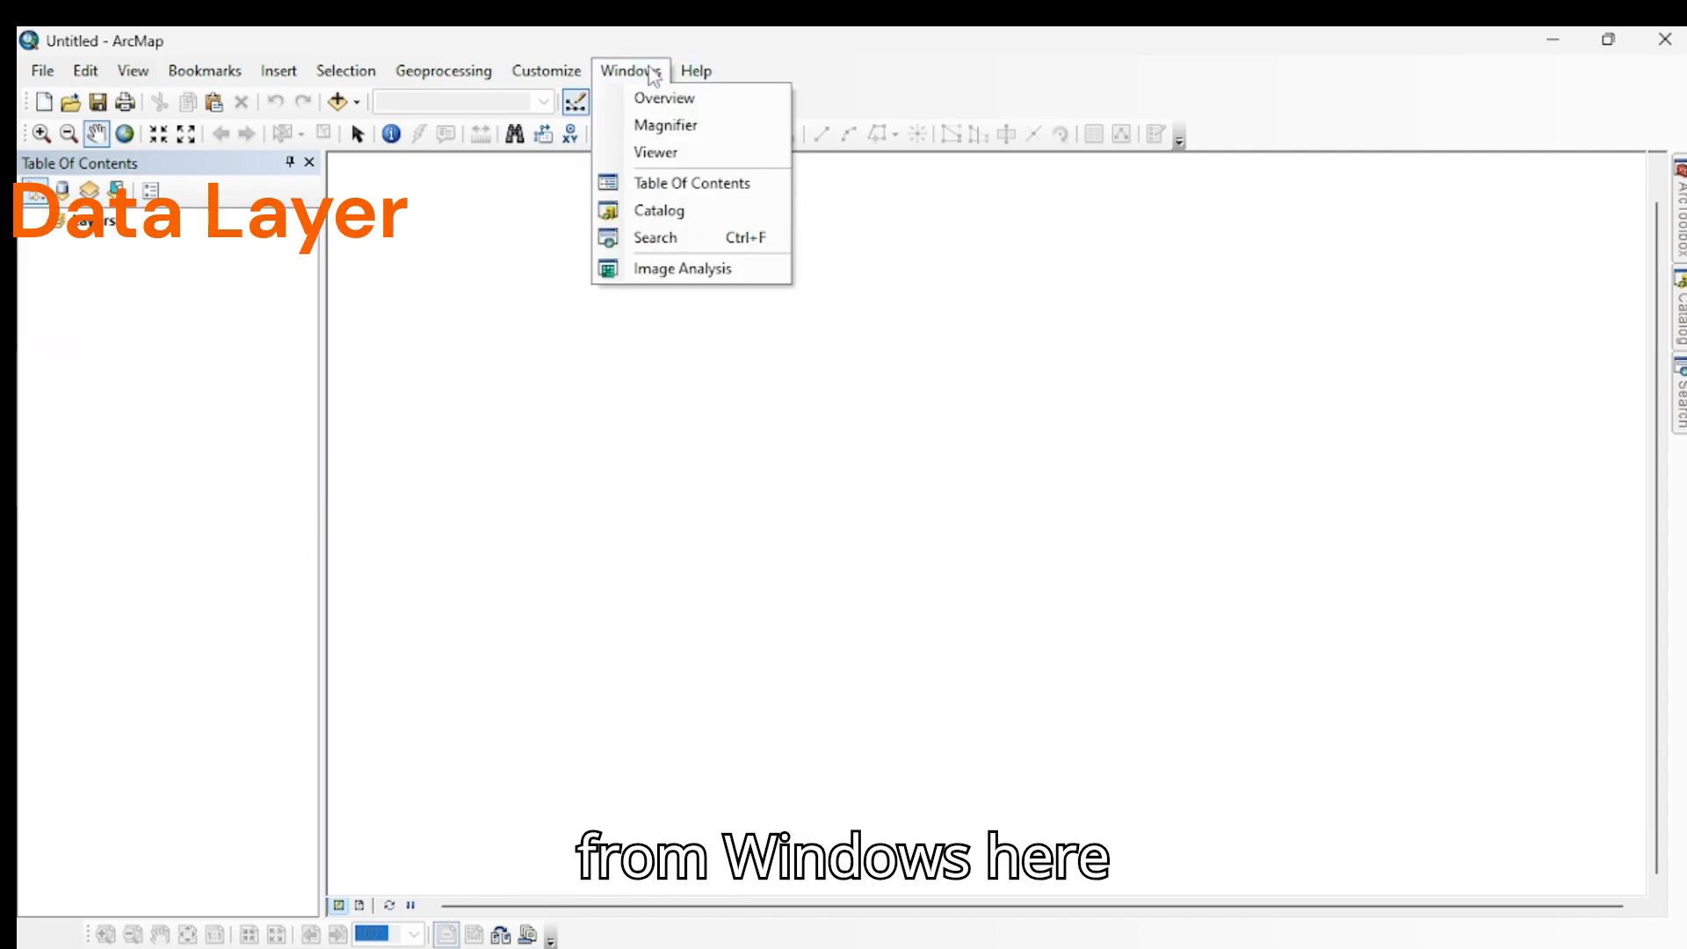
left_click(726, 186)
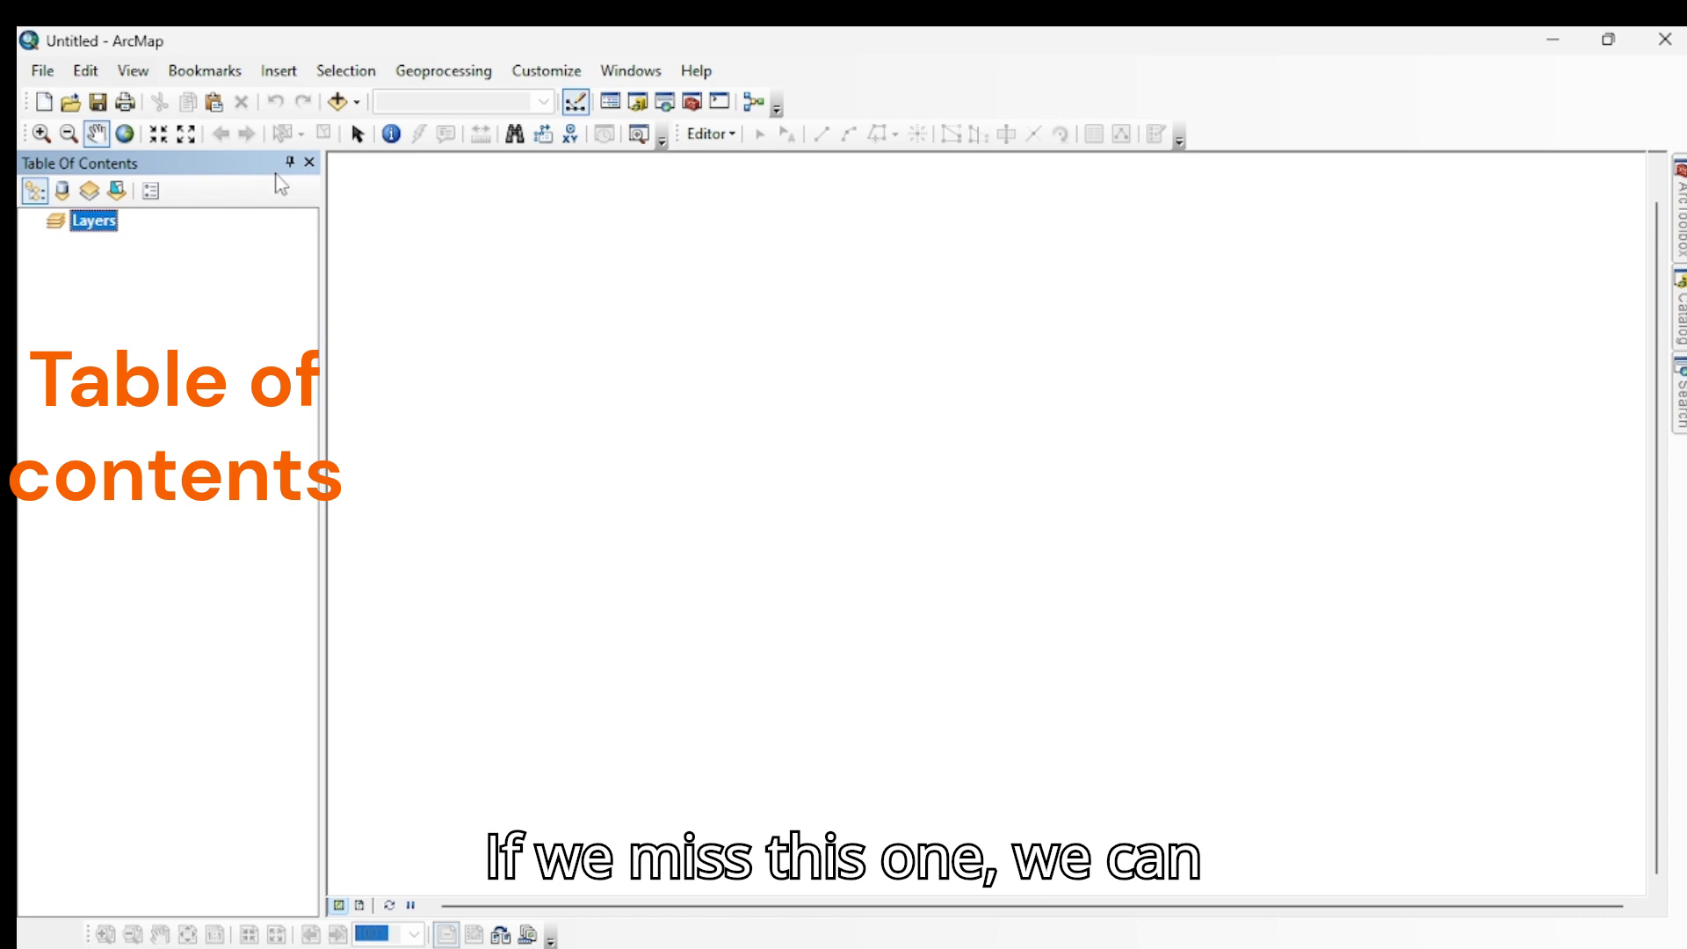
Close the Table Of Contents window and restore it.
left_click(311, 162)
left_click(648, 69)
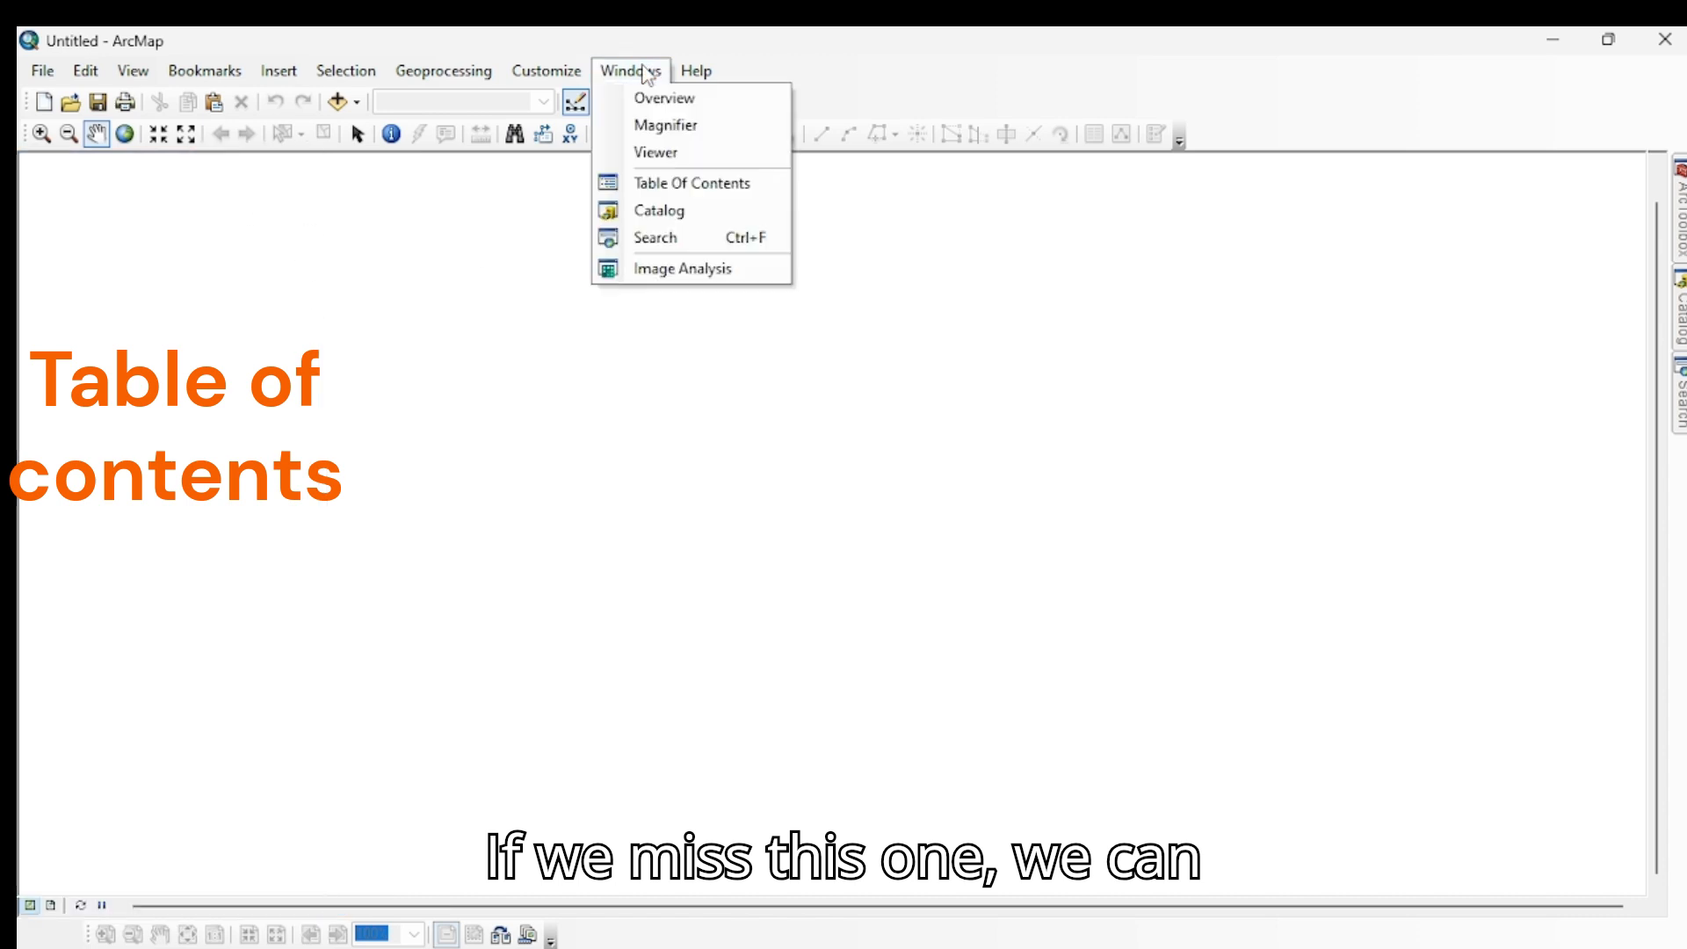
left_click(698, 183)
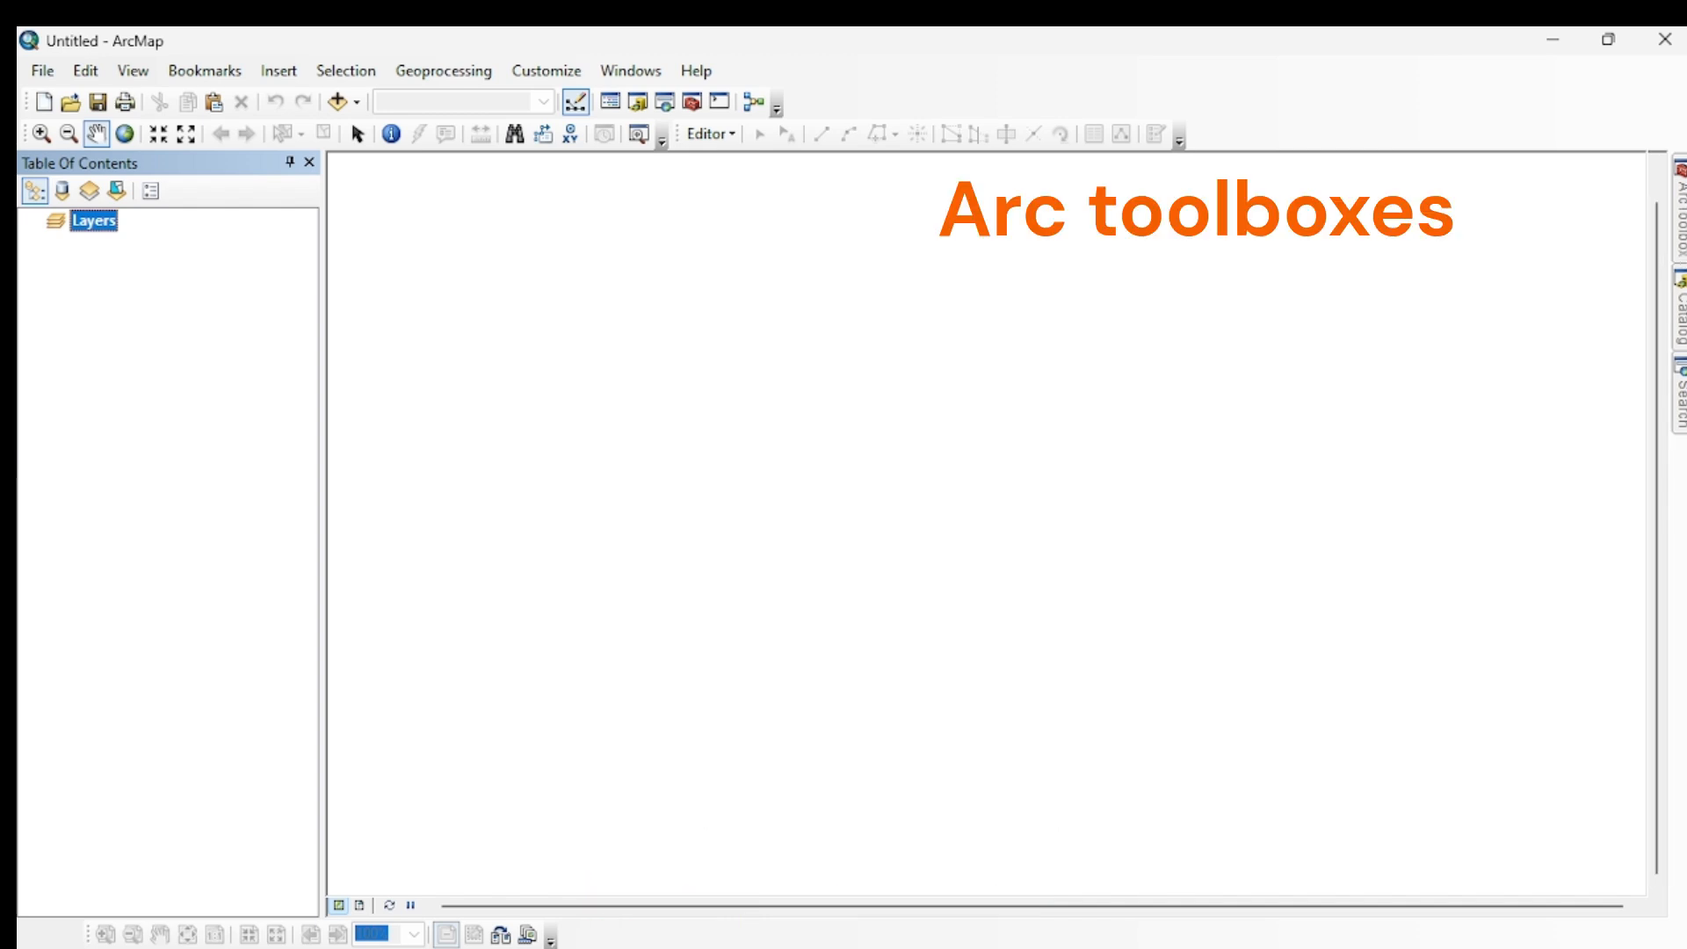
left_click(1680, 309)
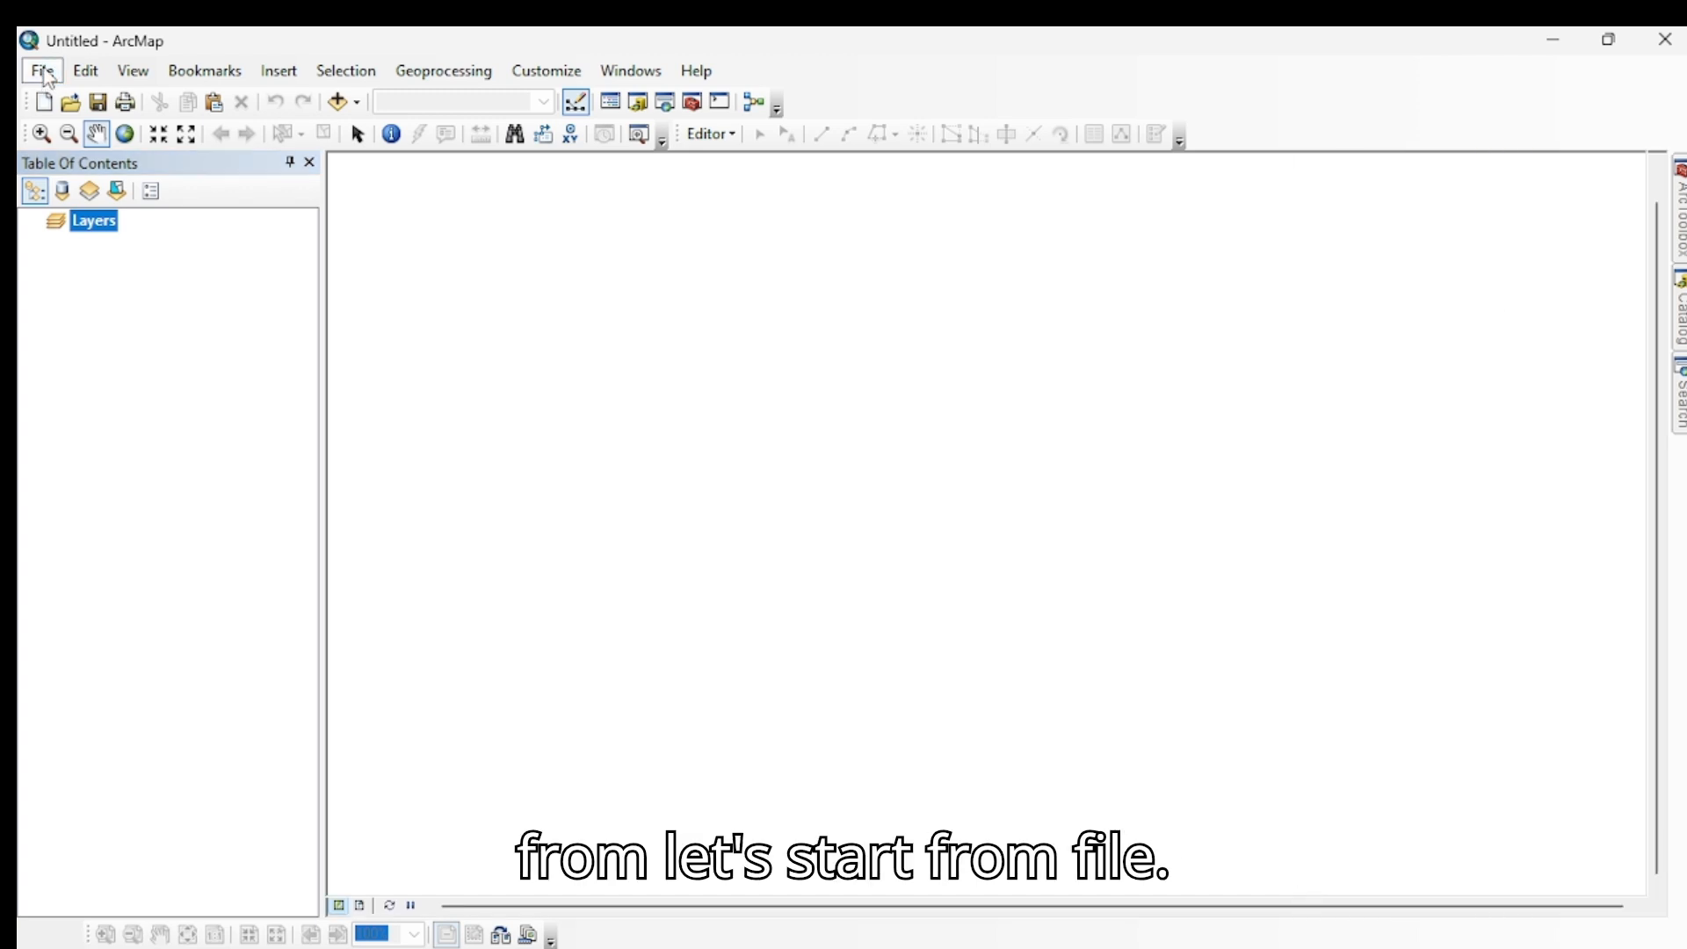
Start adding data and browse to the Vector_Data folder inside ArcGIS_Data2\TrainingData.
left_click(44, 71)
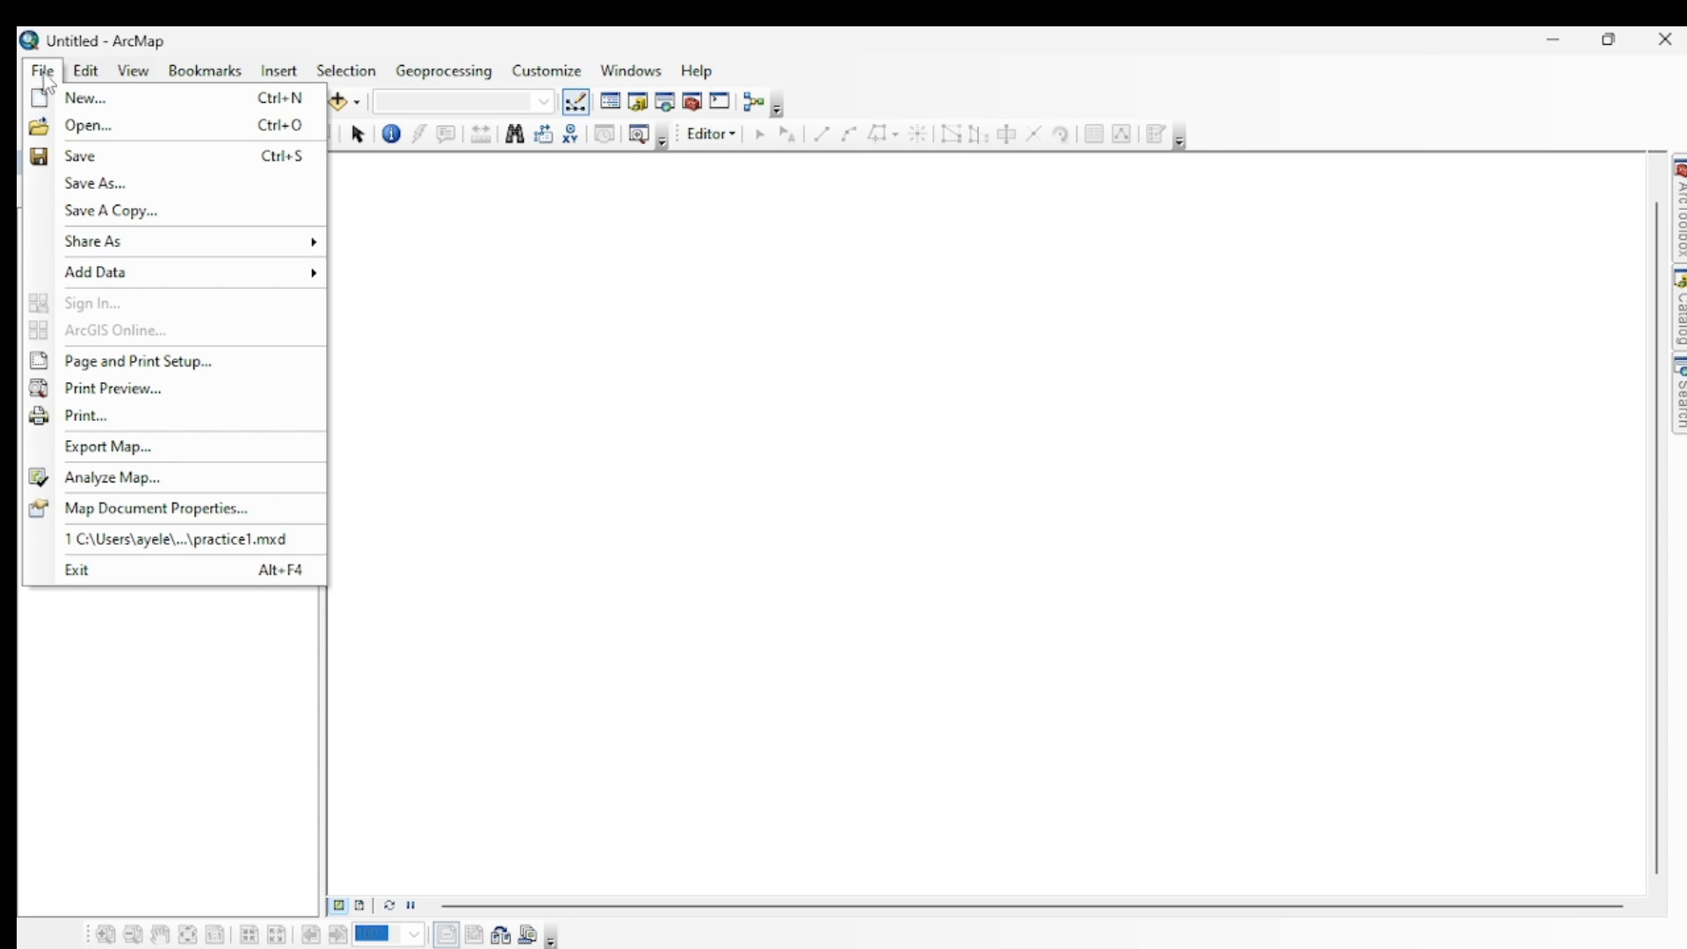
mouse_move(143, 290)
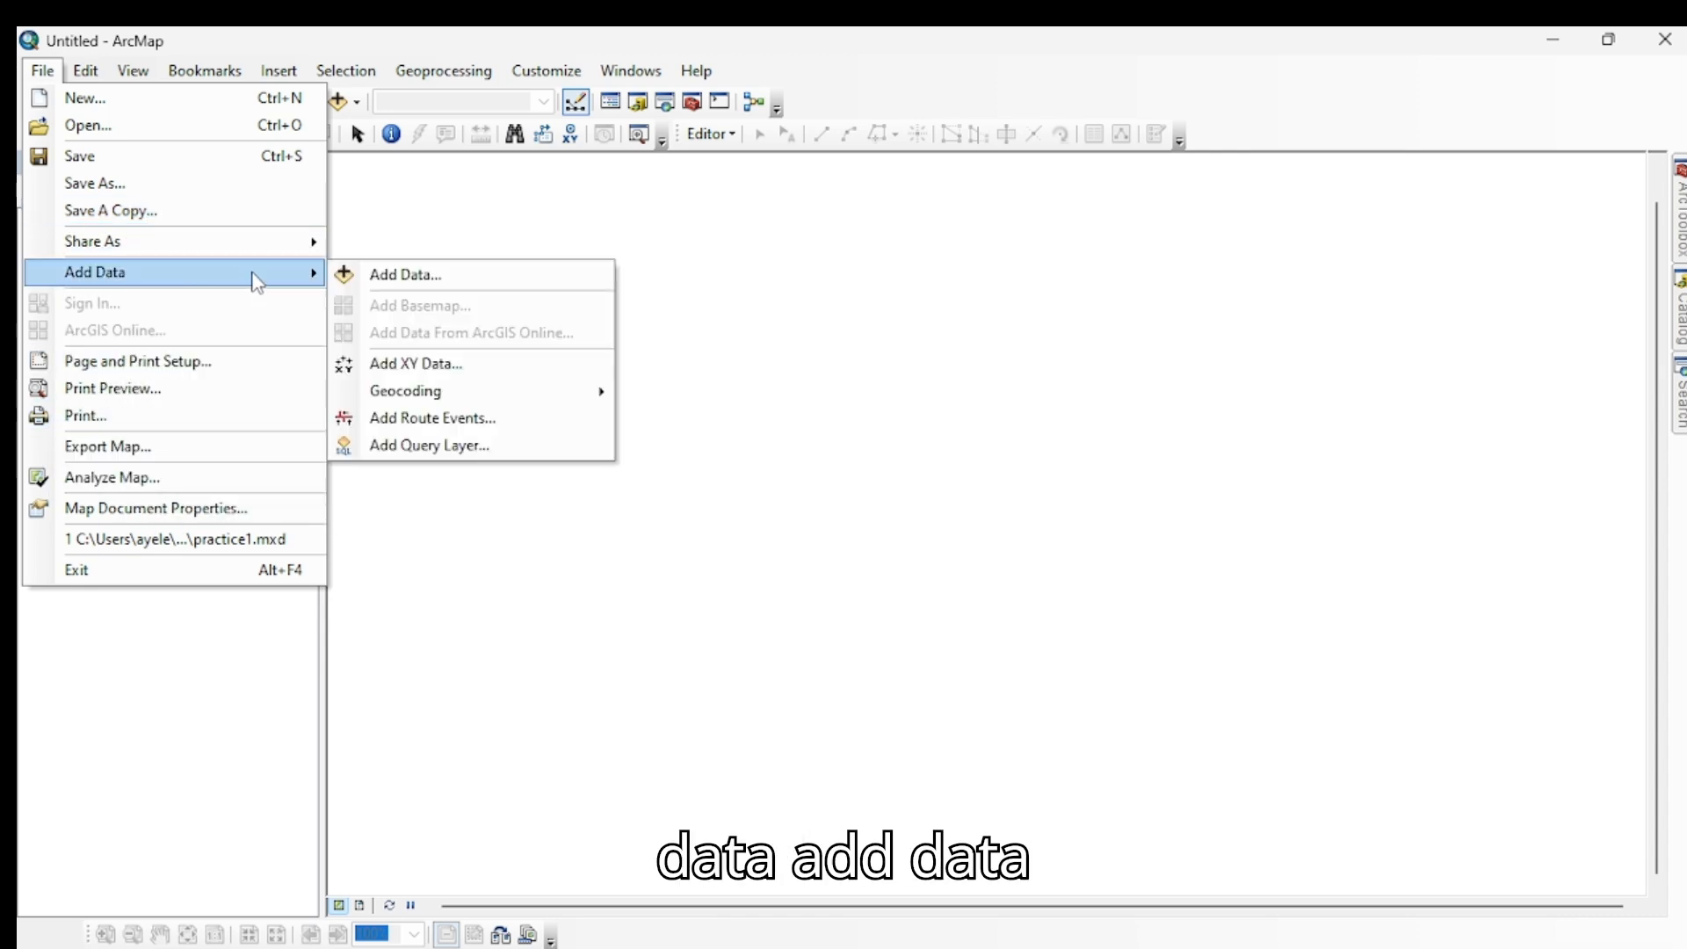
left_click(343, 277)
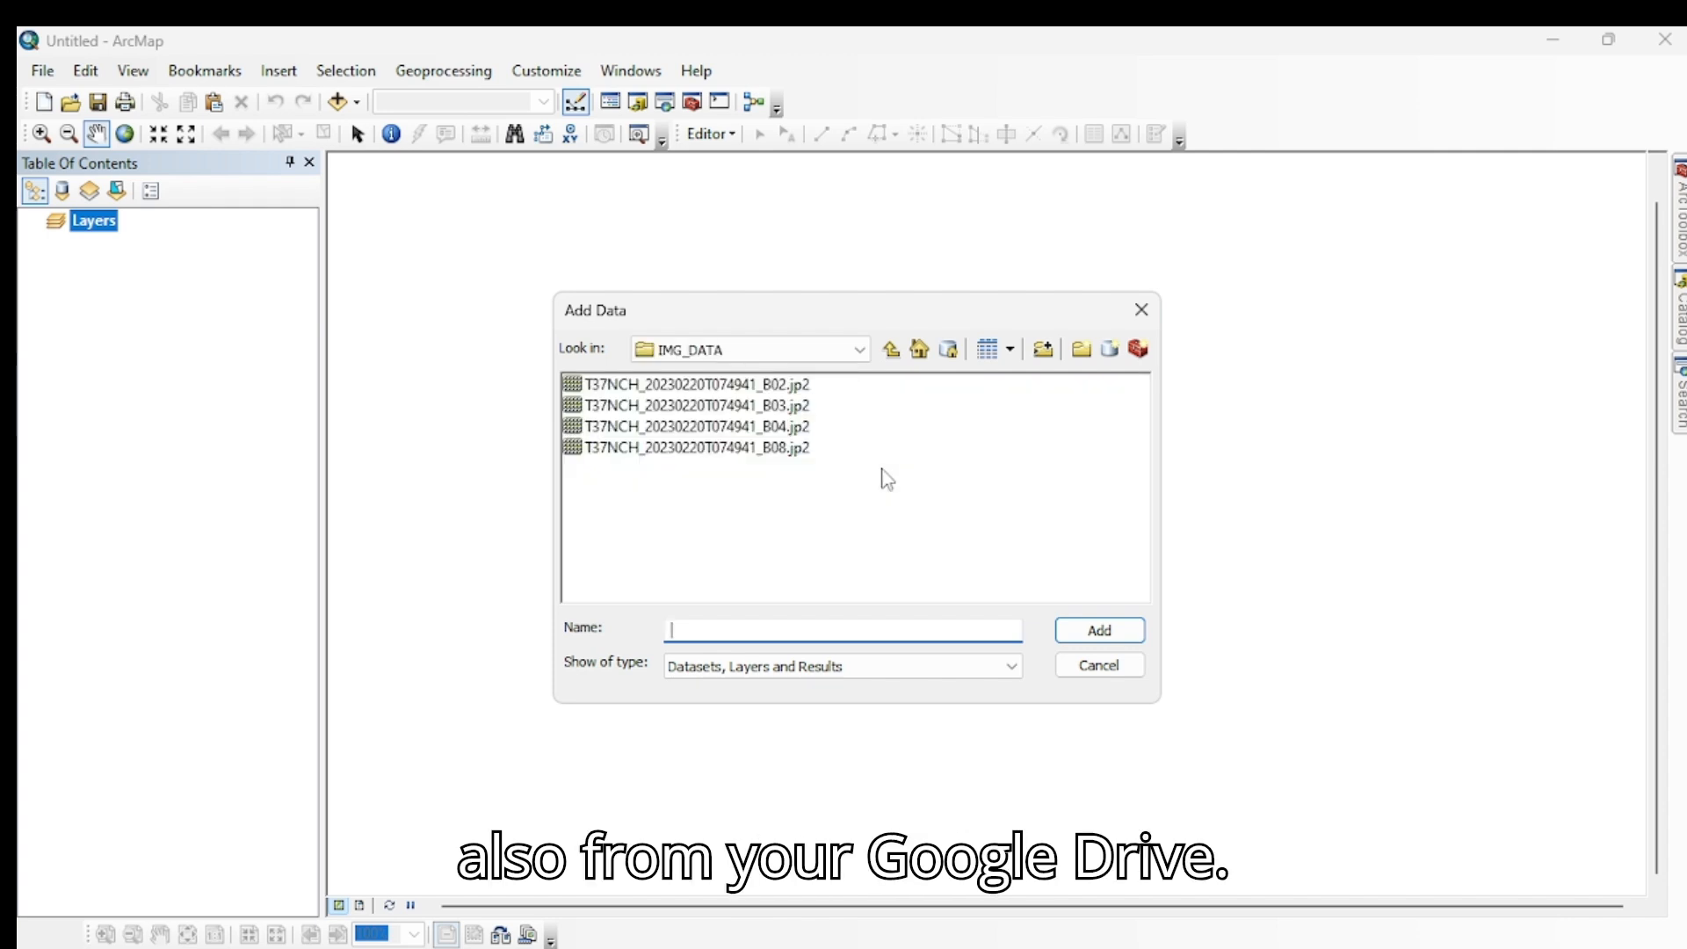
left_click(893, 351)
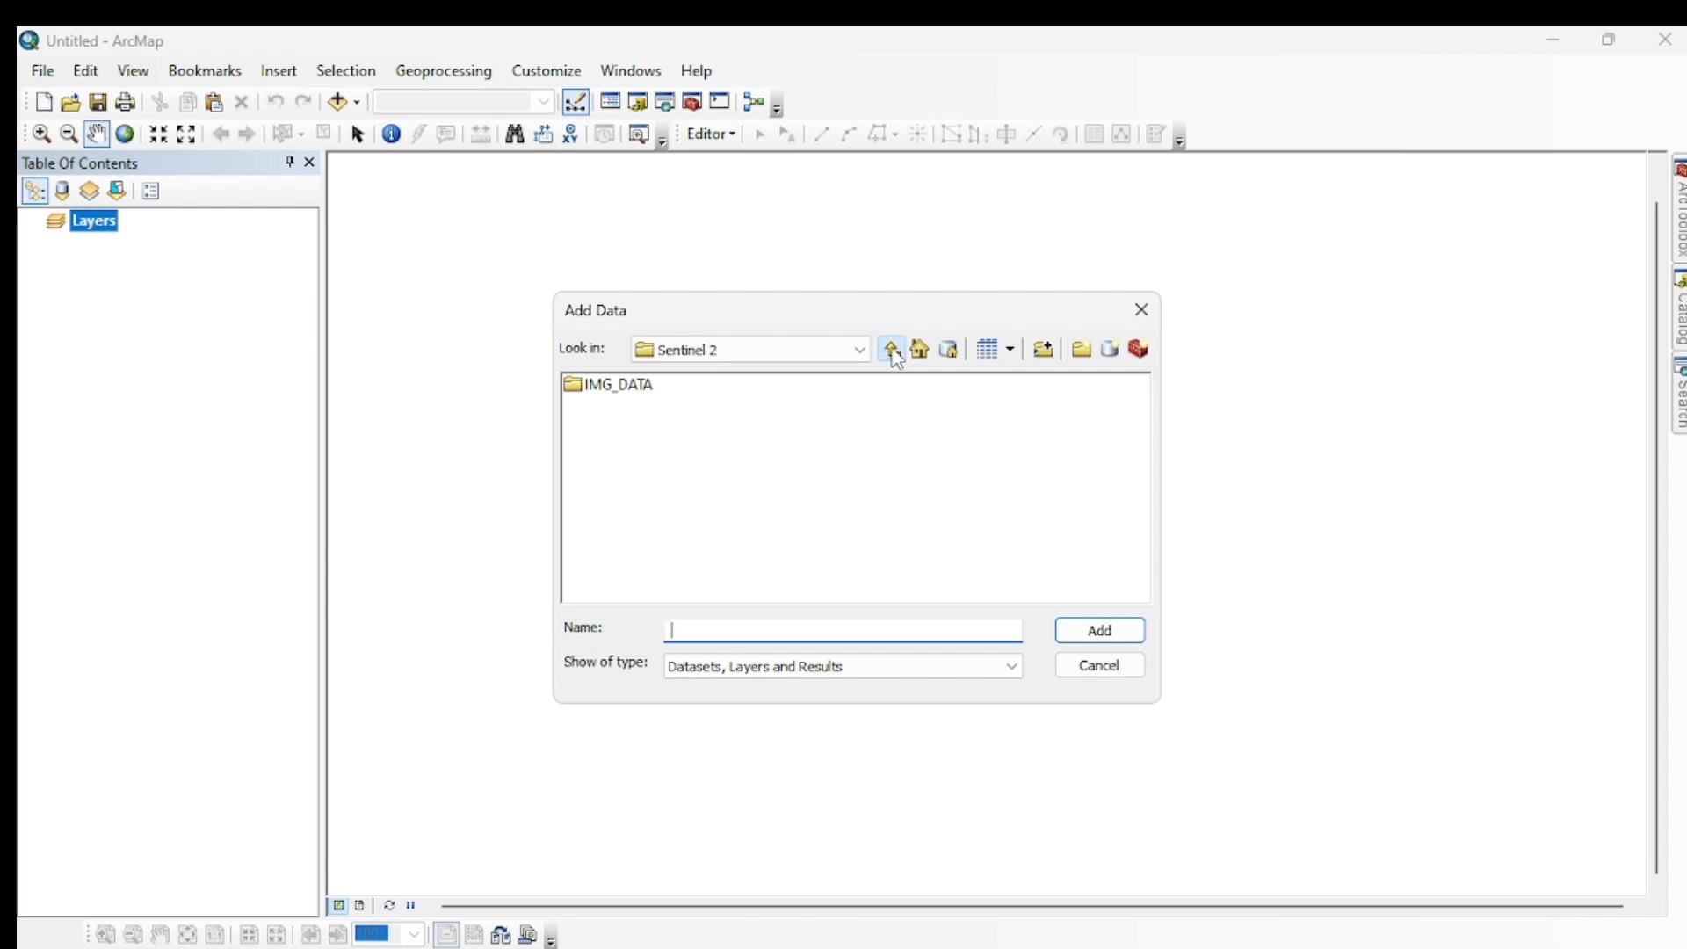
left_click(893, 351)
left_click(892, 351)
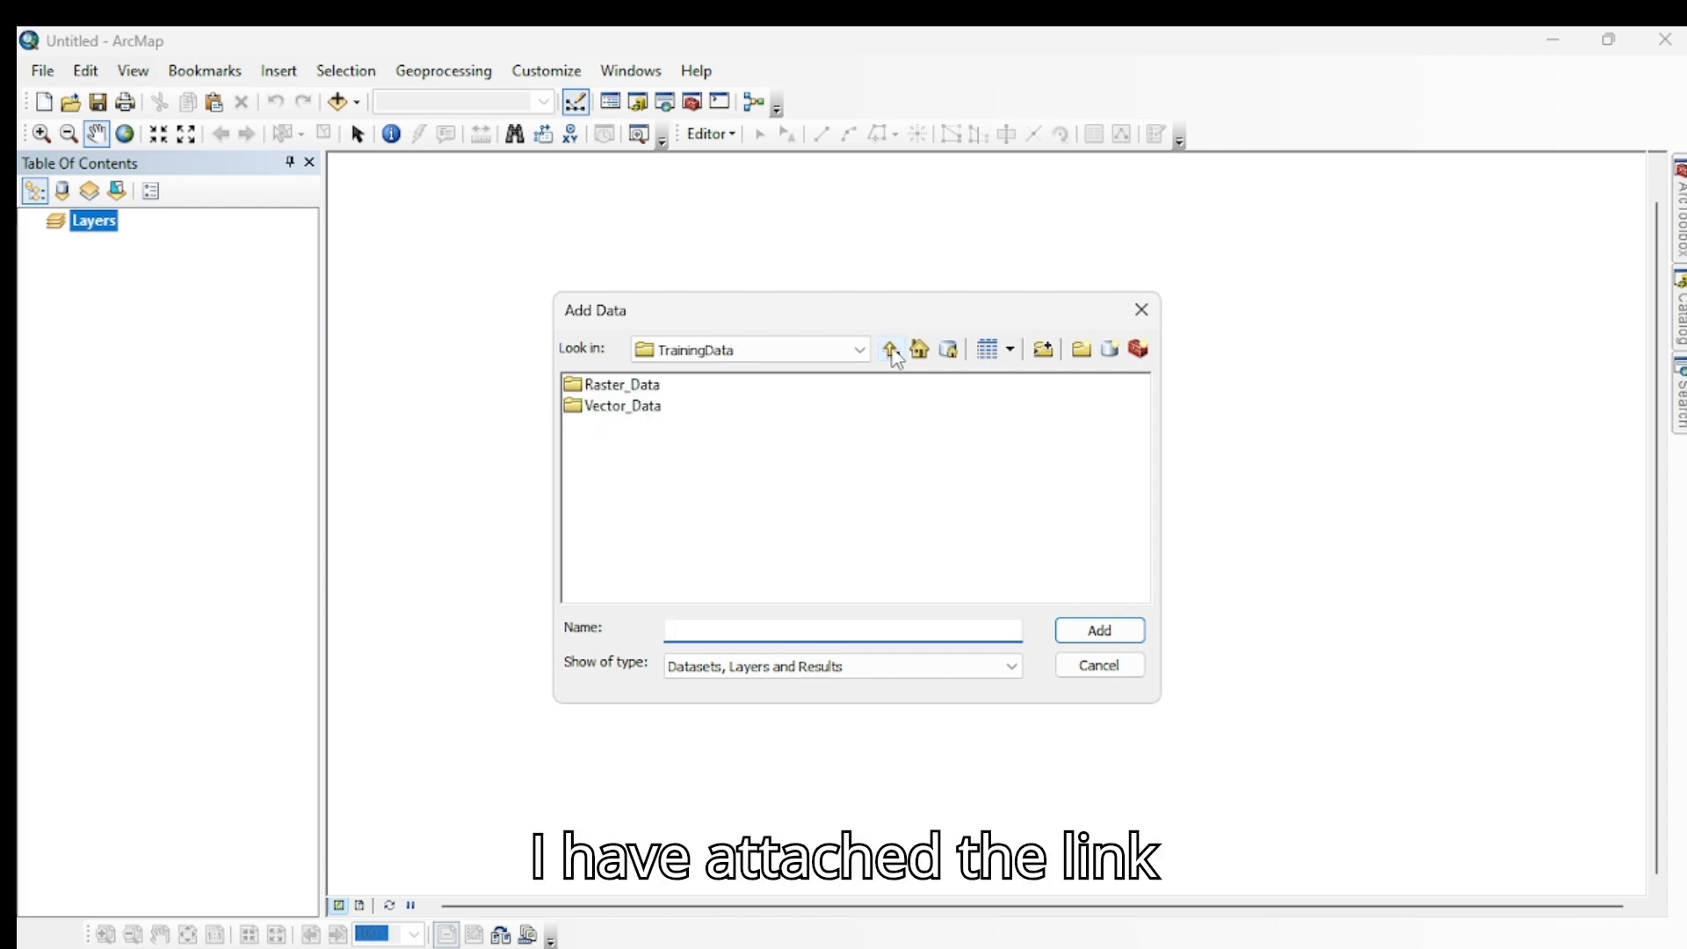
left_click(892, 352)
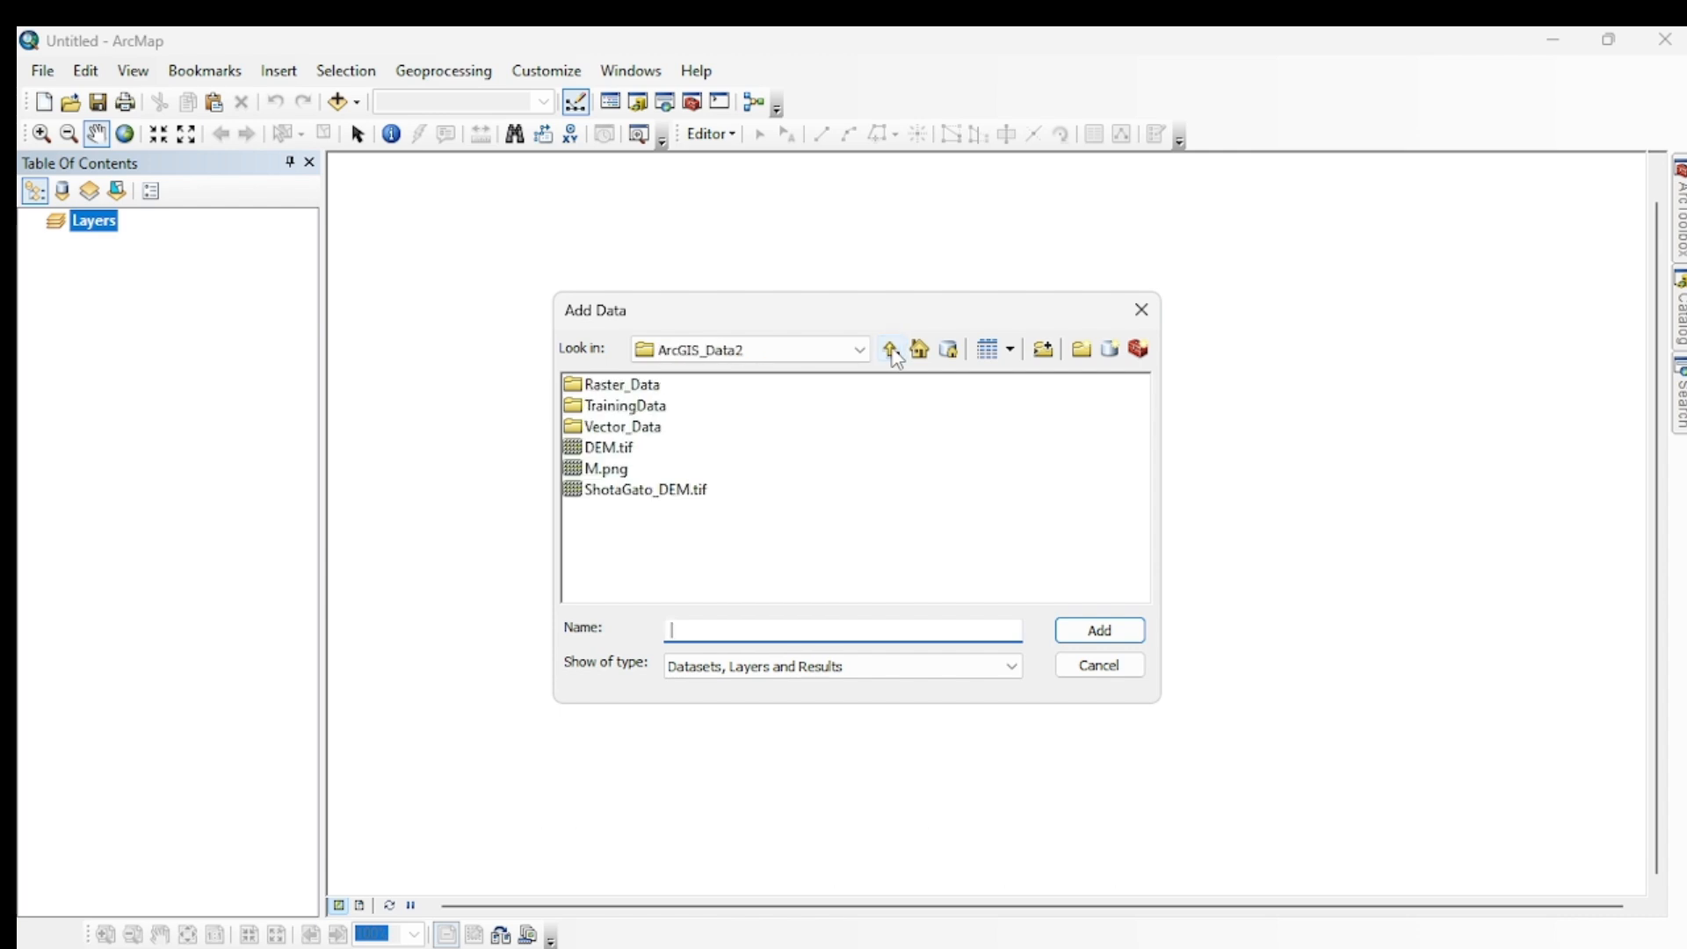
left_click(893, 351)
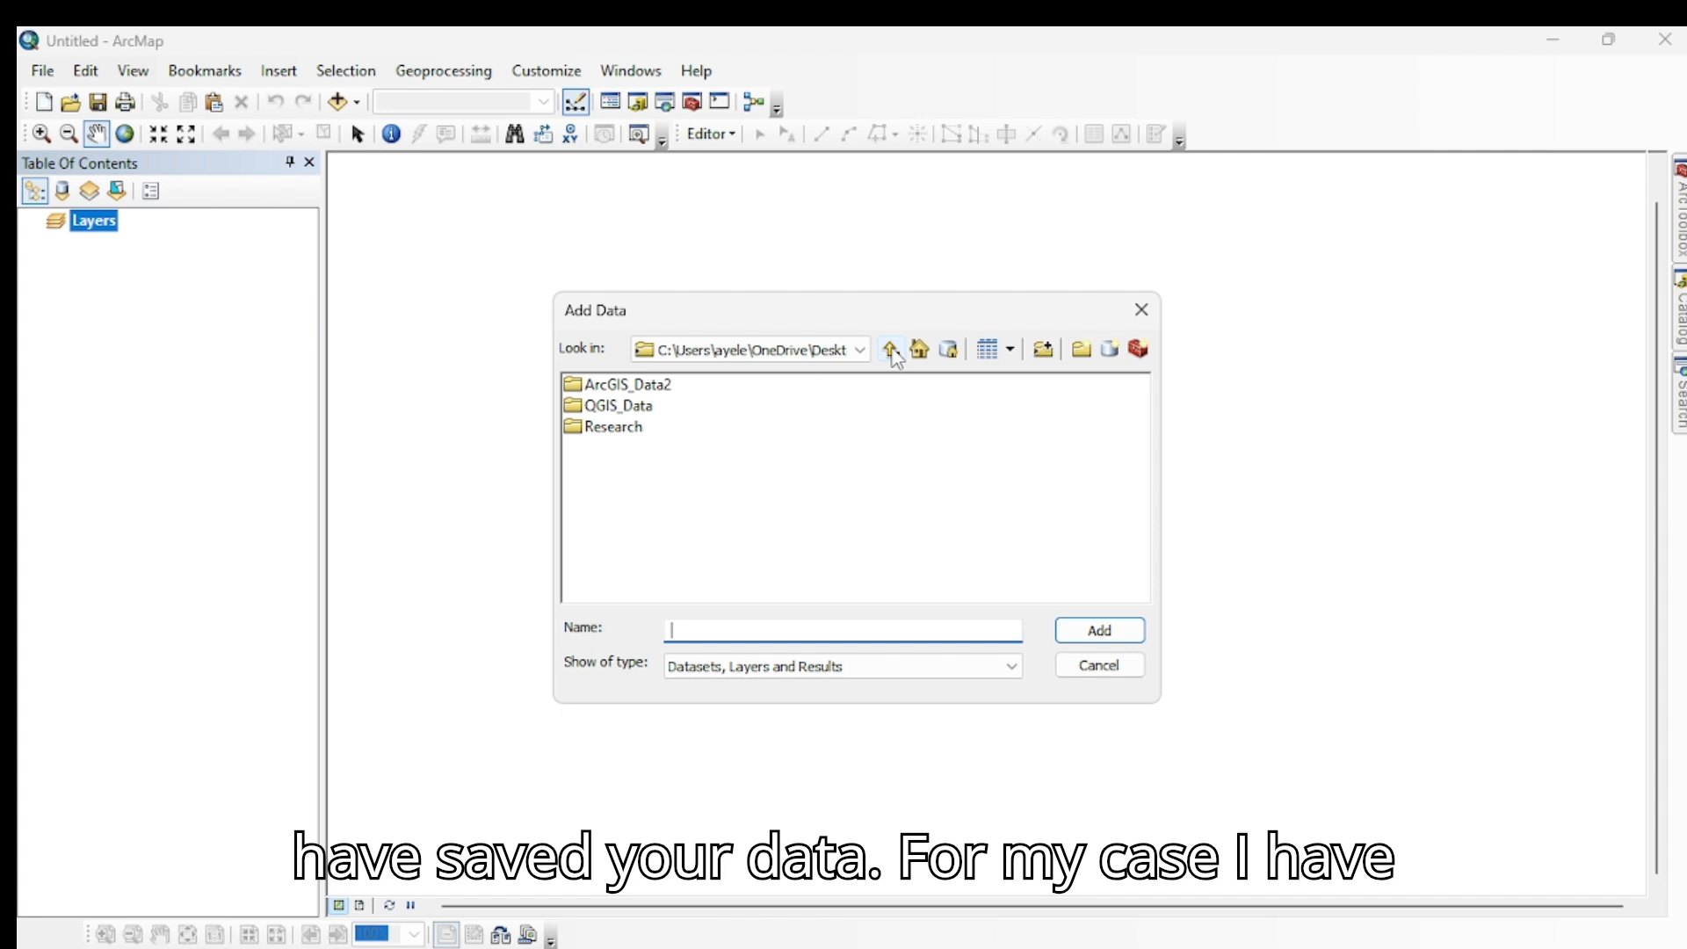
double_click(628, 385)
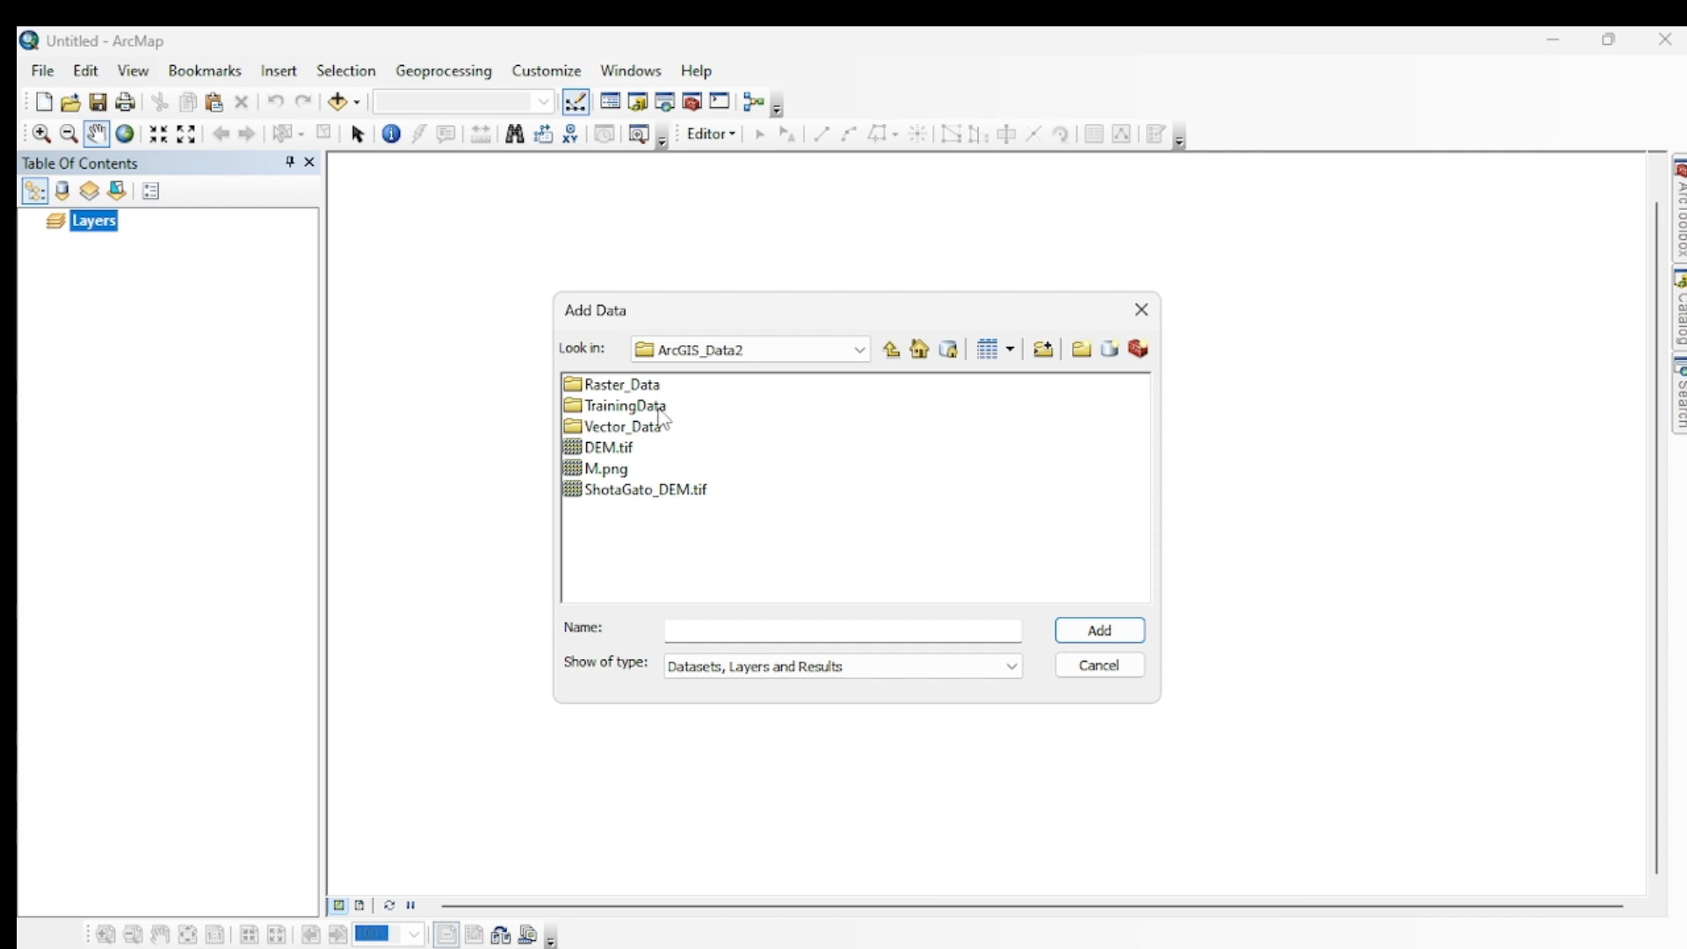
double_click(628, 406)
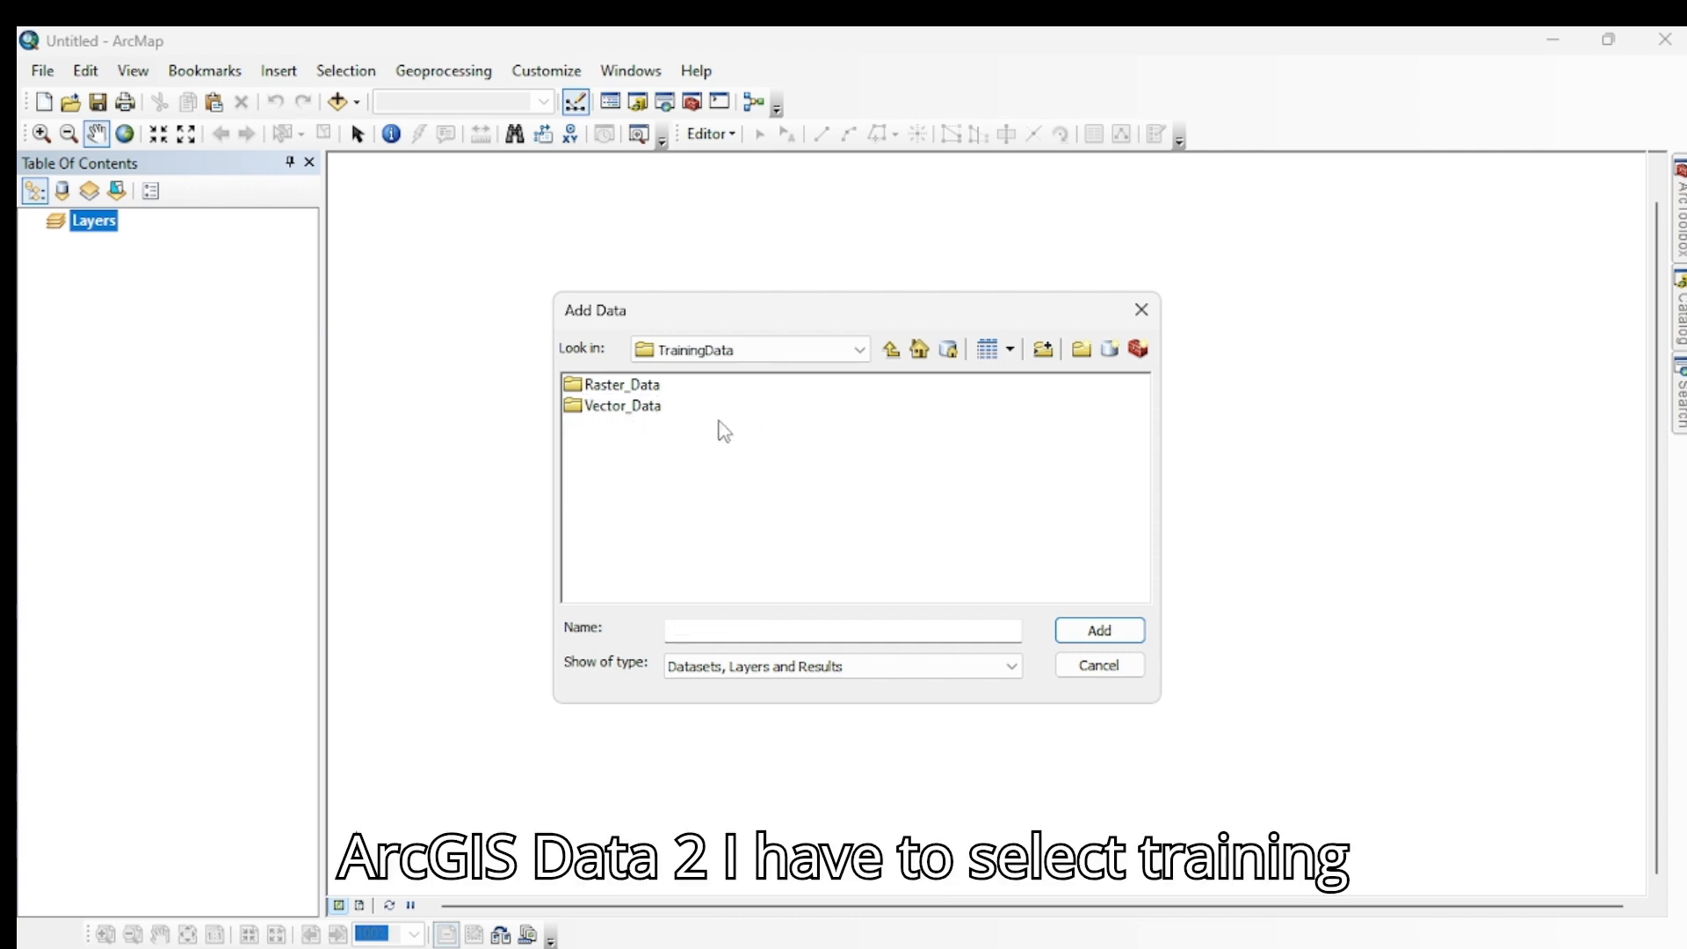
double_click(628, 406)
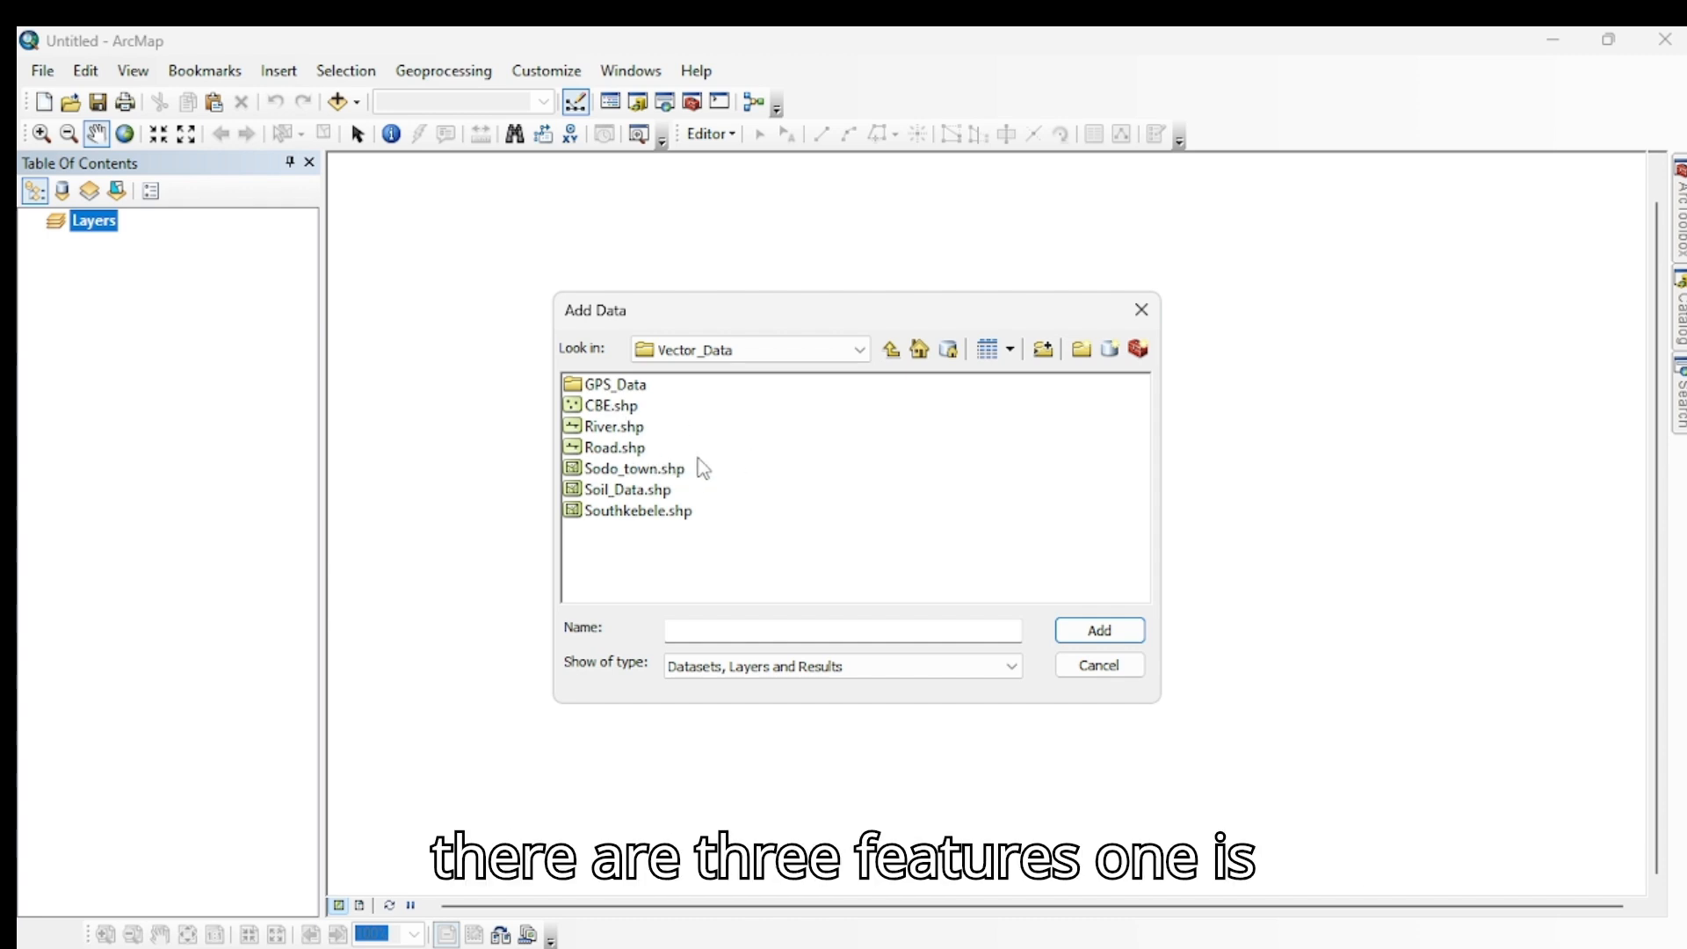
Add the Sodo_town.shp polygon layer to the map and bring the whole town outline into view.
left_click(647, 475)
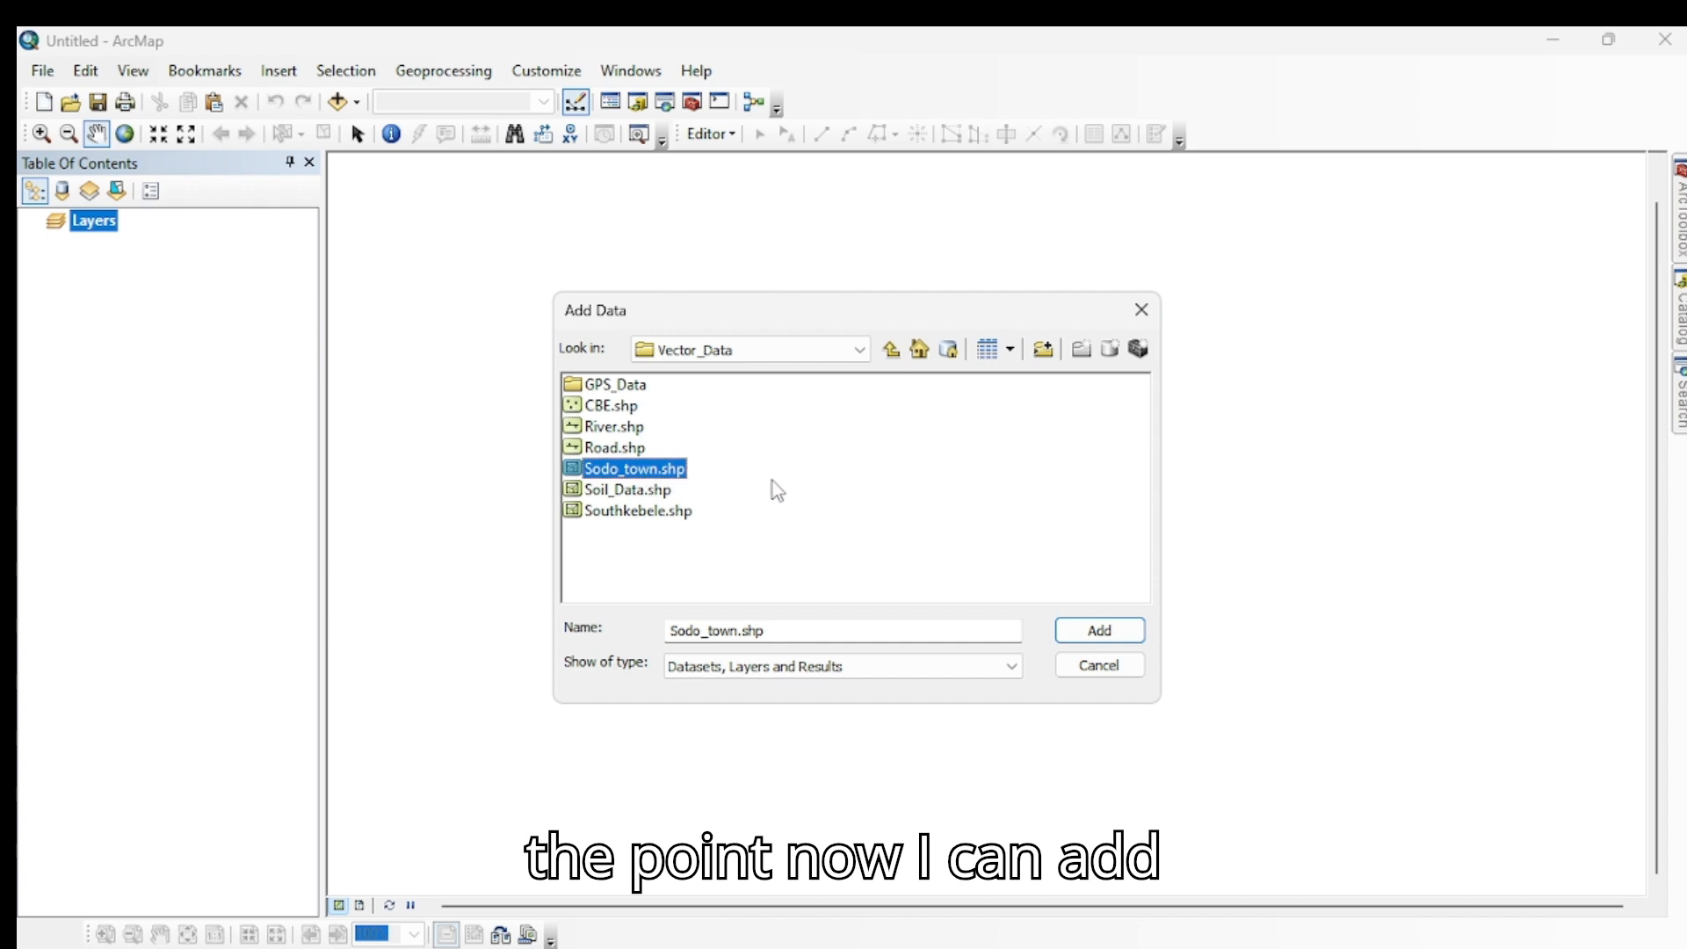
left_click(1098, 632)
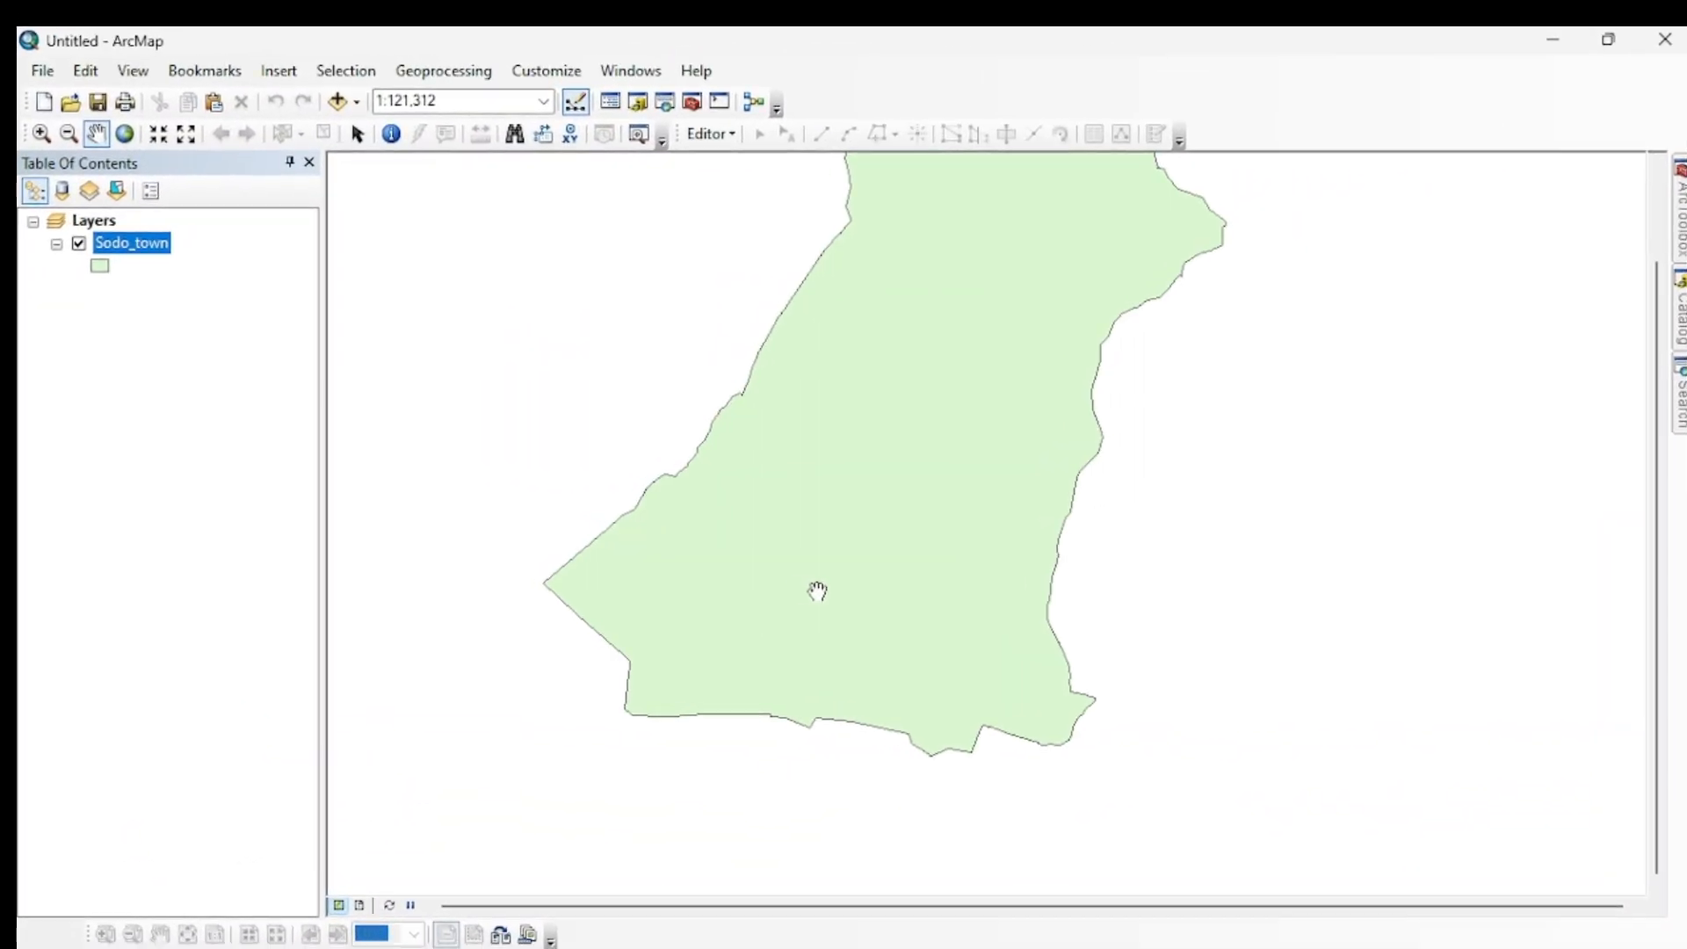
mouse_move(873, 508)
left_mouse_down()
mouse_move(824, 600)
mouse_move(866, 516)
left_mouse_up()
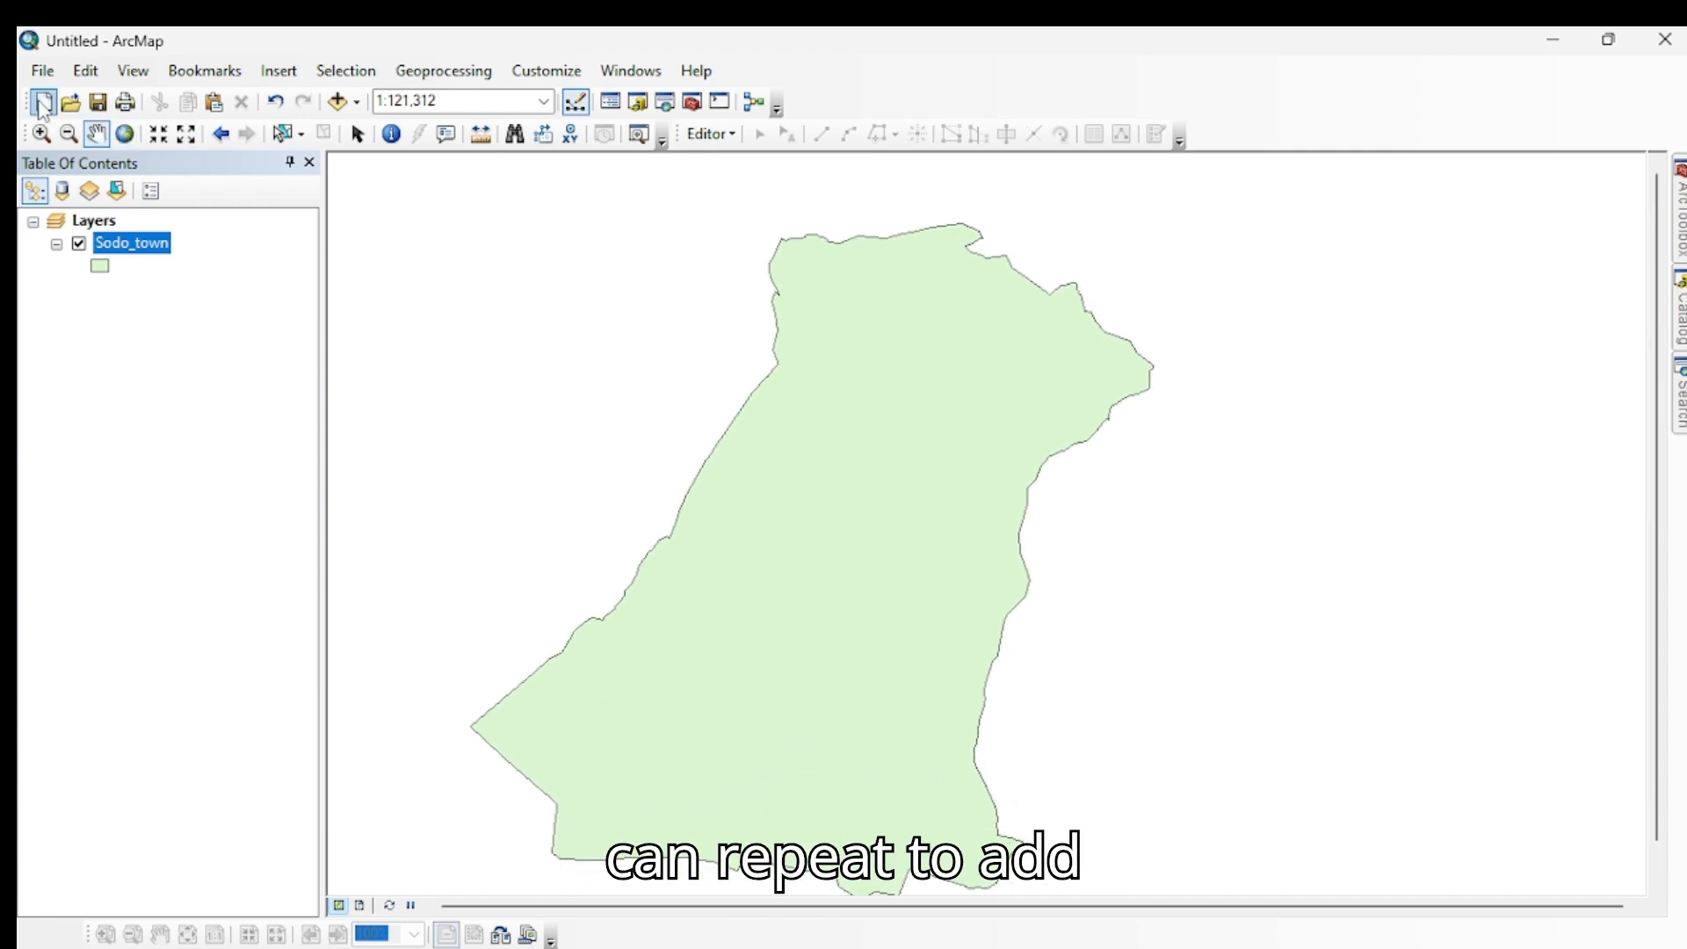
Add the Road.shp line layer from the Vector_Data folder to the map.
left_click(44, 72)
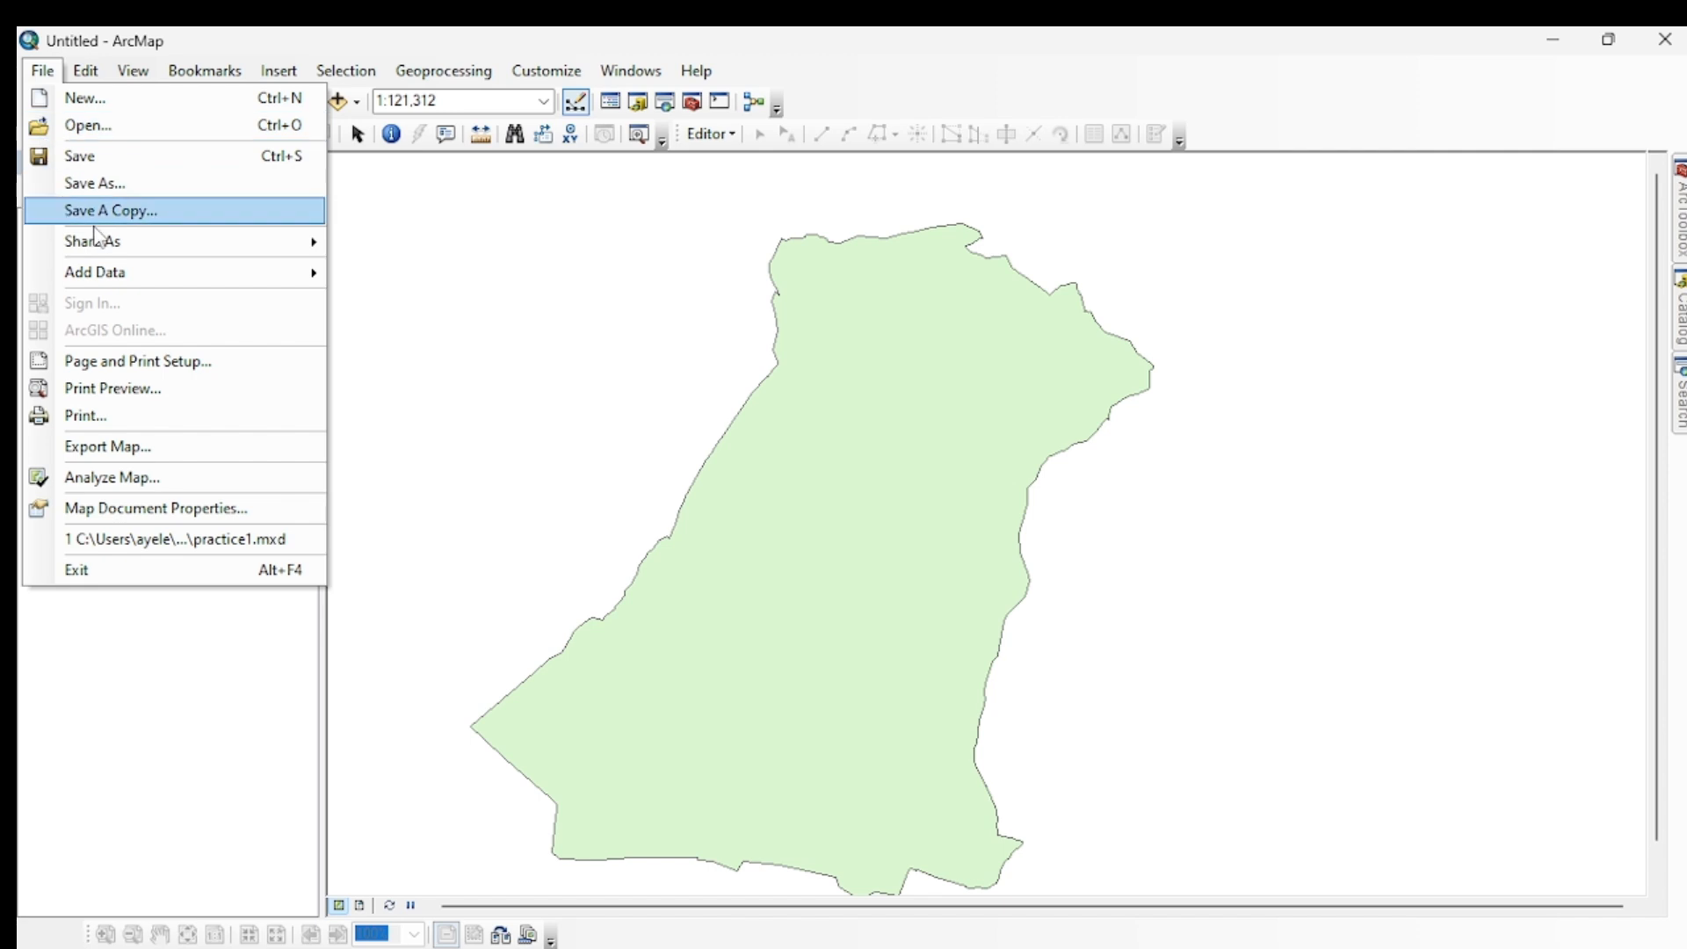
mouse_move(211, 274)
left_click(409, 290)
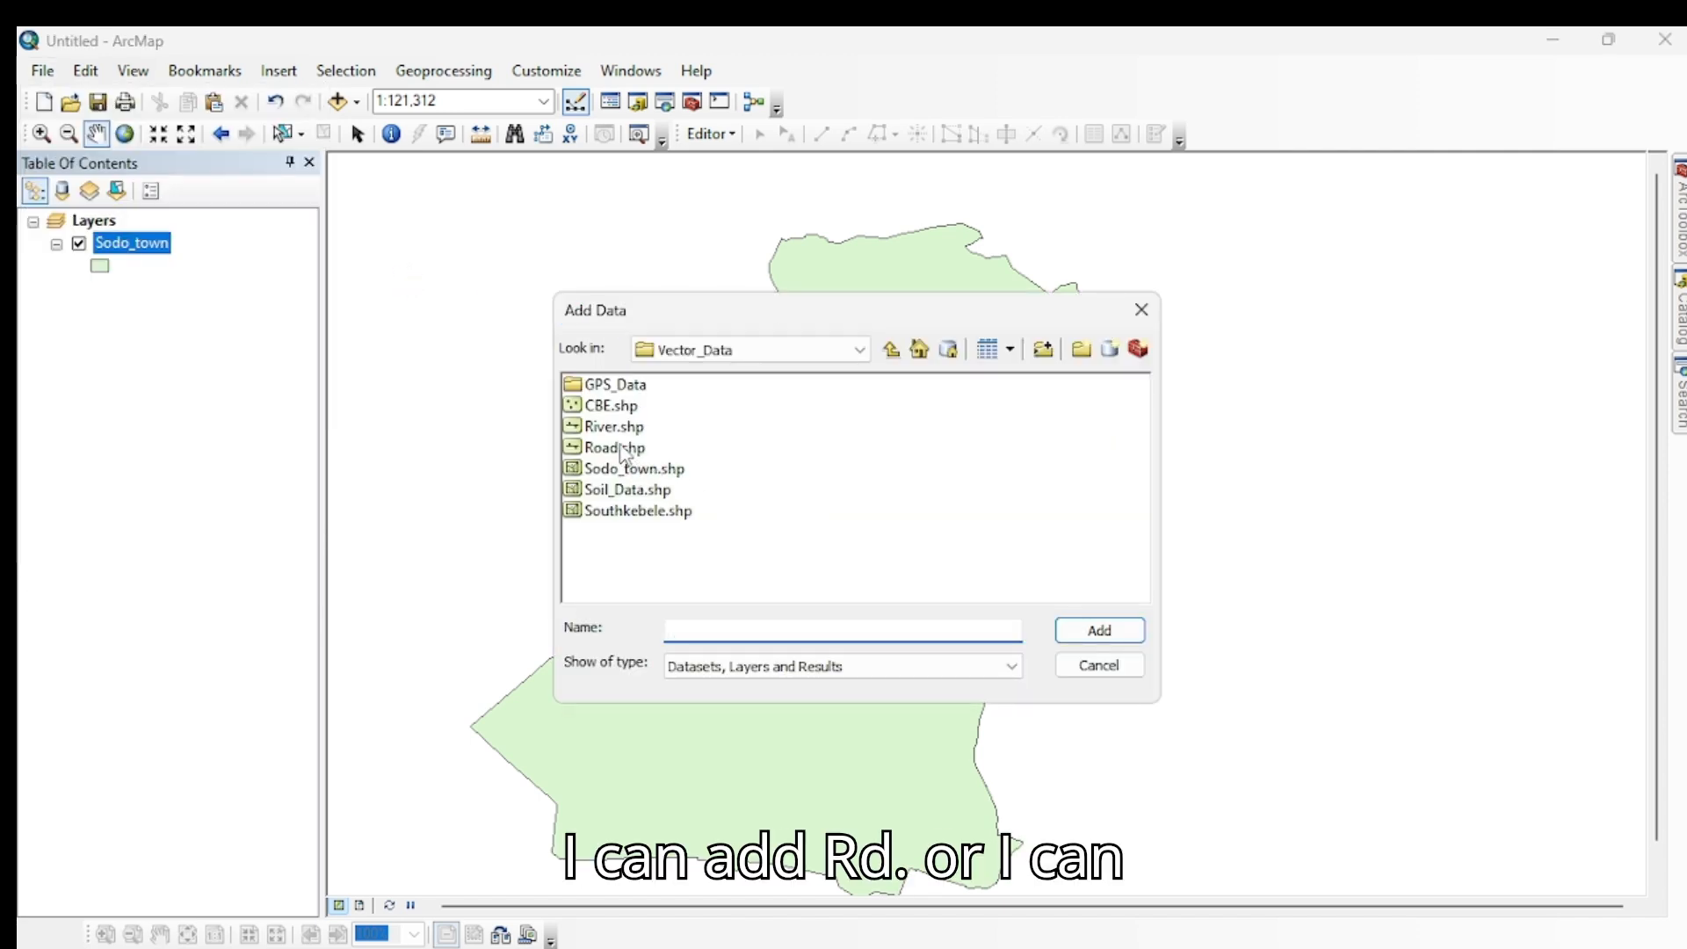
left_click(616, 448)
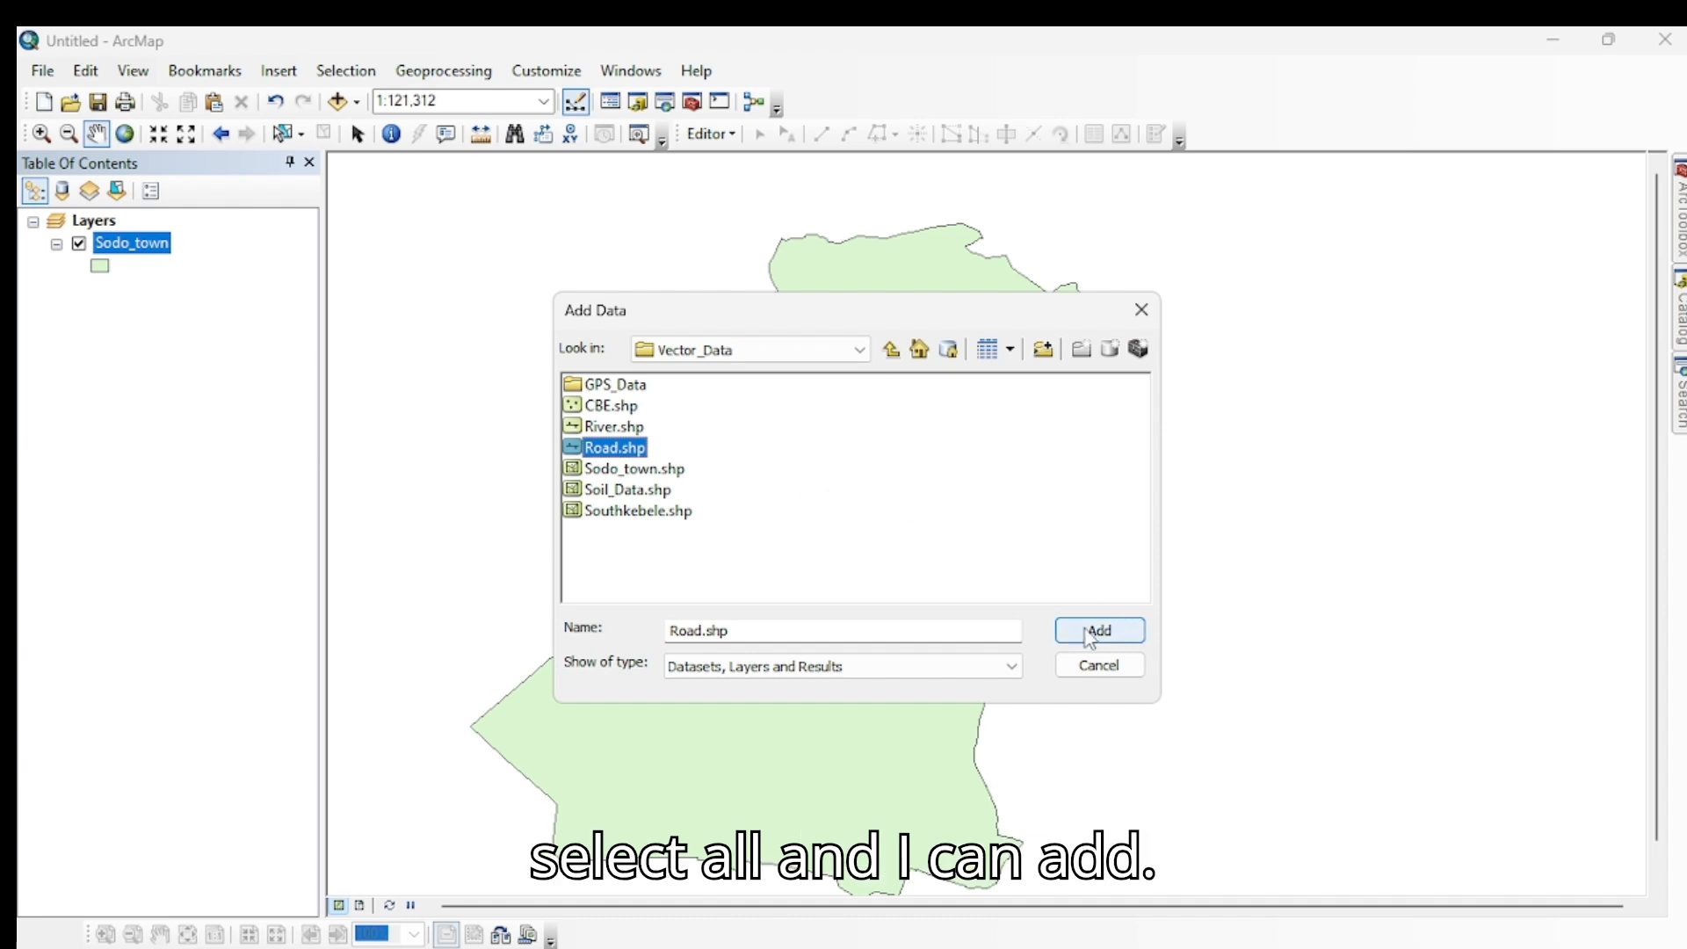
left_click(1094, 630)
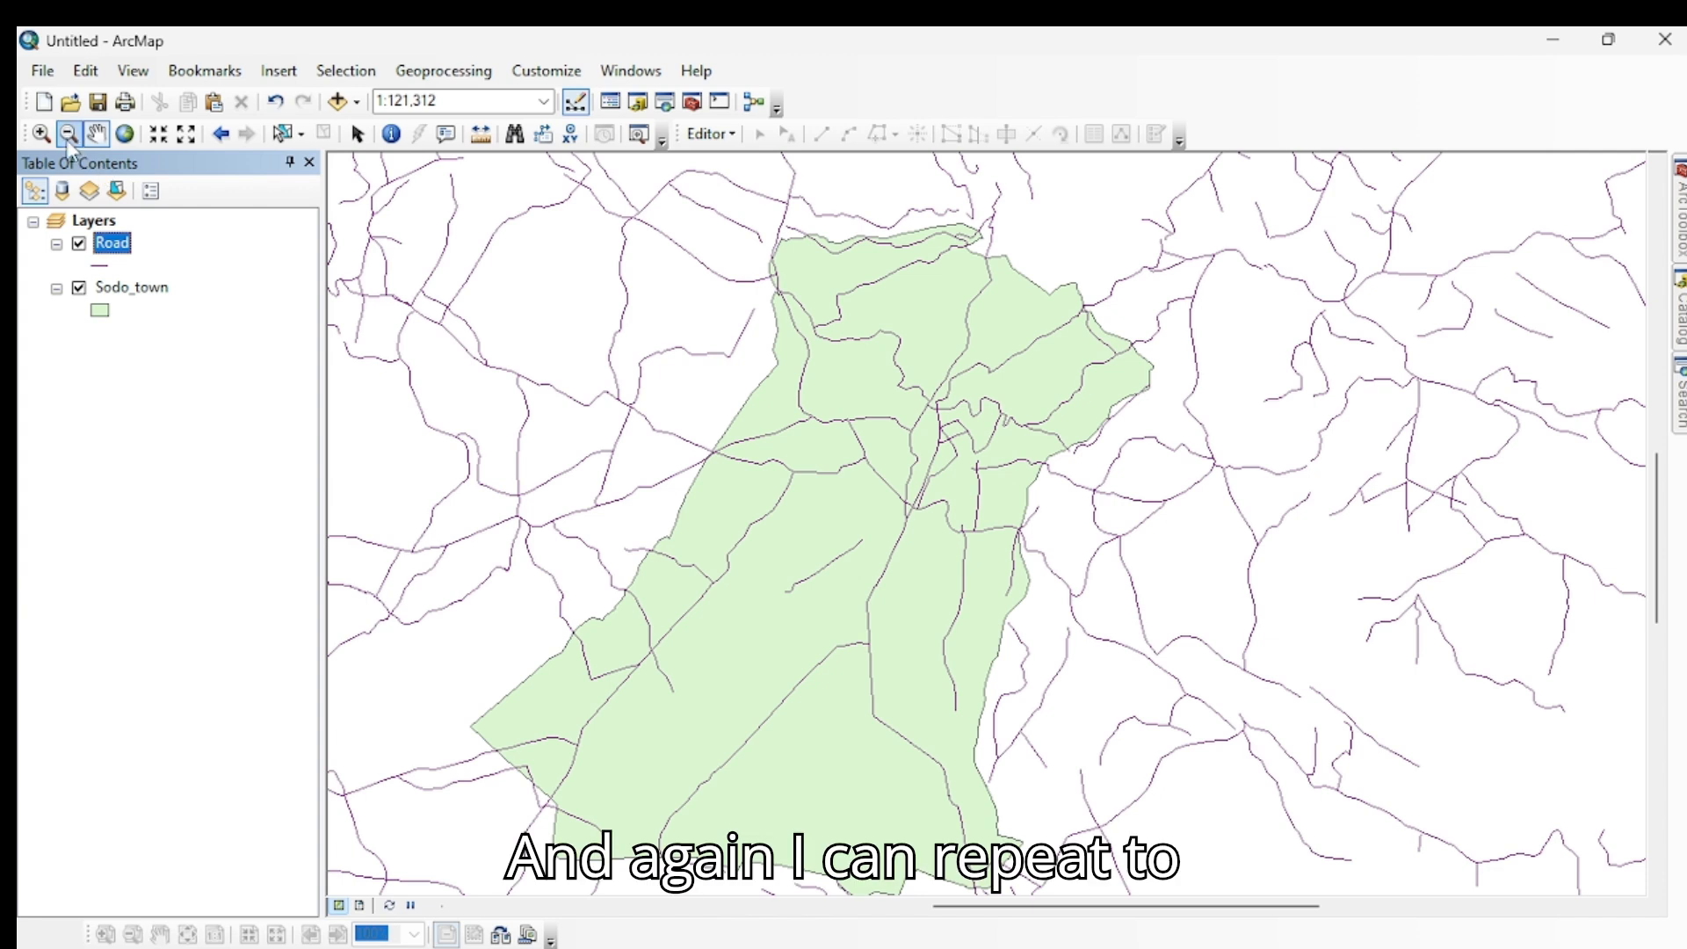
Add the CBE.shp point layer from the Vector_Data folder and inspect its points on the map.
left_click(42, 71)
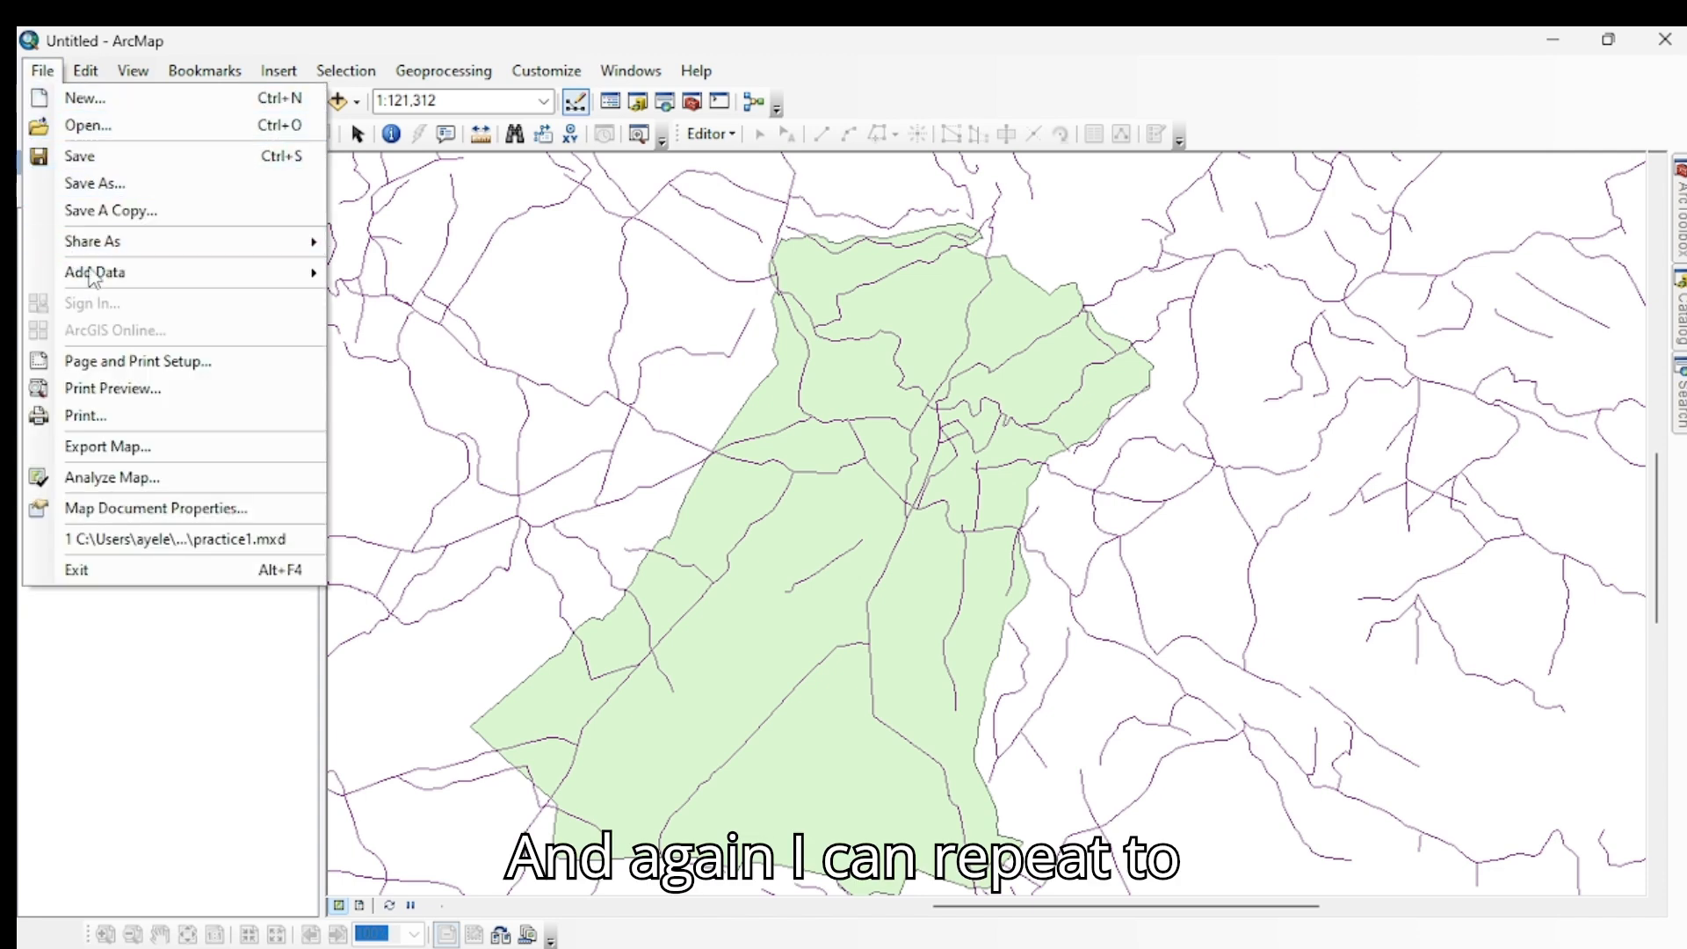
mouse_move(176, 288)
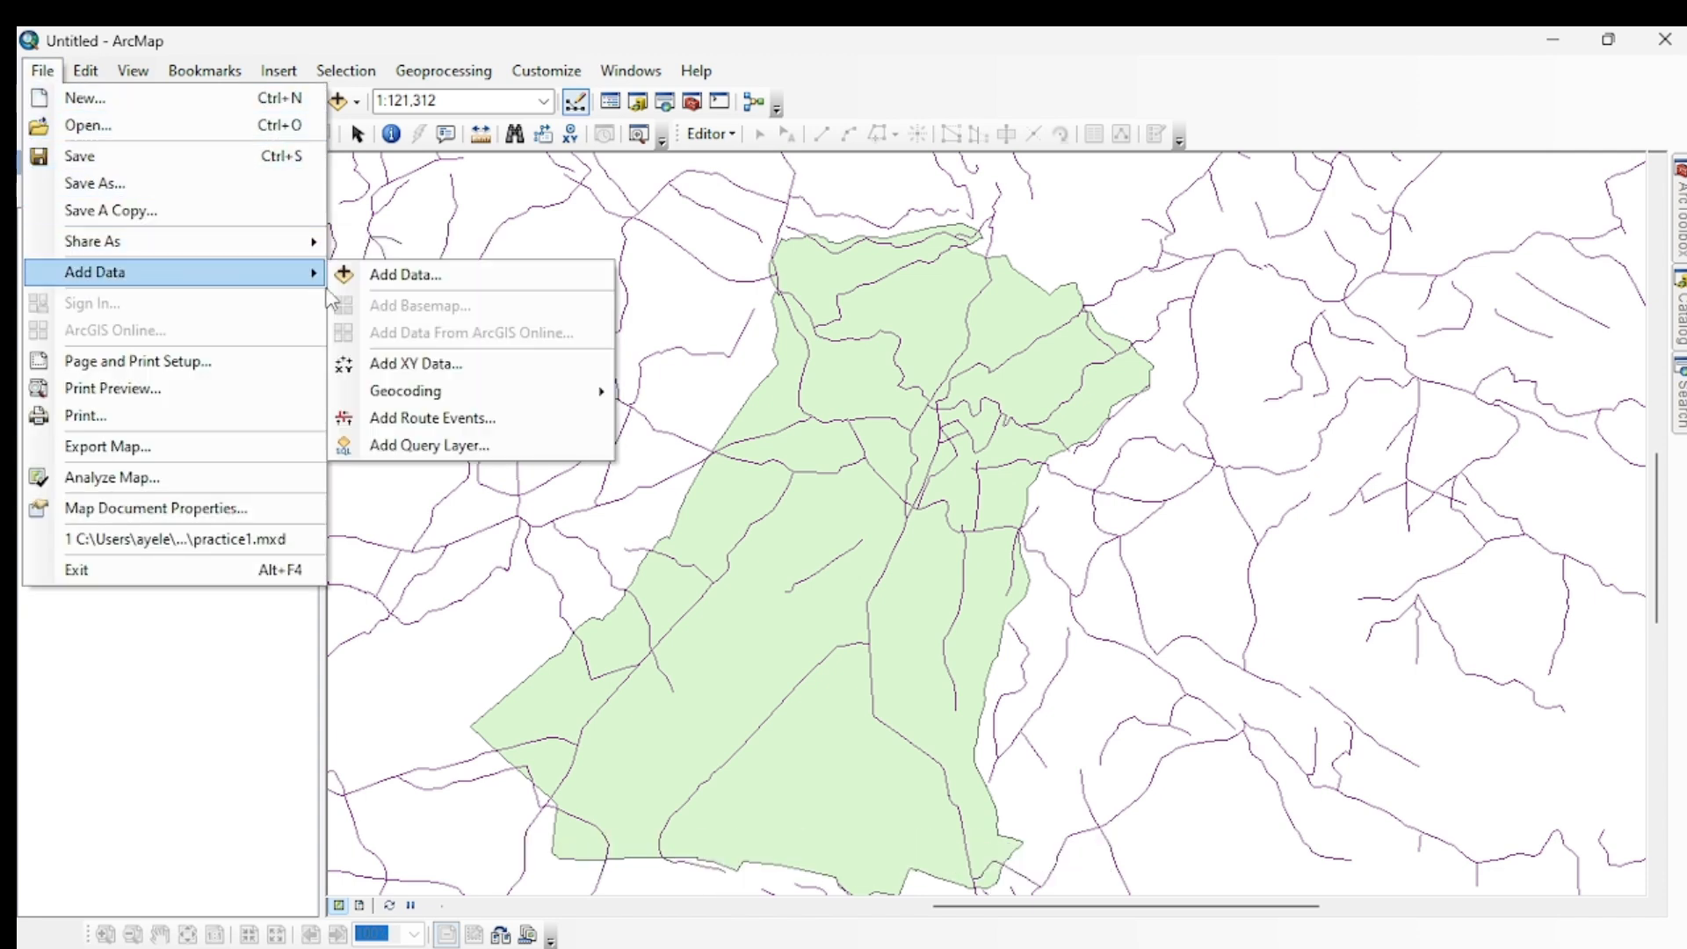
left_click(413, 281)
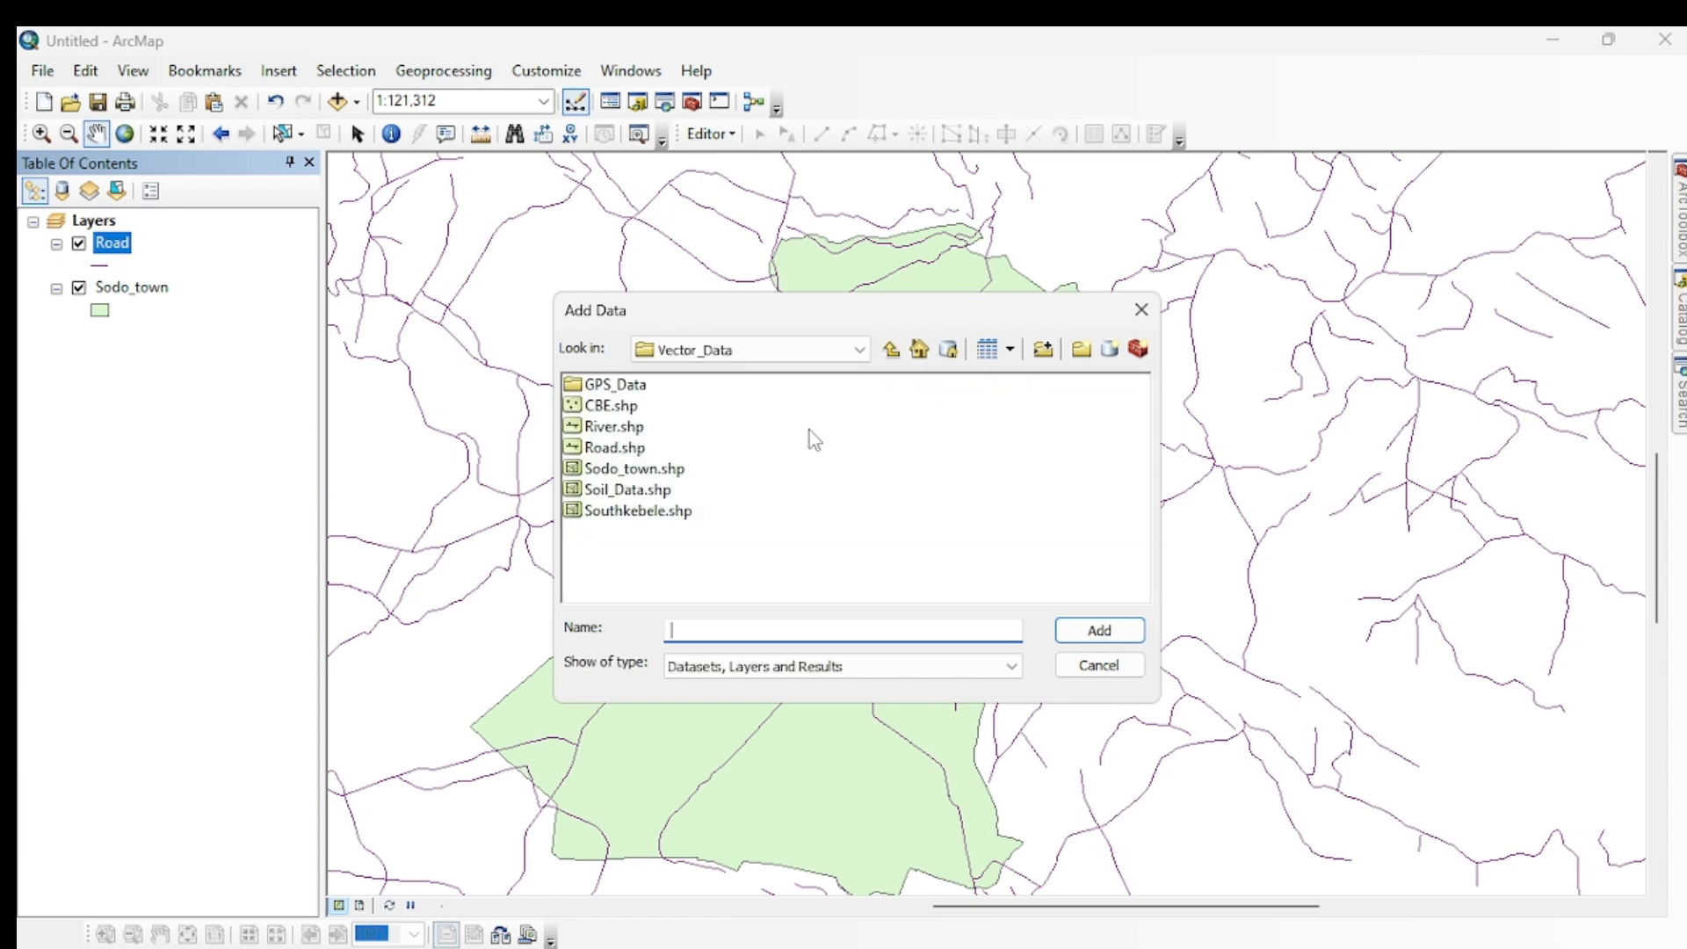
left_click(620, 406)
left_click(1100, 632)
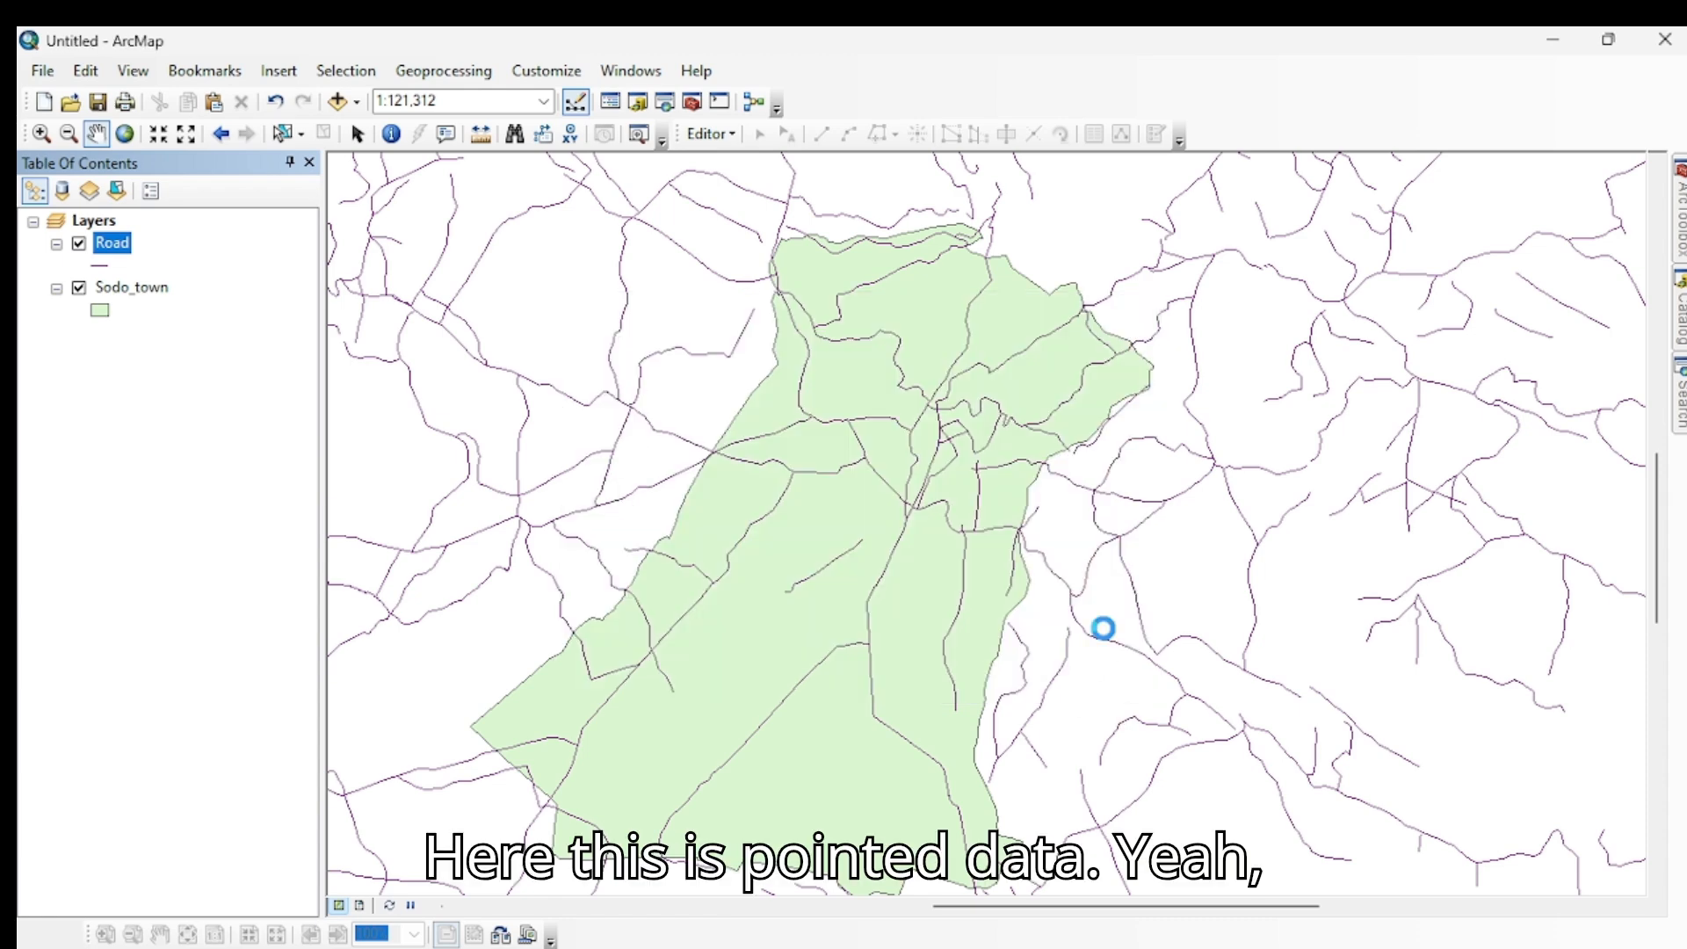
scroll(978, 437, "up", 1)
scroll(977, 436, "down", 3)
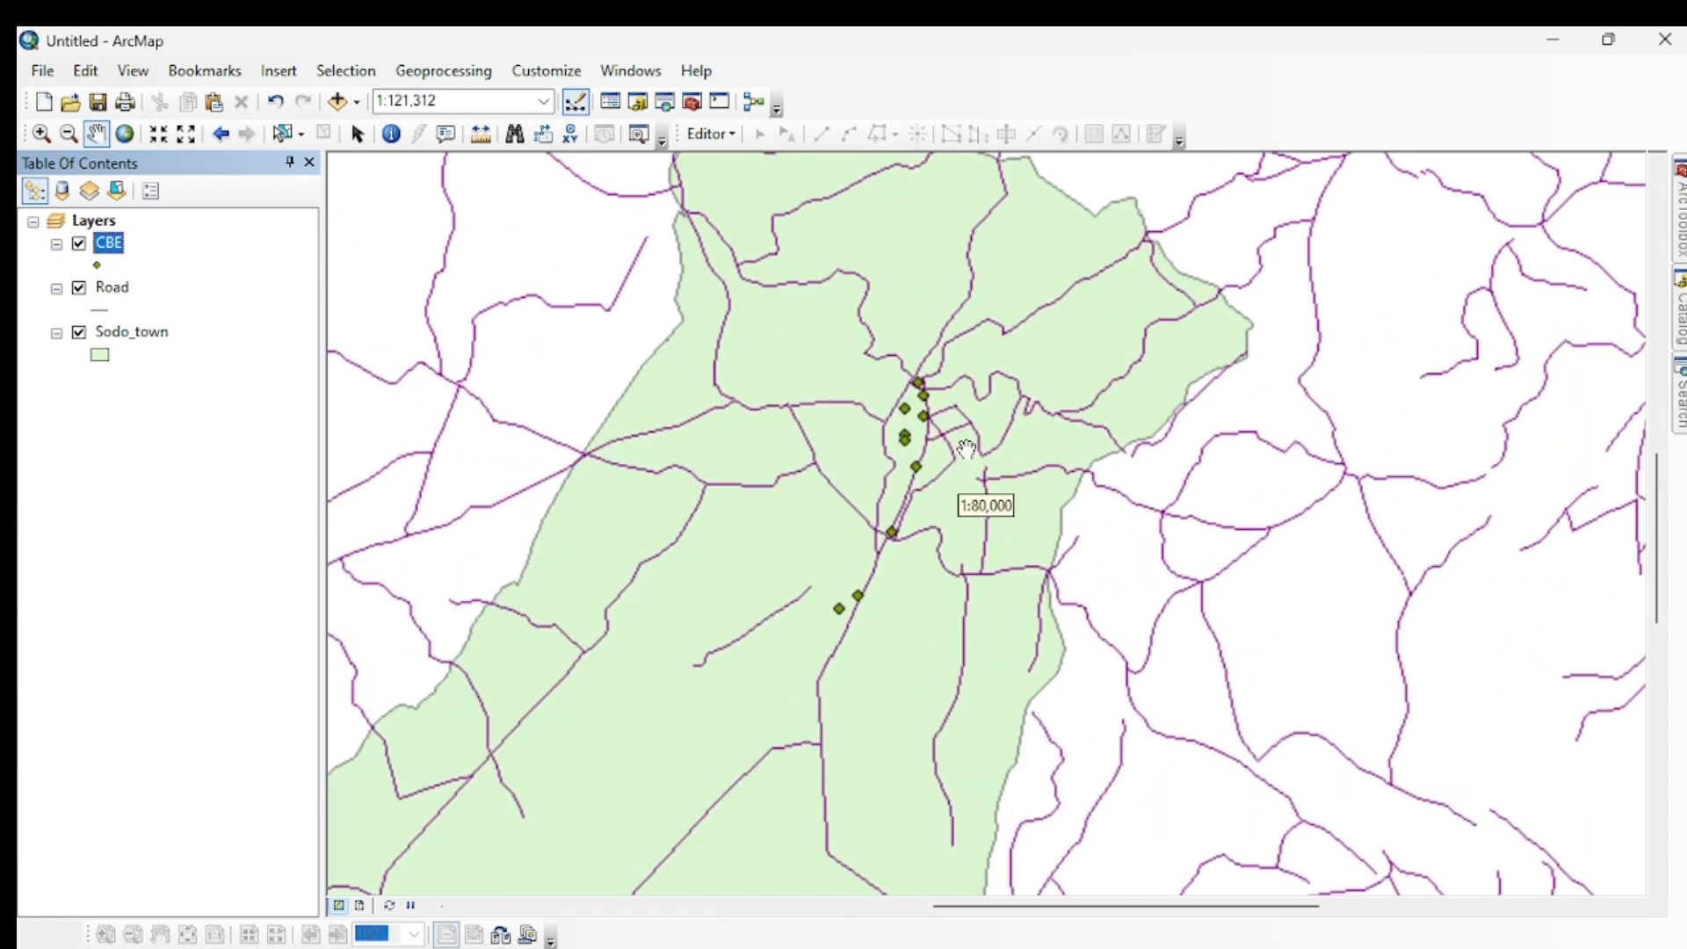
scroll(886, 520, "up", 3)
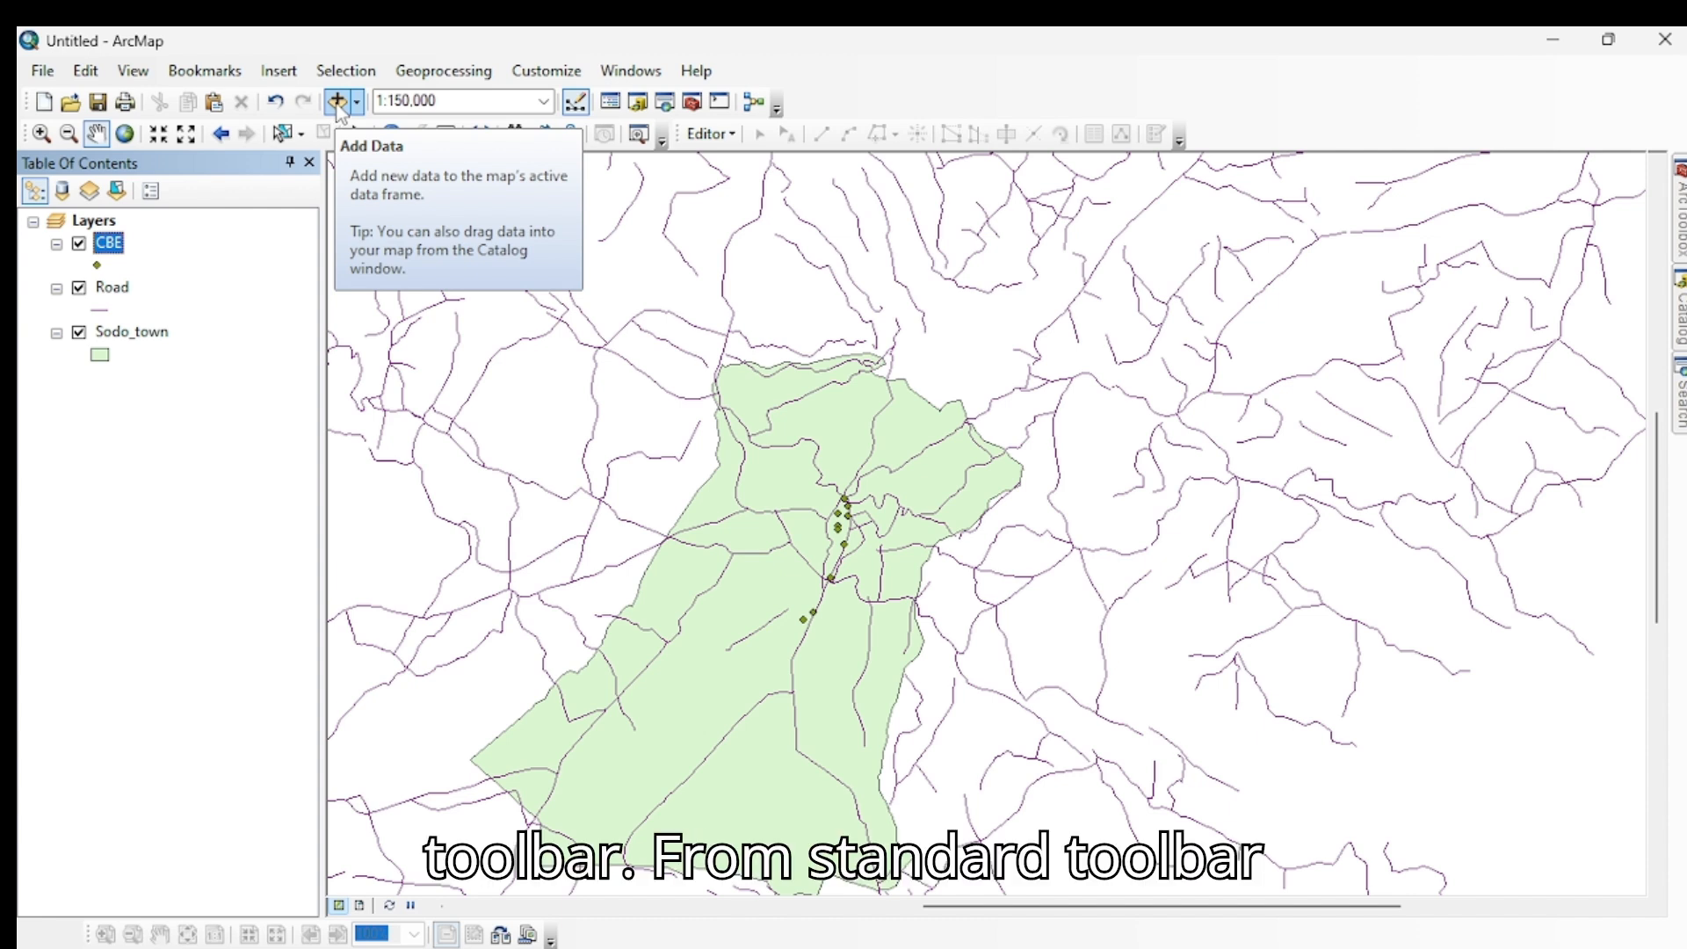
Open the Add Data dialog and cancel it without adding a layer.
left_click(336, 102)
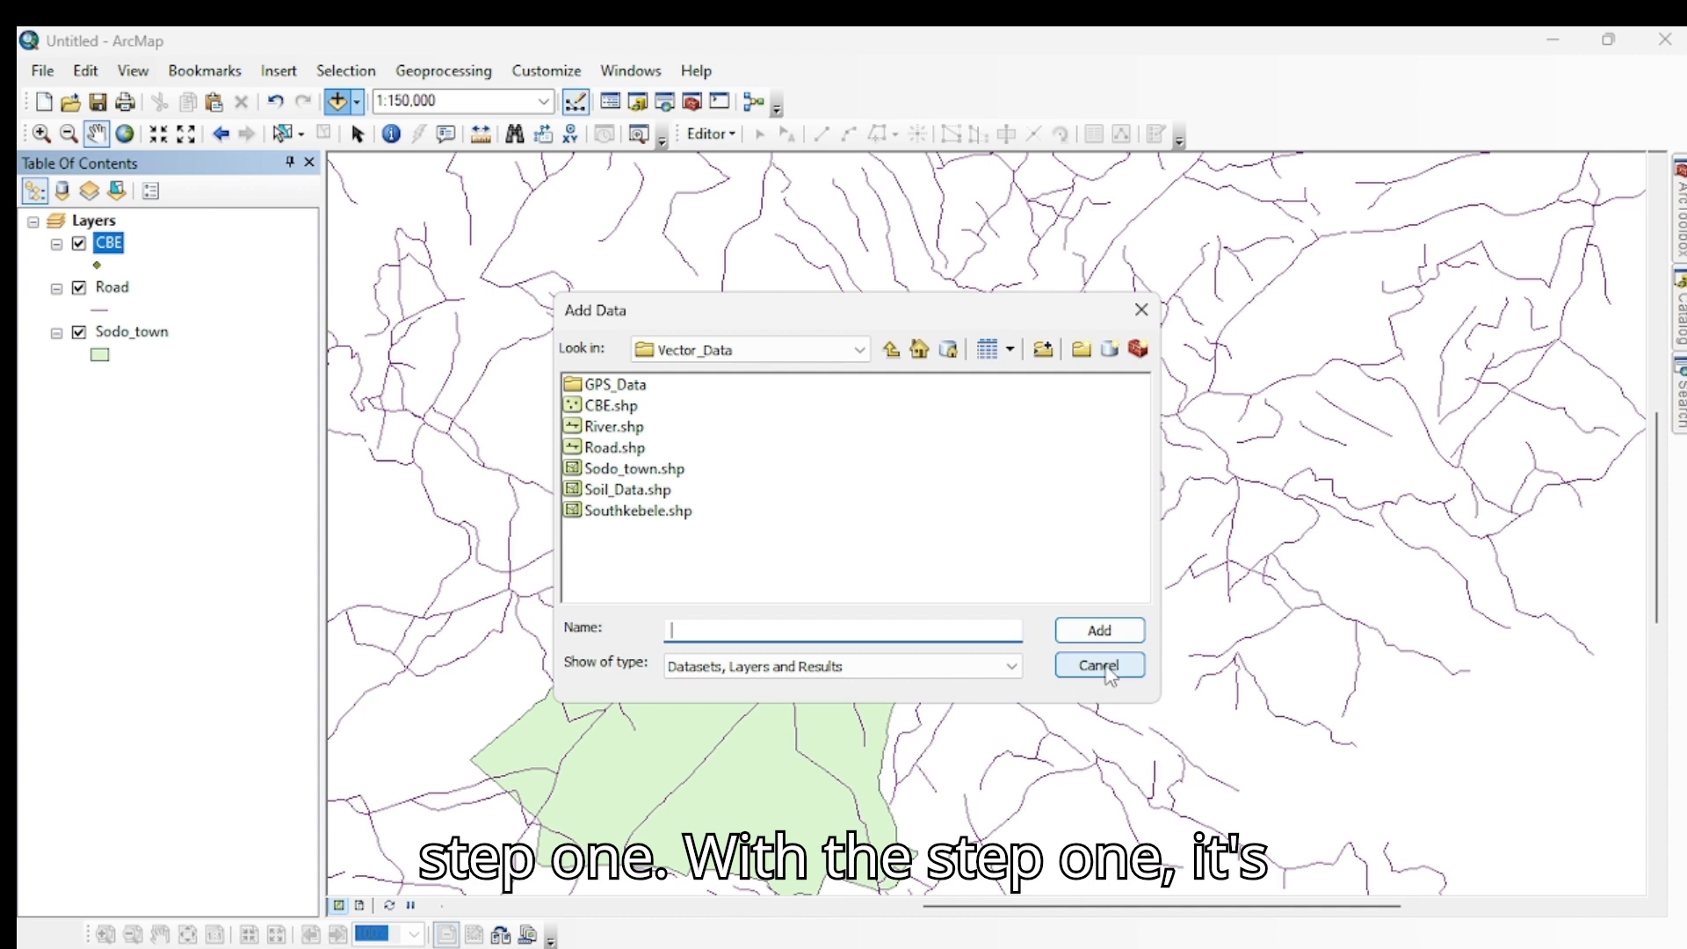
left_click(1106, 669)
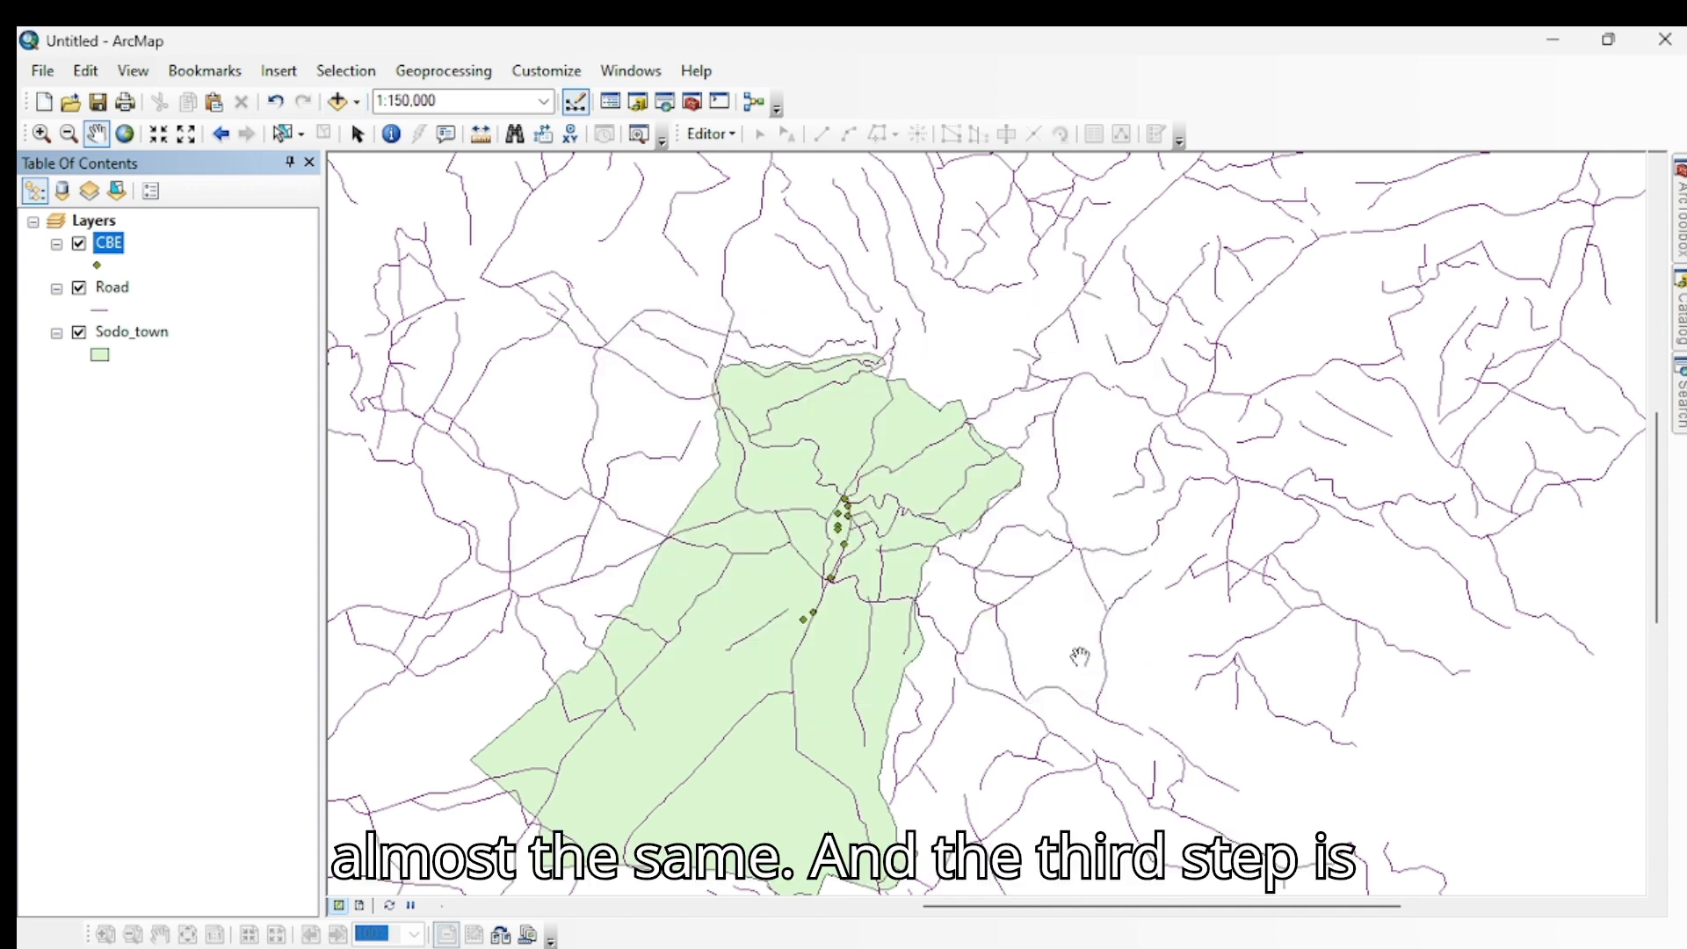
Add a second copy of Sodo_town.shp to the map from the Catalog, found in ArcGIS_Data2, TrainingData, Vector_Data.
left_click(1679, 323)
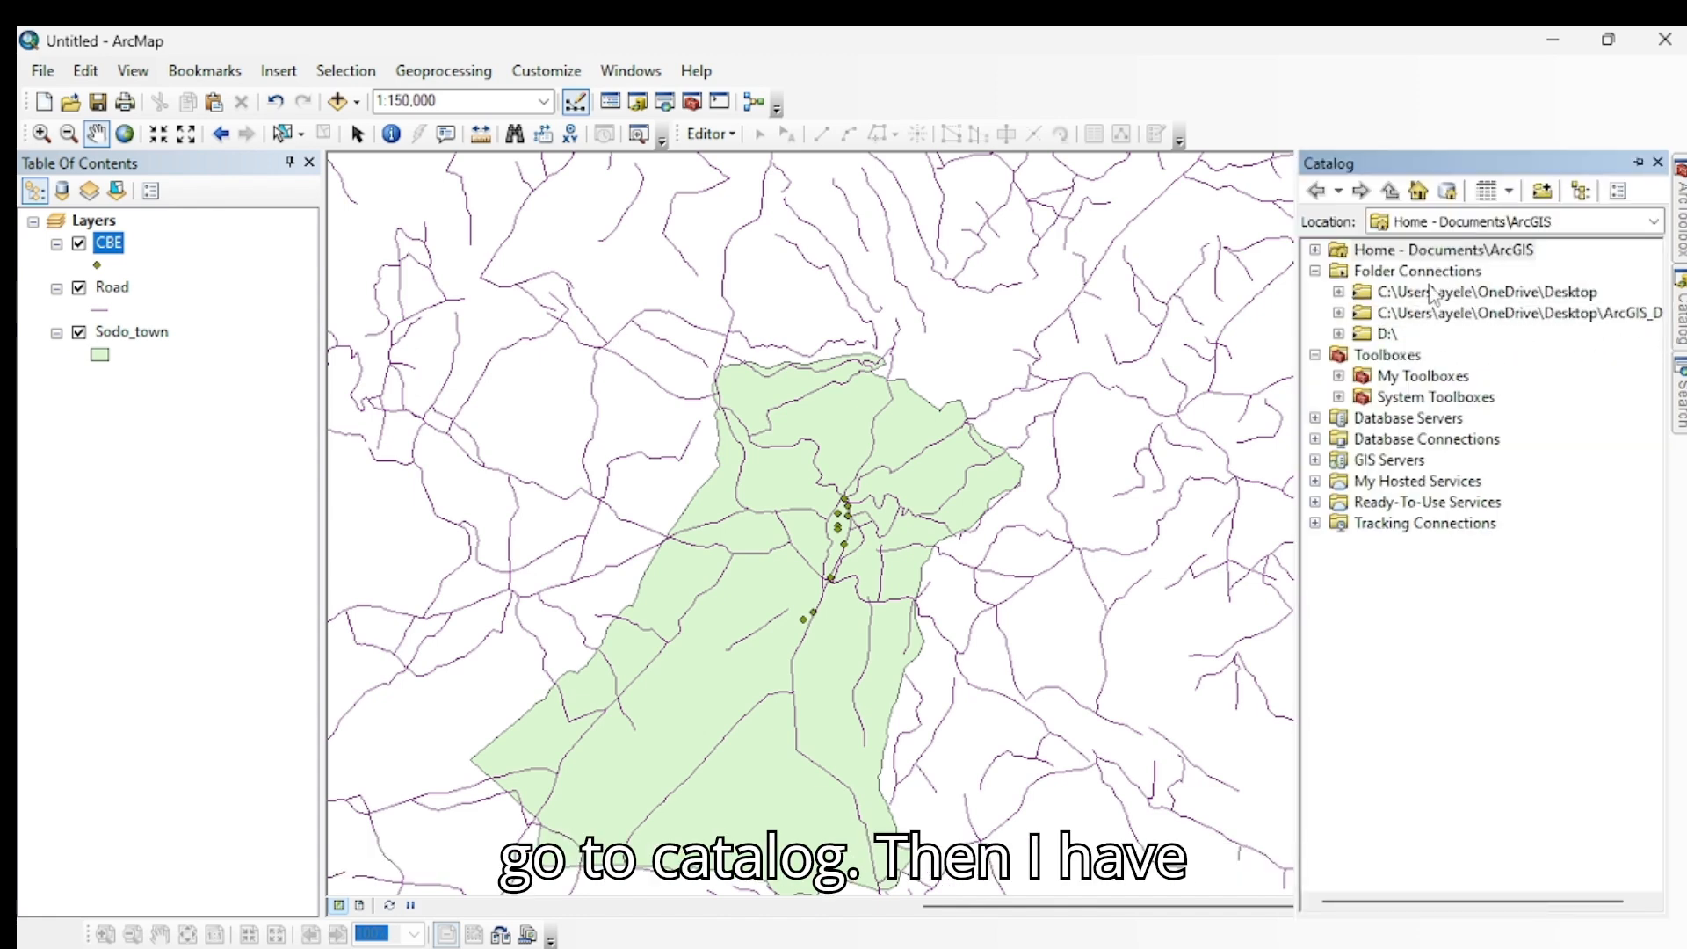
left_click(1338, 293)
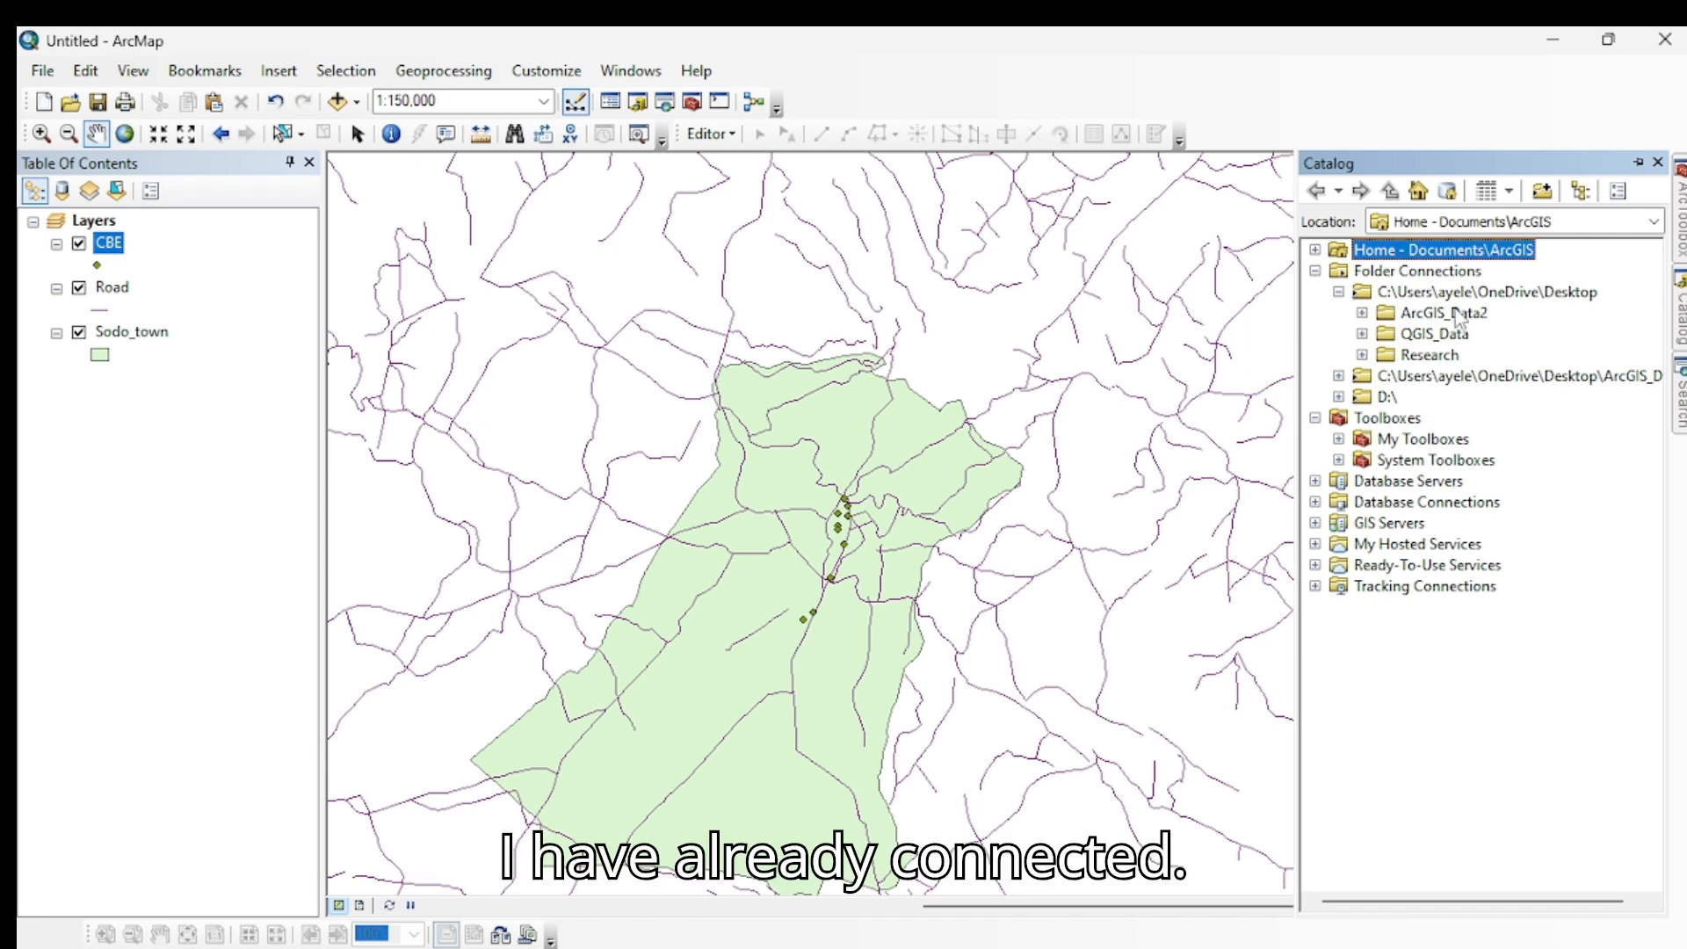
left_click(1362, 314)
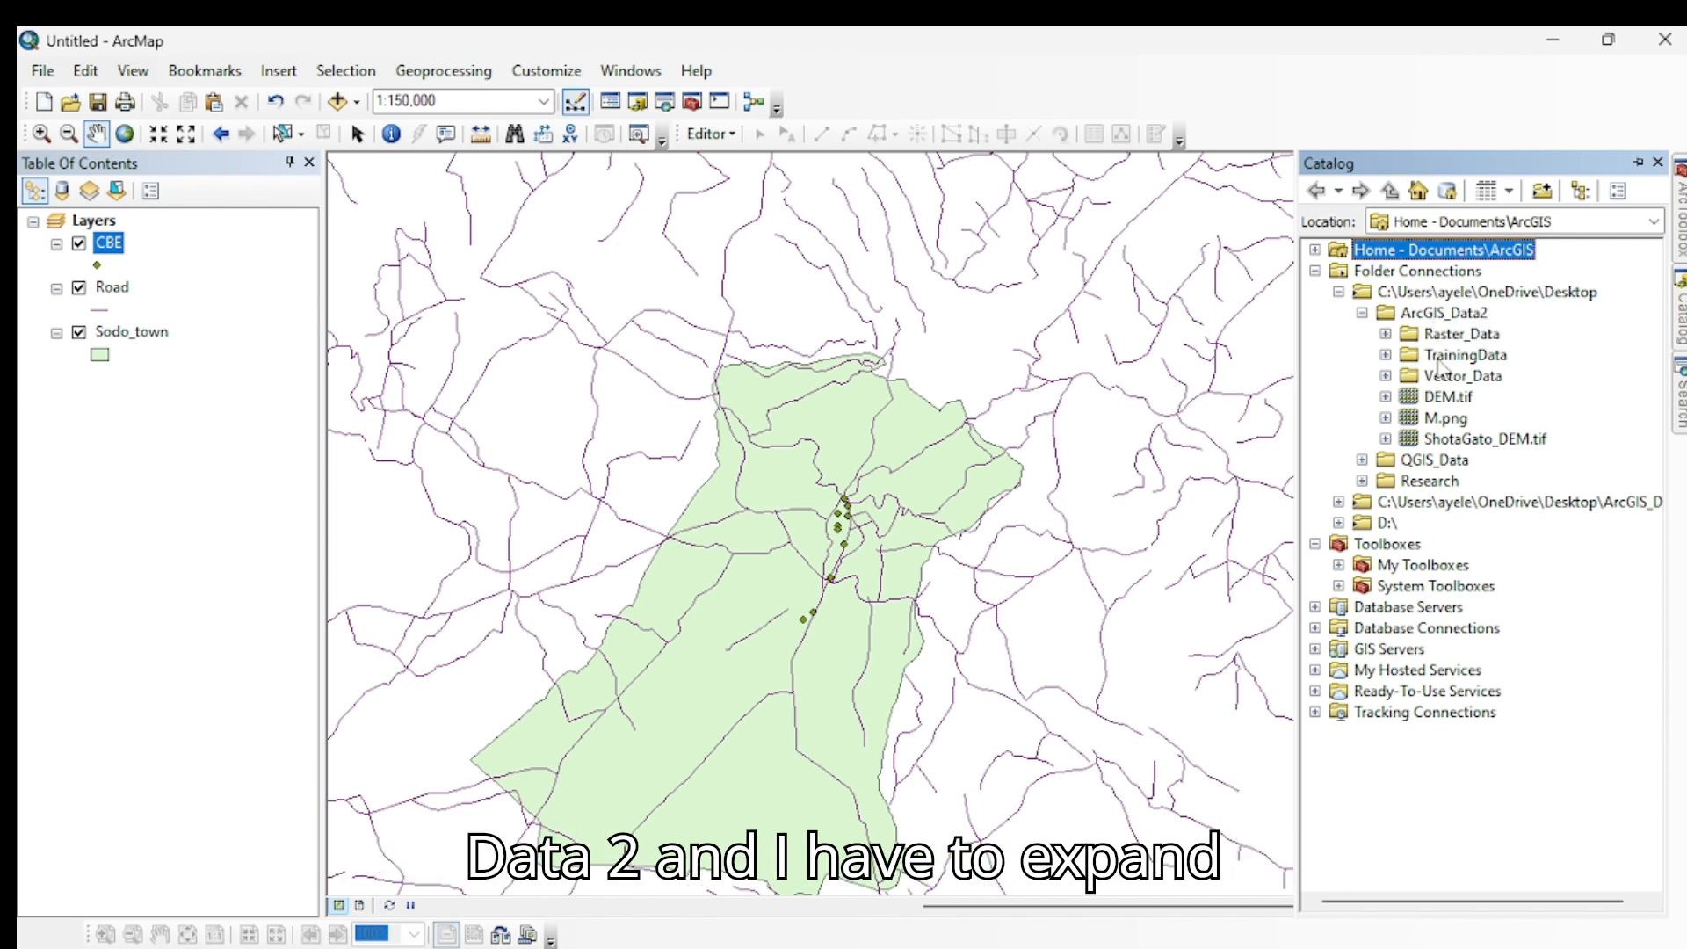
left_click(1386, 355)
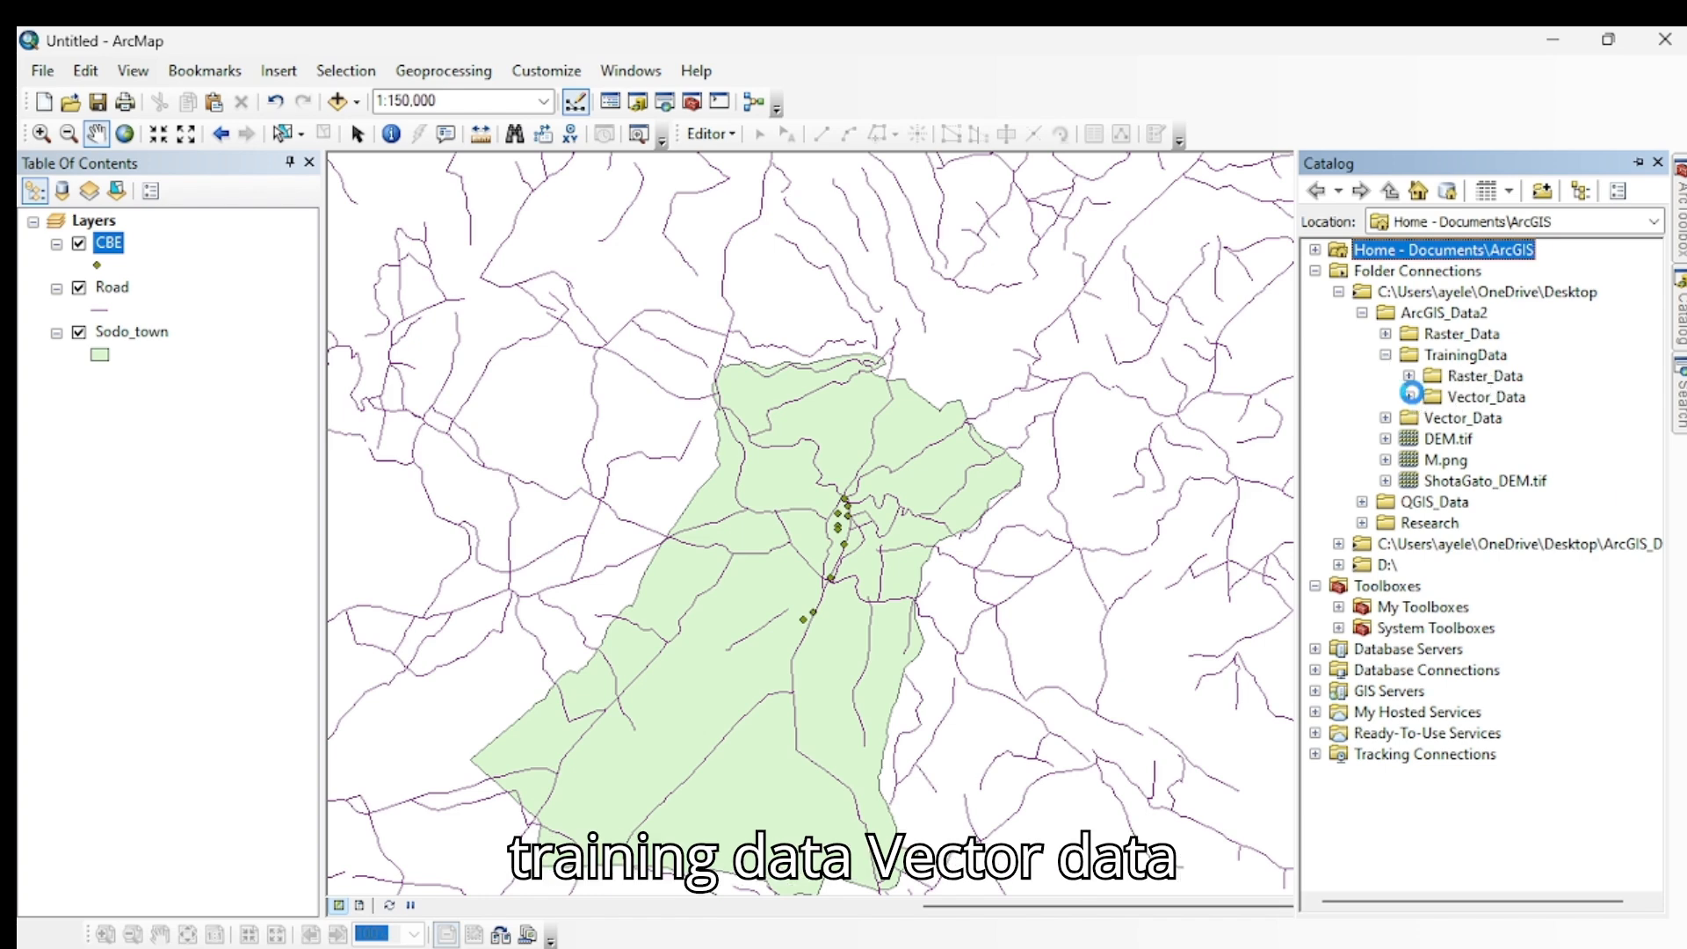
left_click(1409, 396)
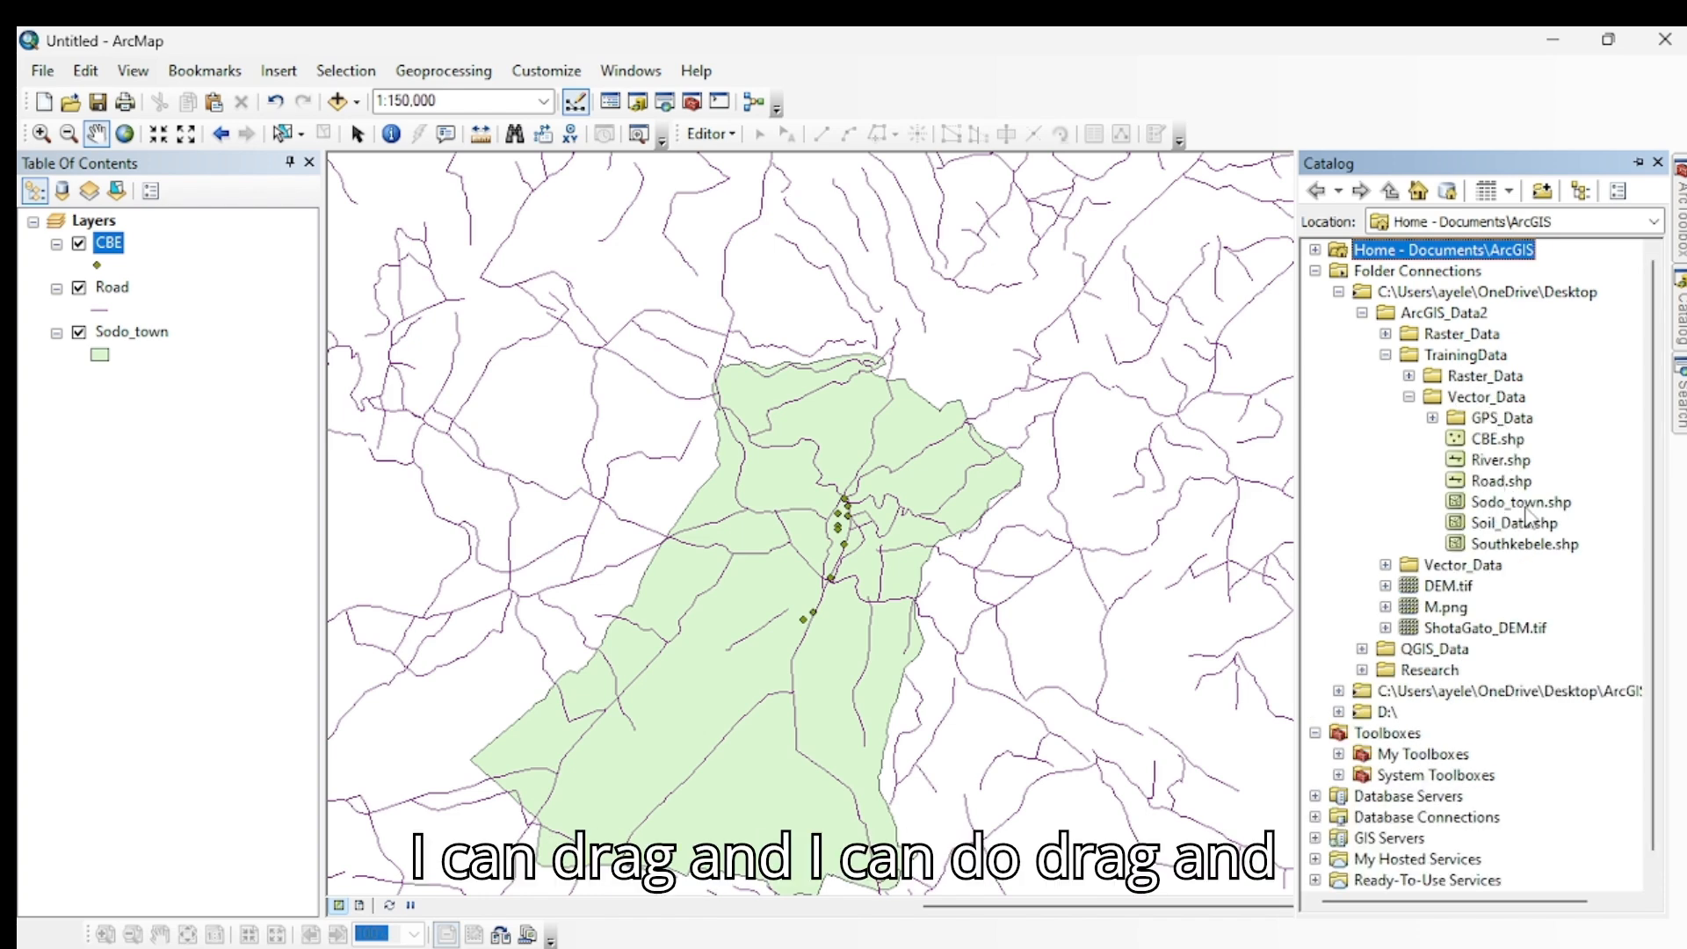
left_click_drag(1516, 505, 877, 552)
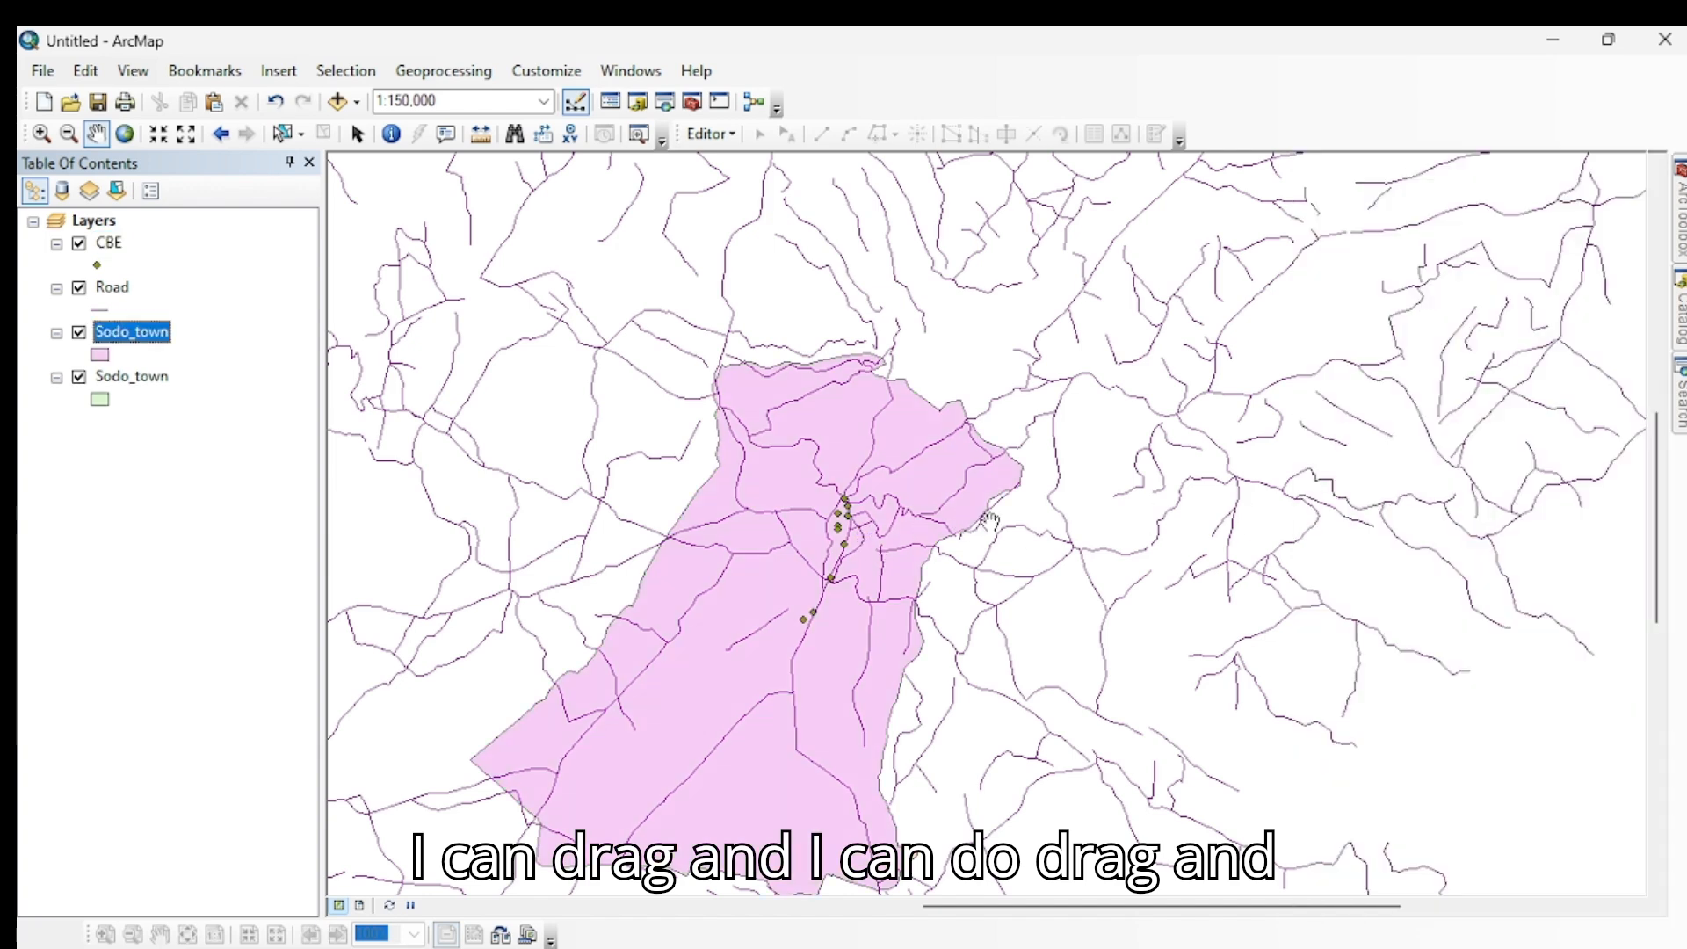
Add second copies of Road.shp and CBE.shp to the map from the Catalog's Vector_Data folder.
mouse_move(1680, 327)
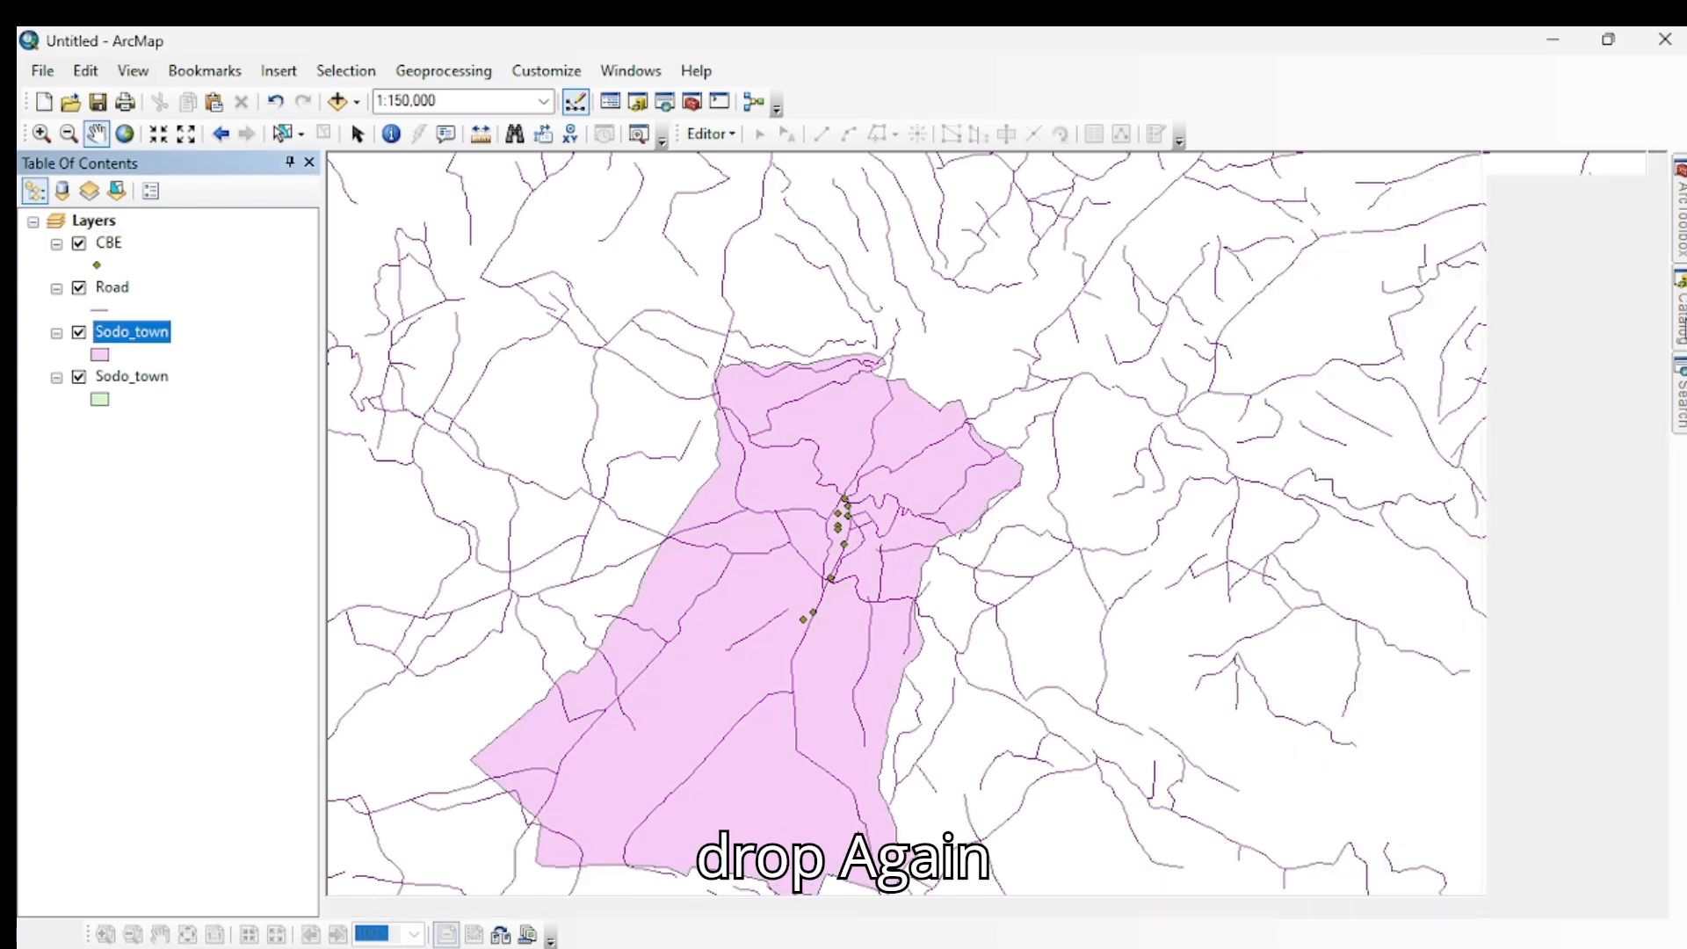
left_click_drag(1498, 481, 988, 523)
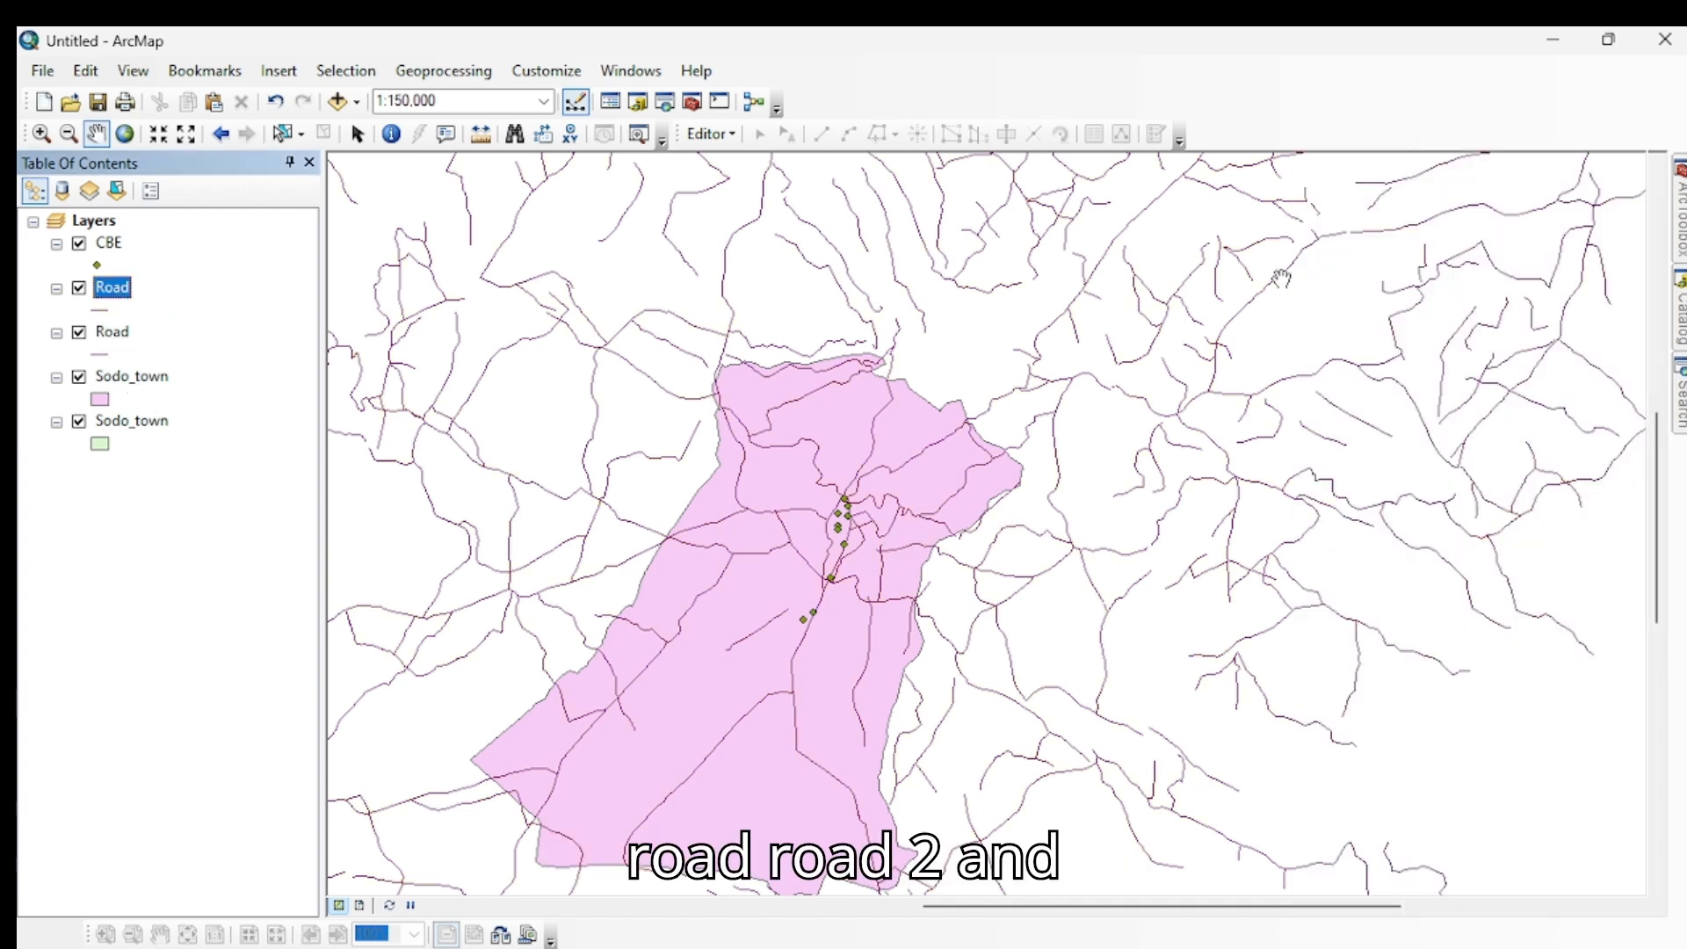
mouse_move(1678, 325)
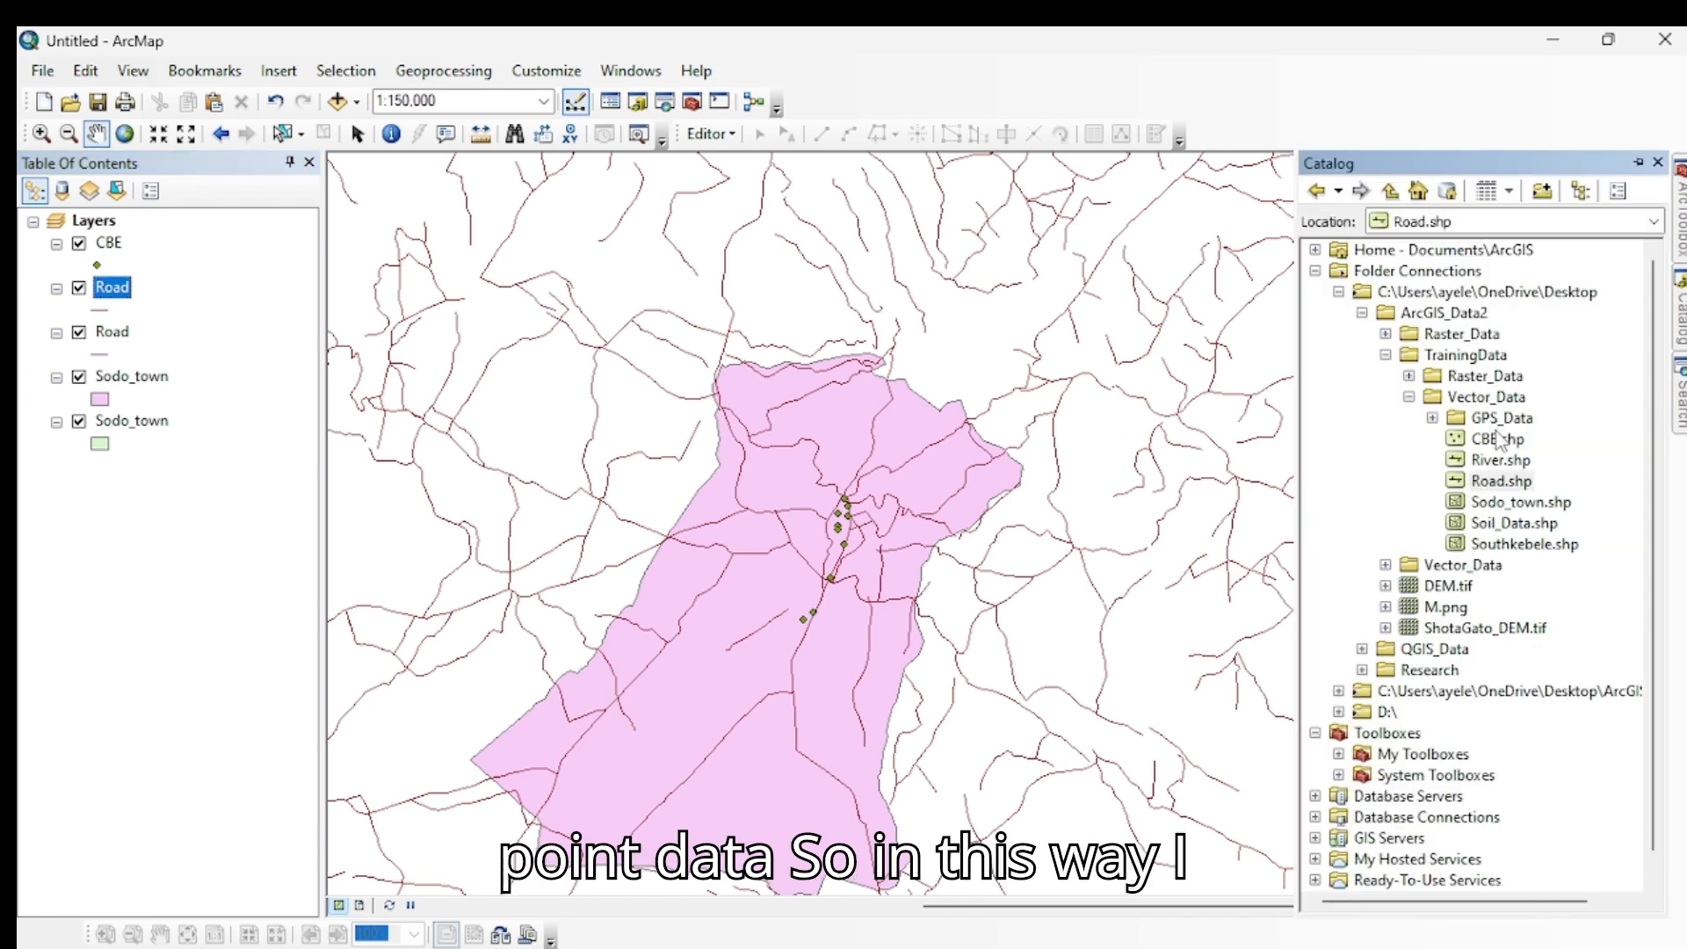
left_click_drag(1498, 438, 861, 508)
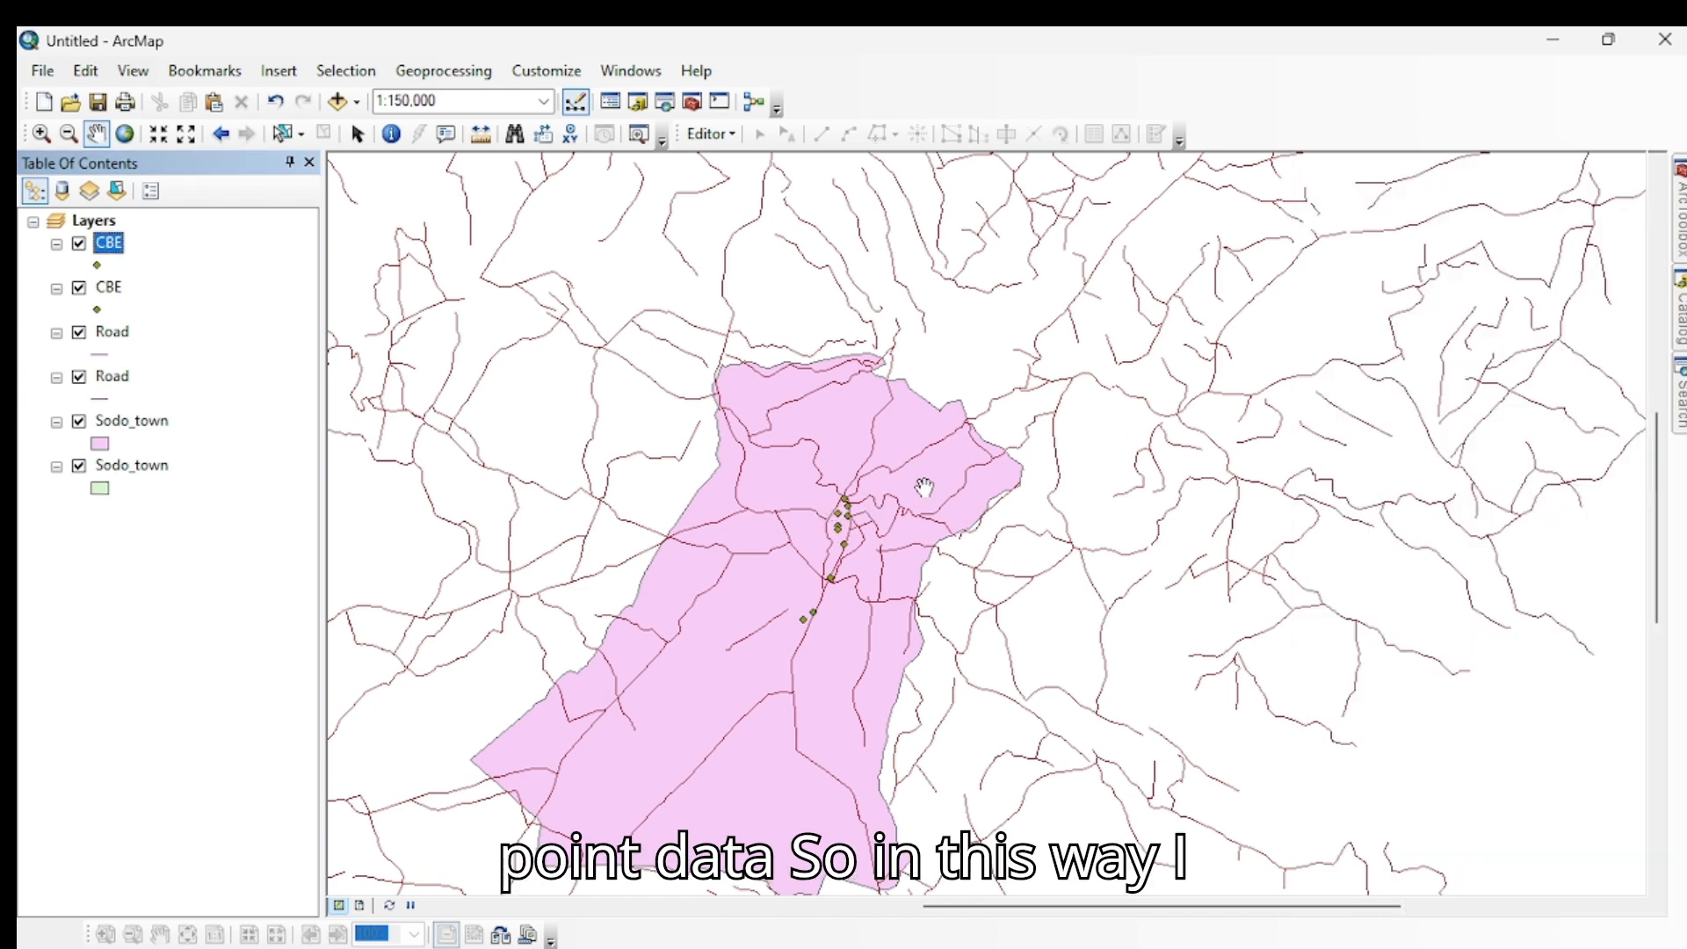
scroll(856, 516, "down", 2)
scroll(883, 461, "down", 1)
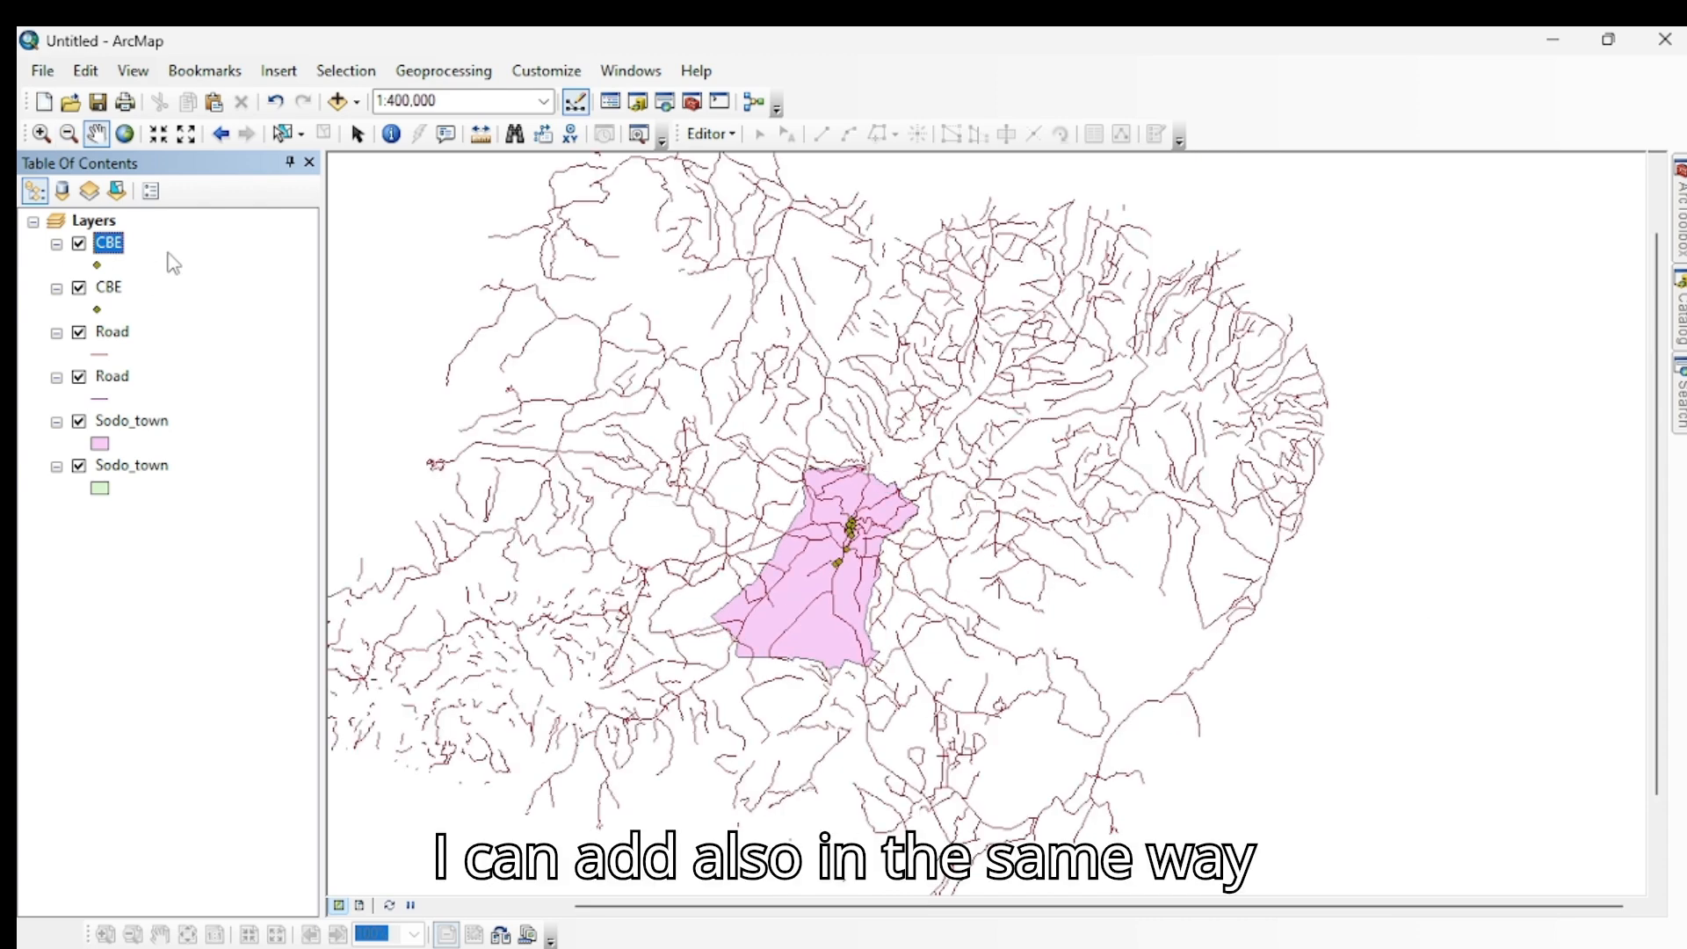
Add the dem1.tif raster from the Raster_Data folder under TrainingData with Add Data and view its full extent.
left_click(44, 71)
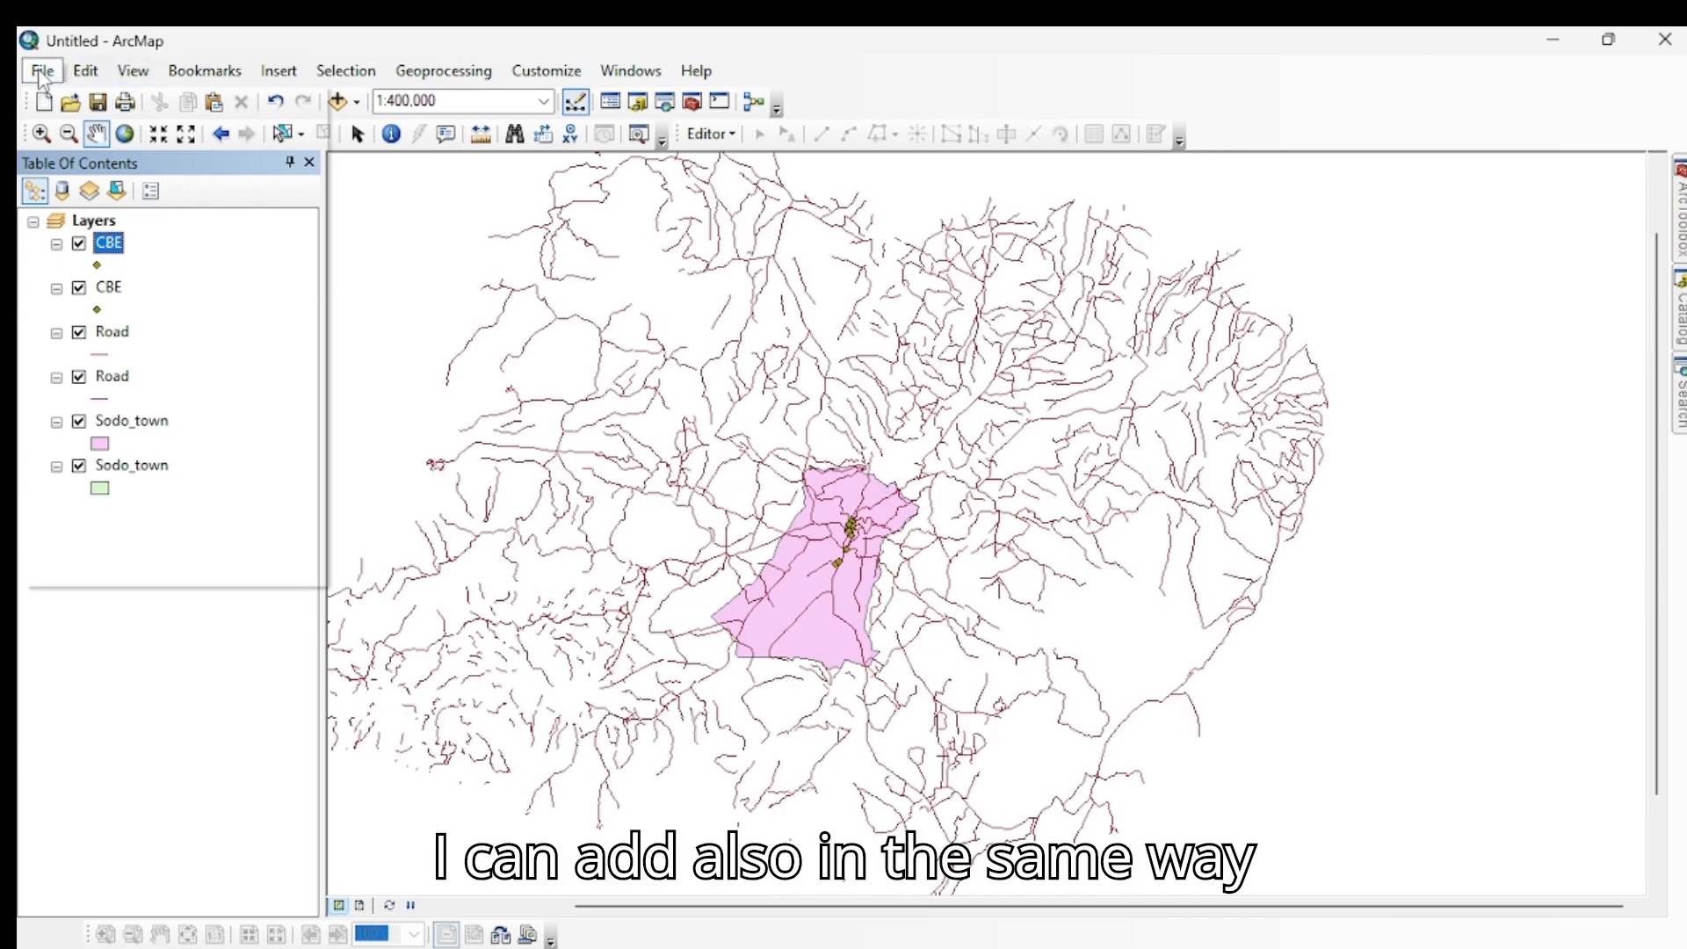
mouse_move(141, 275)
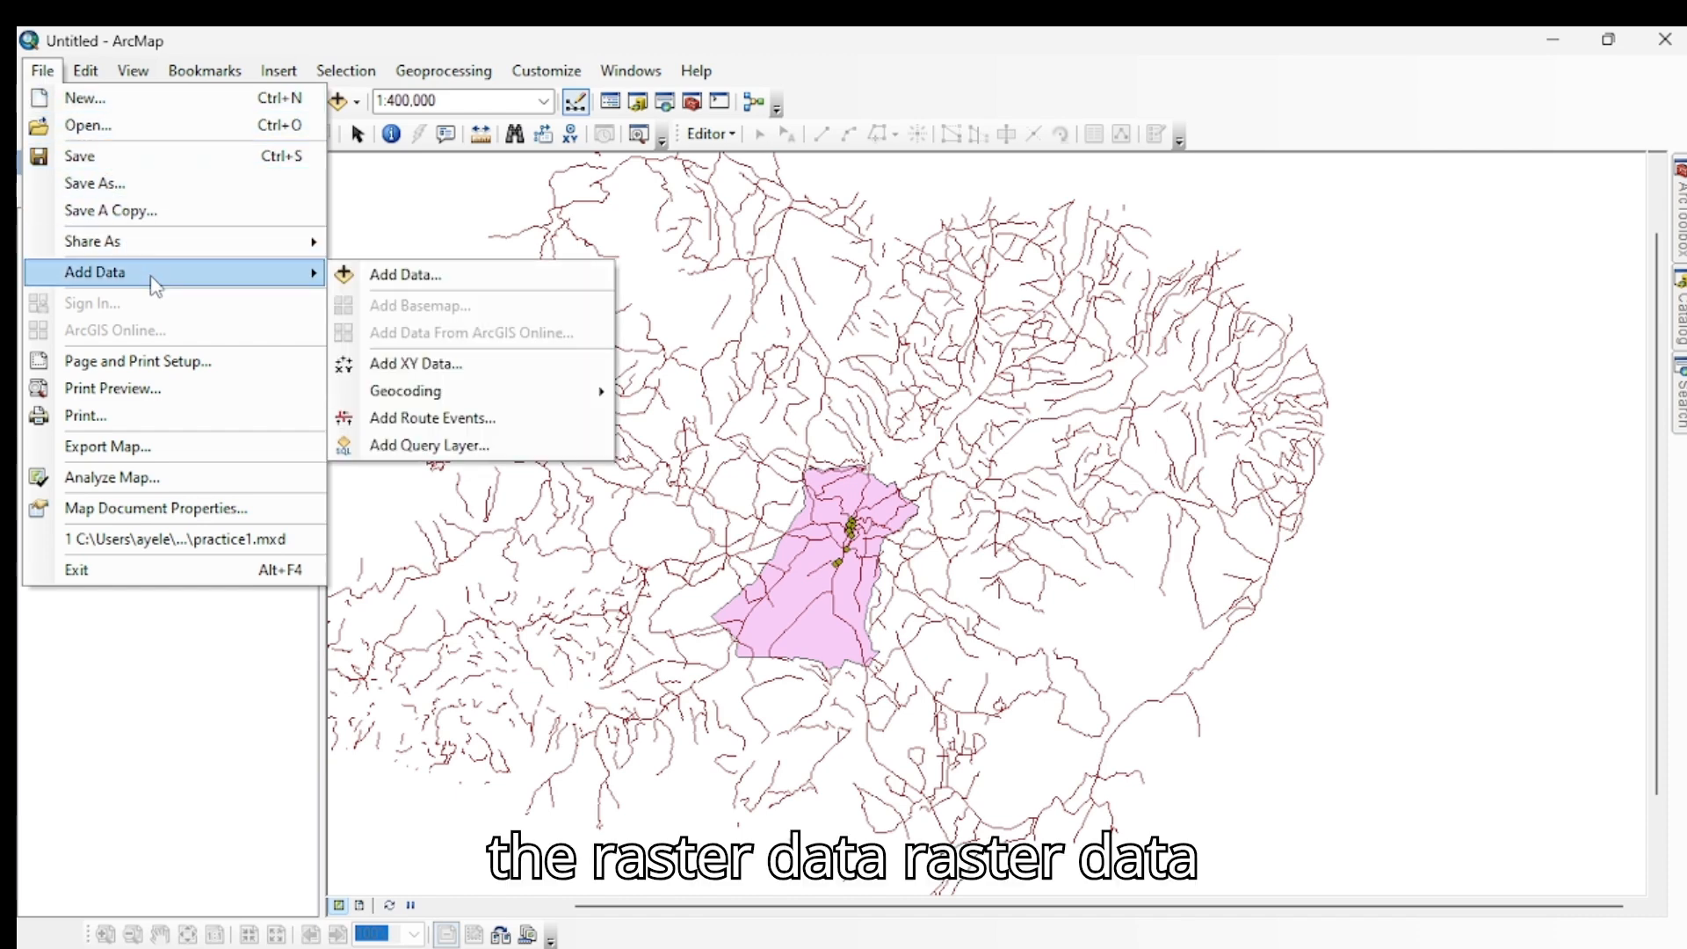
left_click(384, 274)
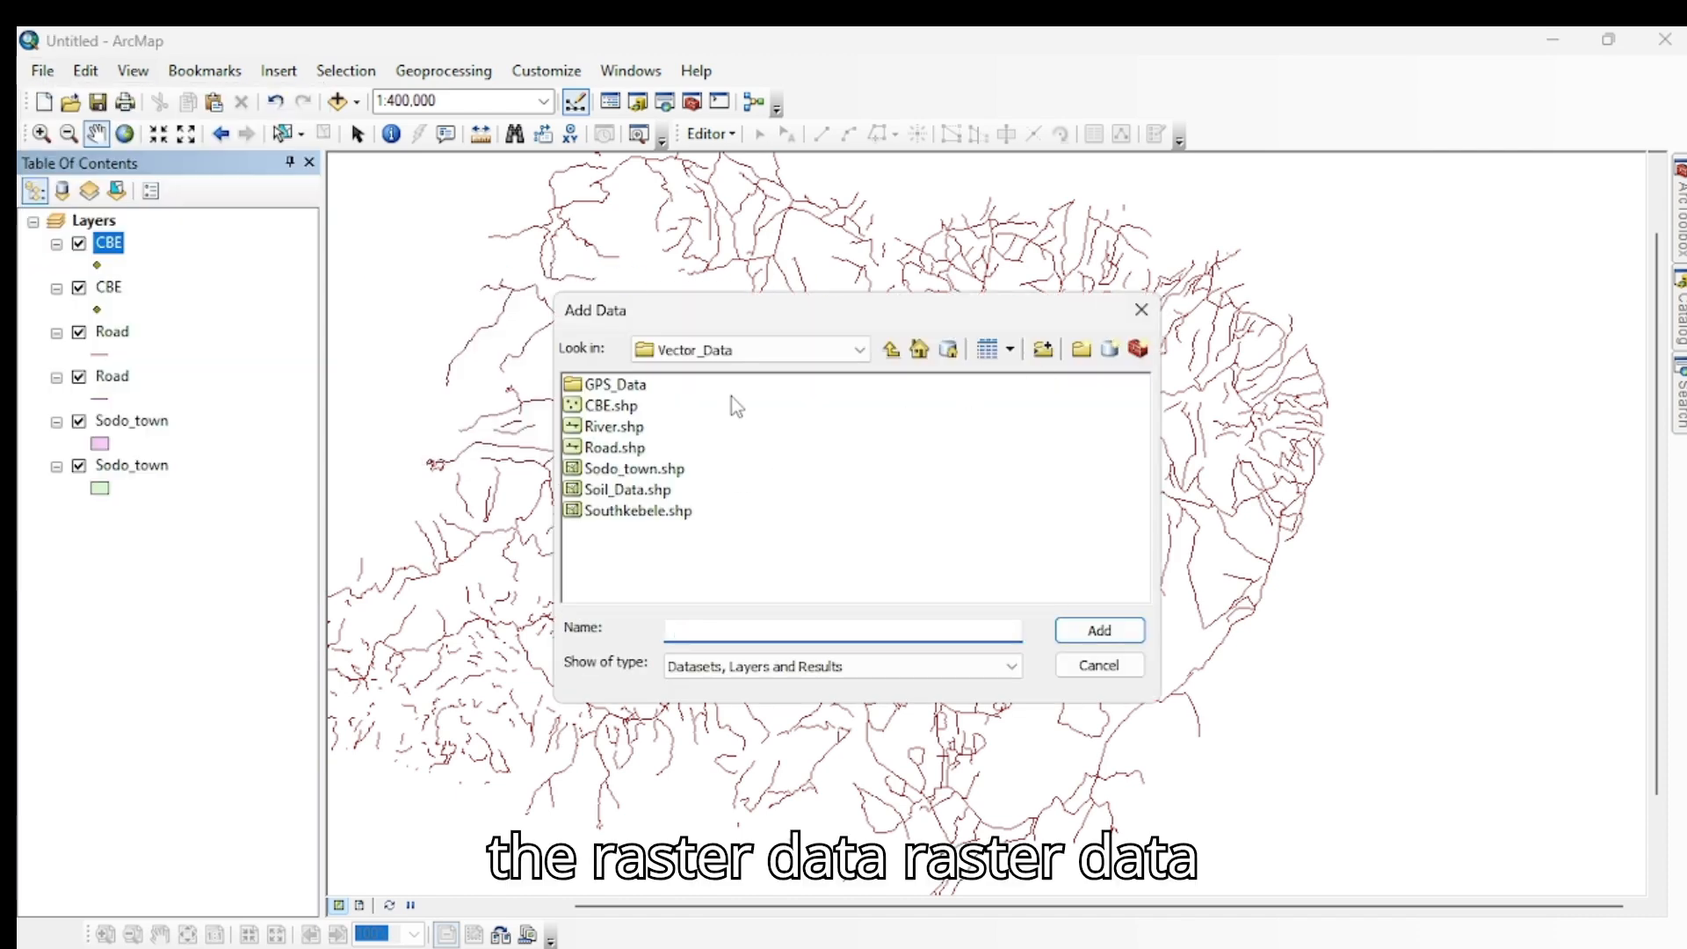
left_click(892, 351)
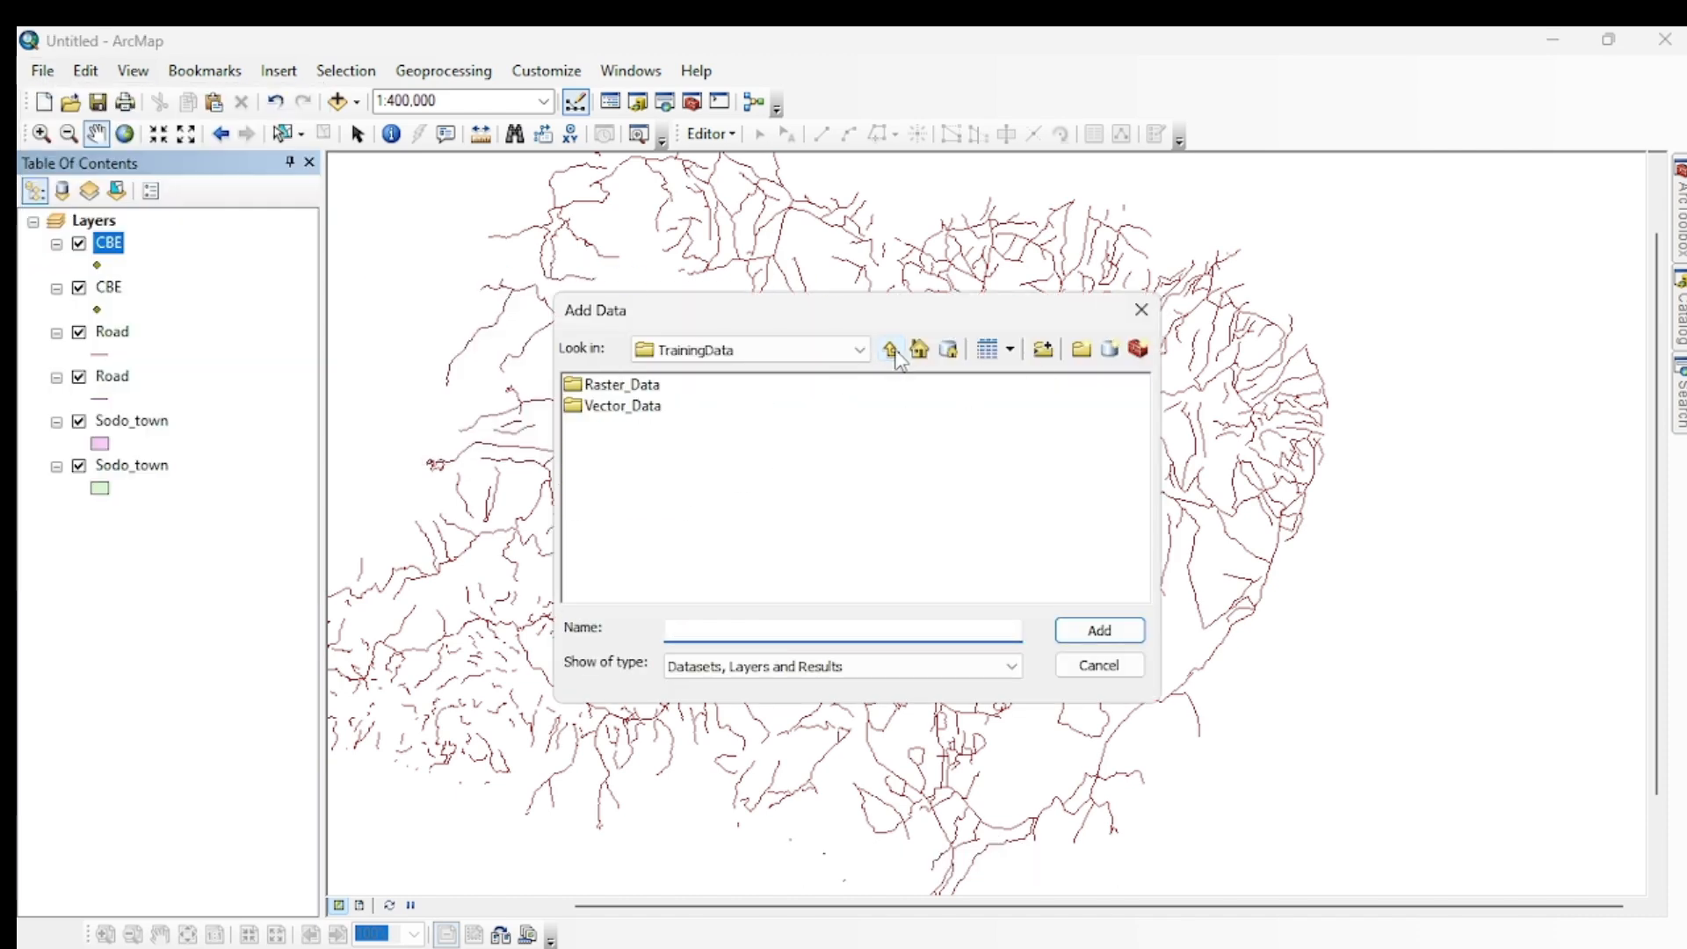
double_click(638, 386)
left_click(615, 429)
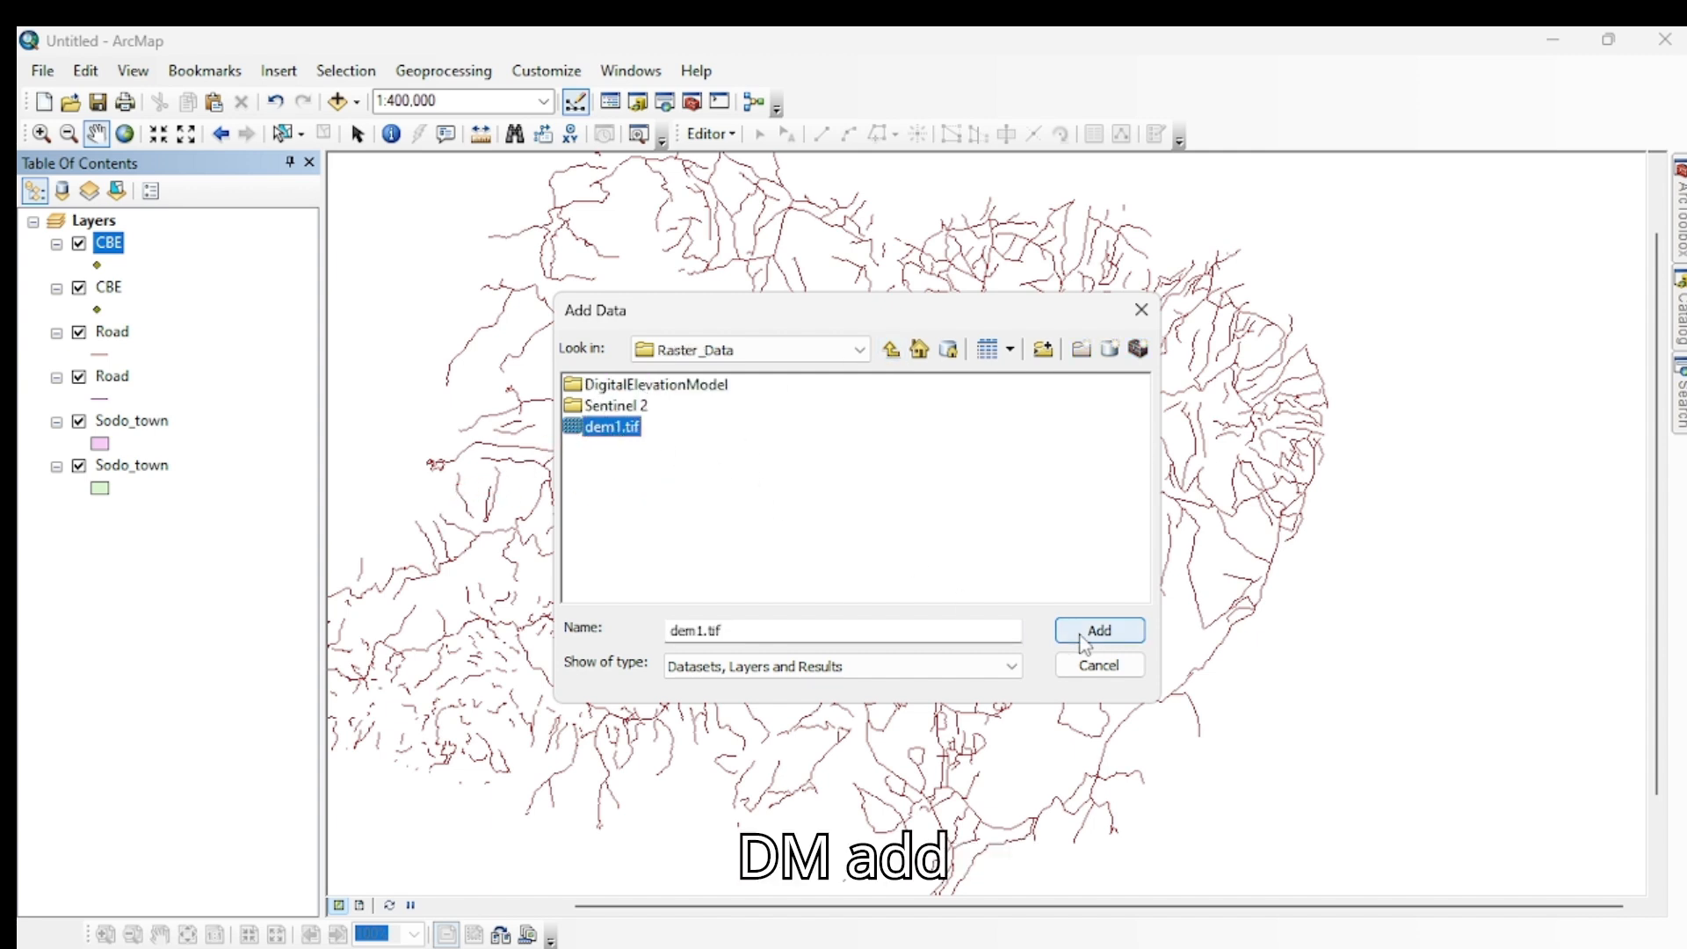
left_click(1098, 631)
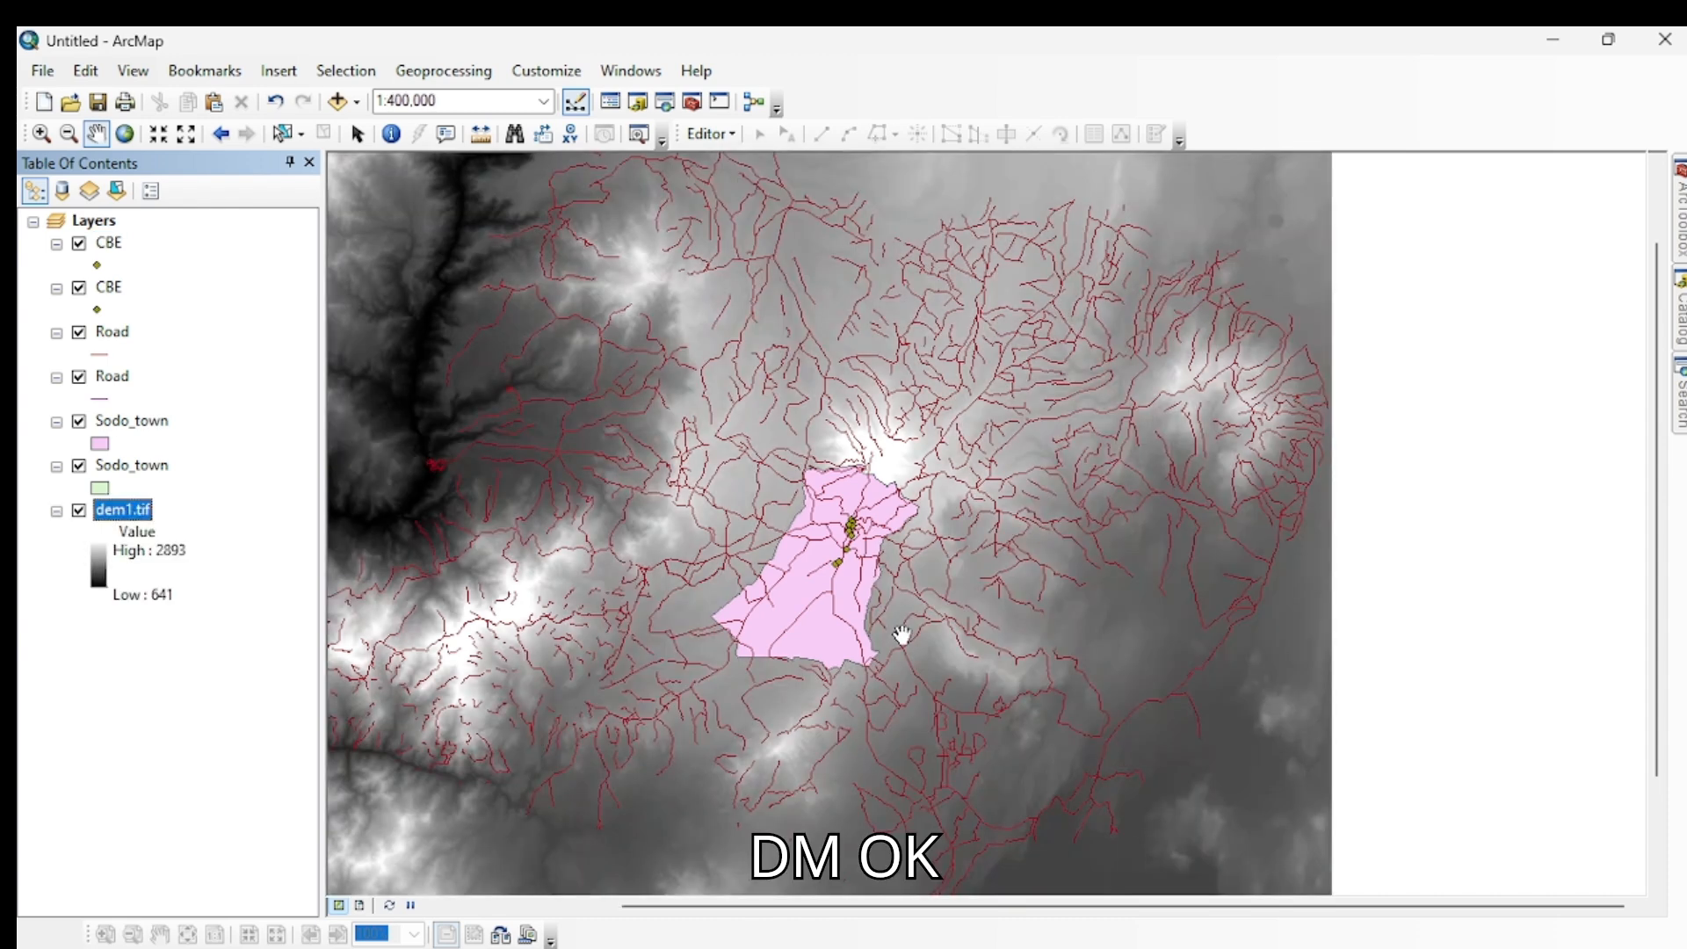
scroll(881, 510, "up", 2)
scroll(880, 509, "down", 3)
scroll(880, 509, "down", 1)
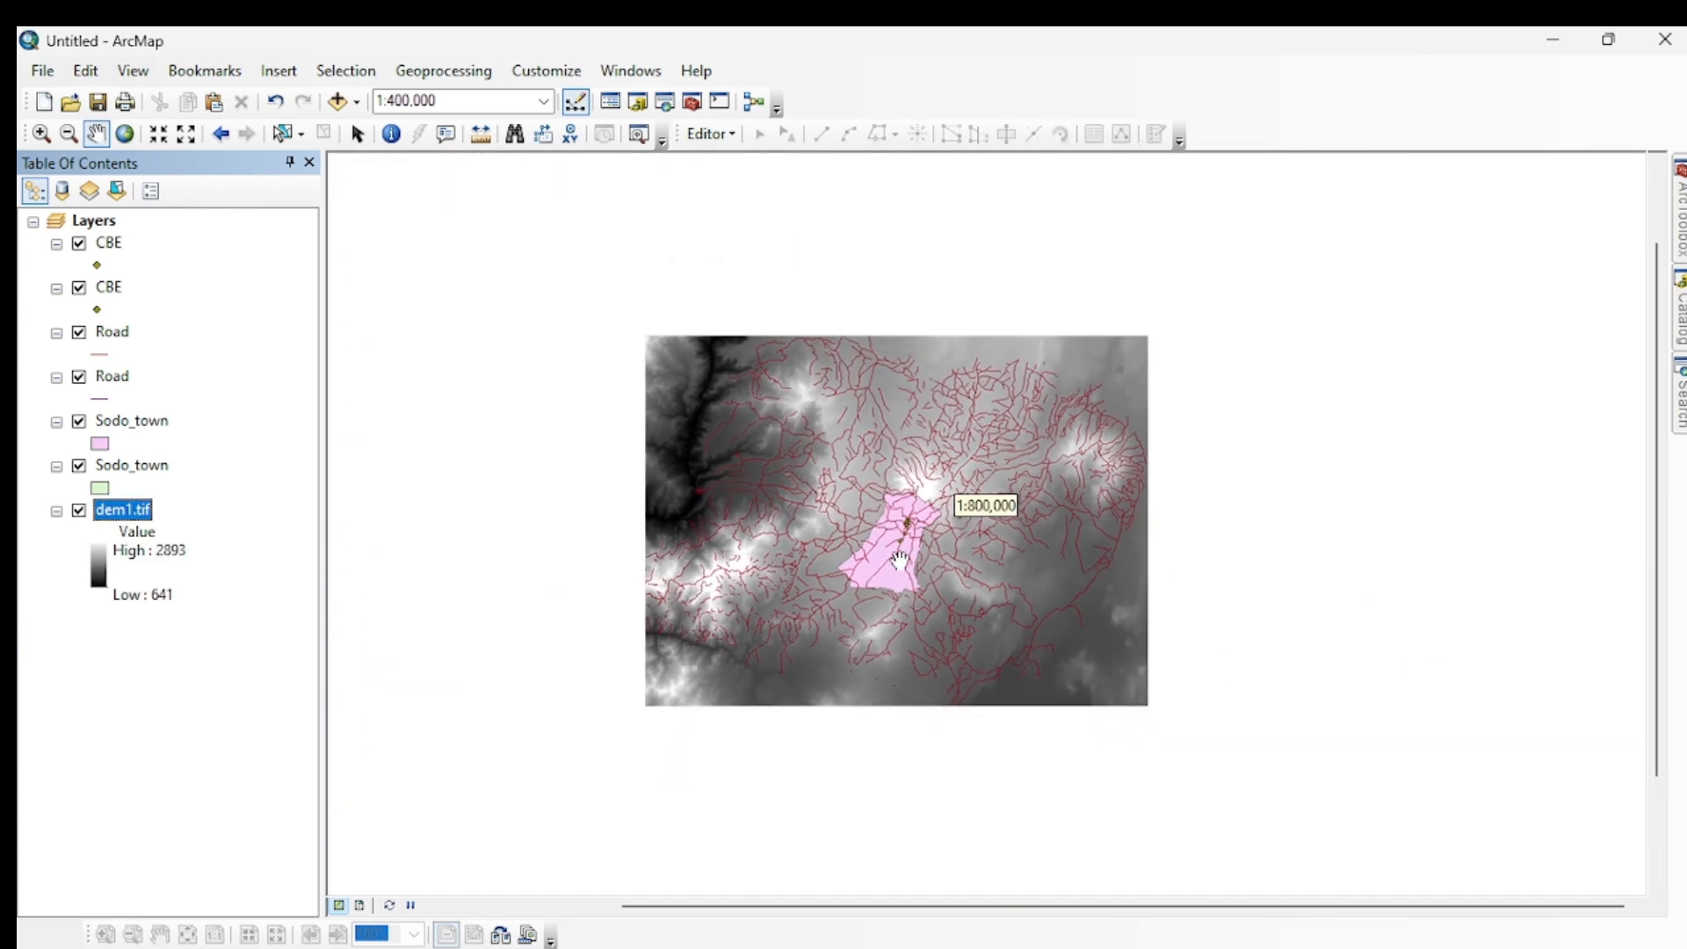
Add dem1.tif to the map a second time with the Add Data command.
left_click(338, 101)
left_click(633, 427)
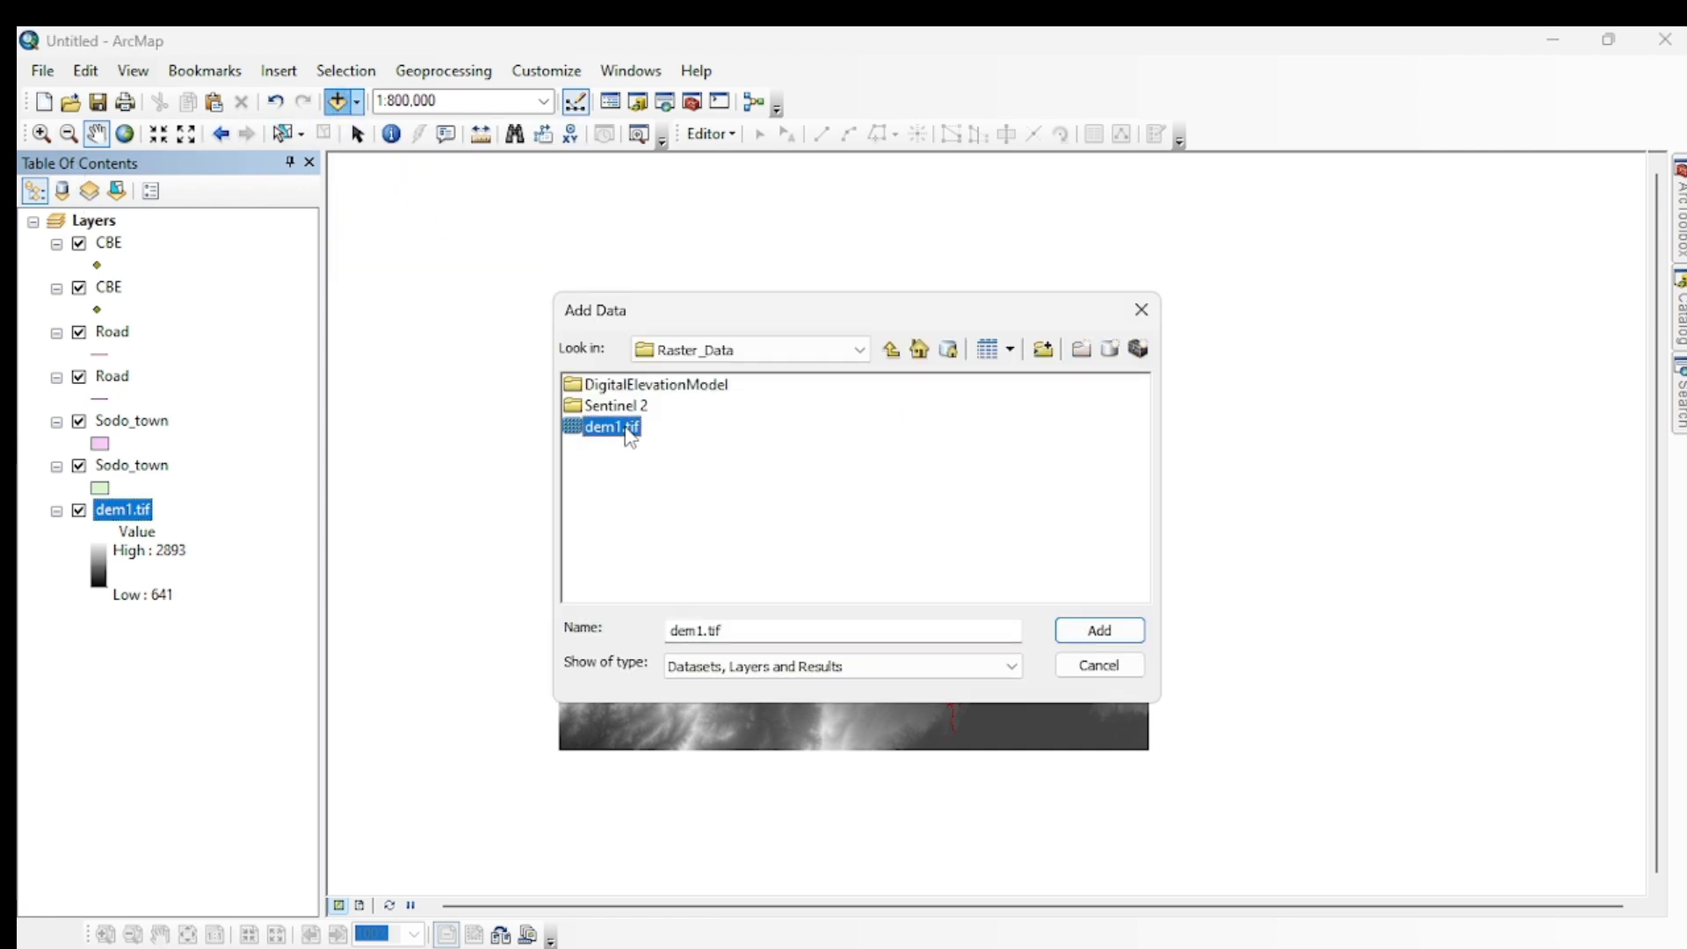
left_click(1099, 631)
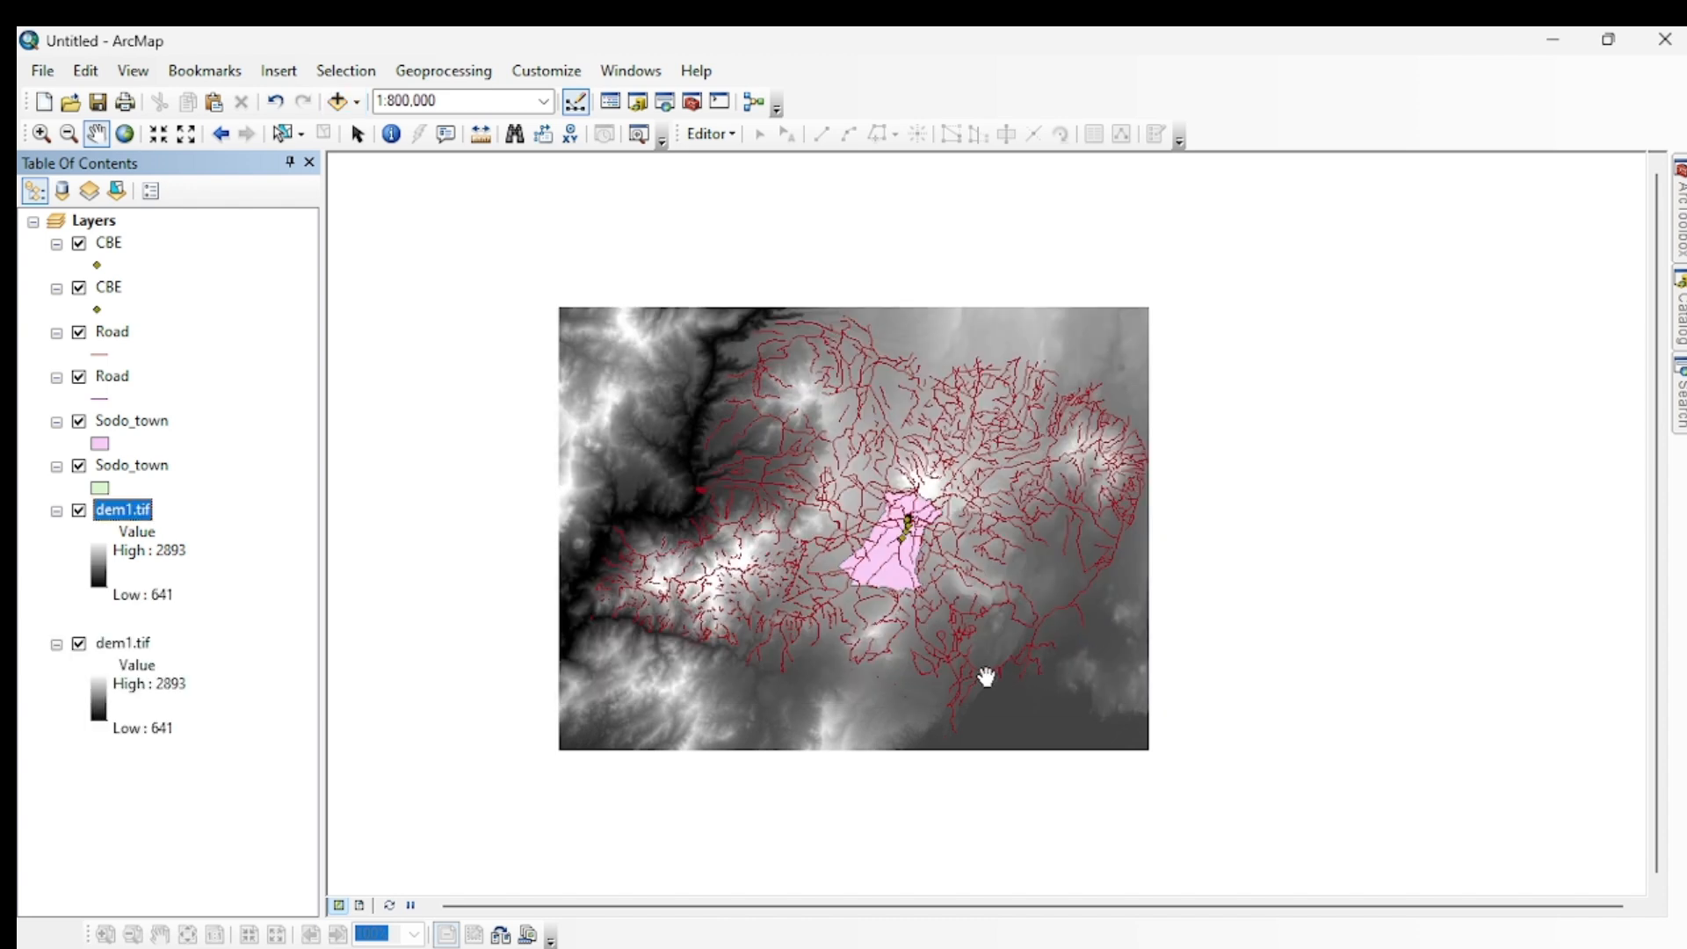
Add a third copy of dem1.tif to the map from the Catalog's Raster_Data folder under TrainingData.
left_click(1680, 318)
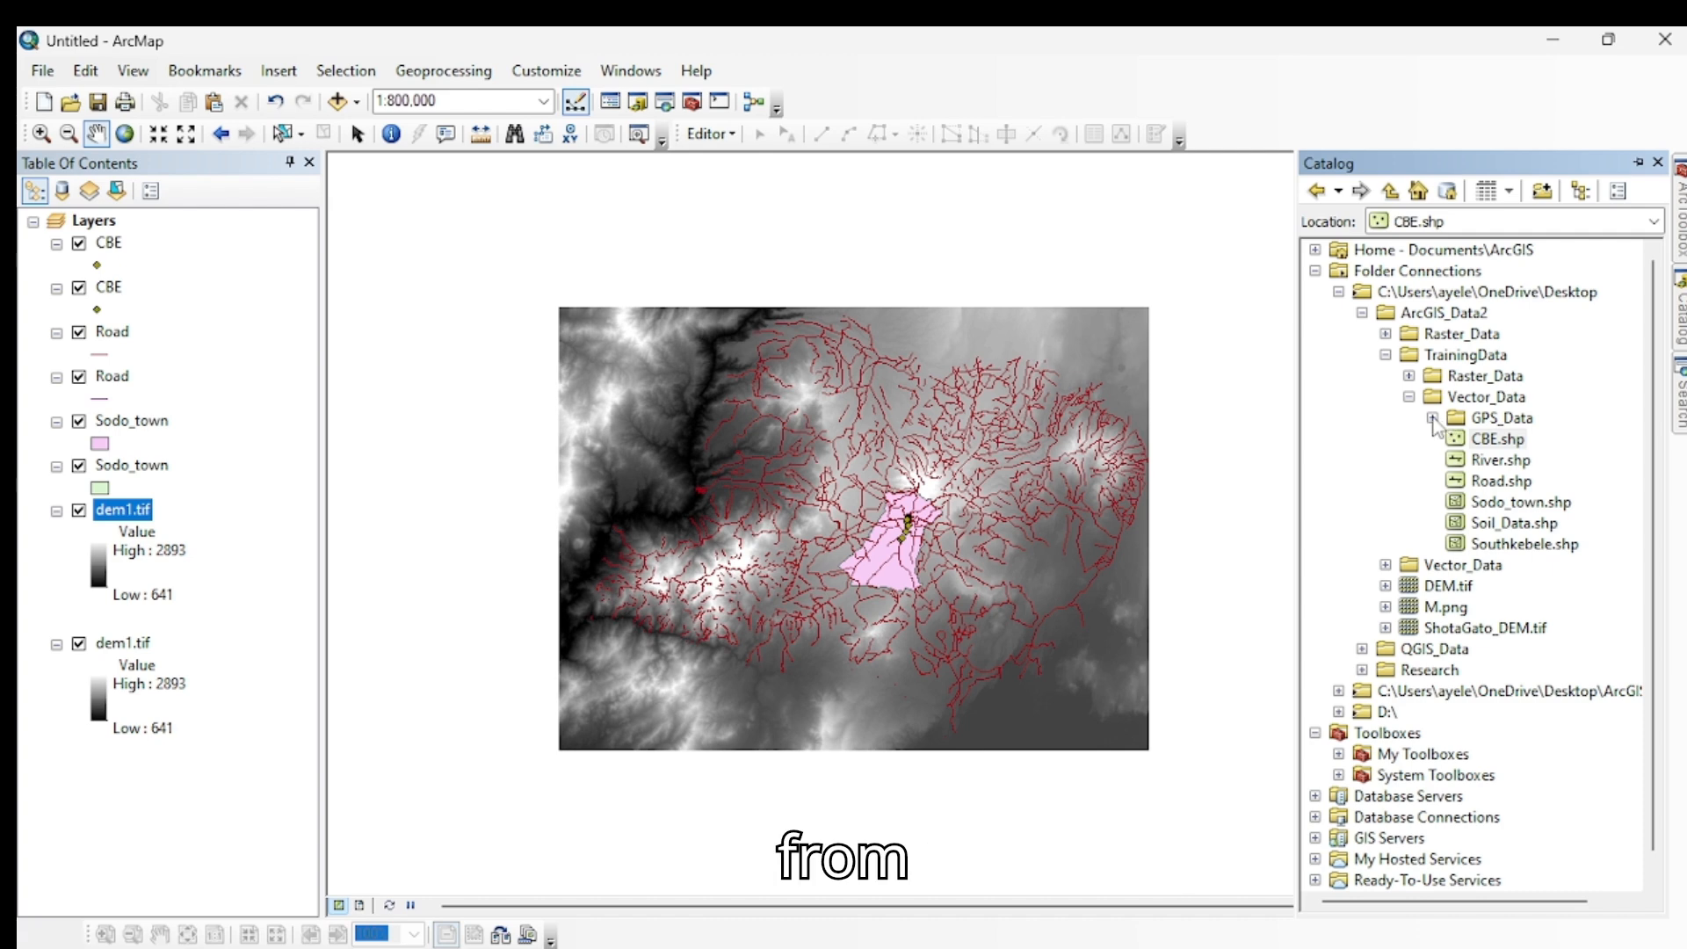
left_click(1433, 418)
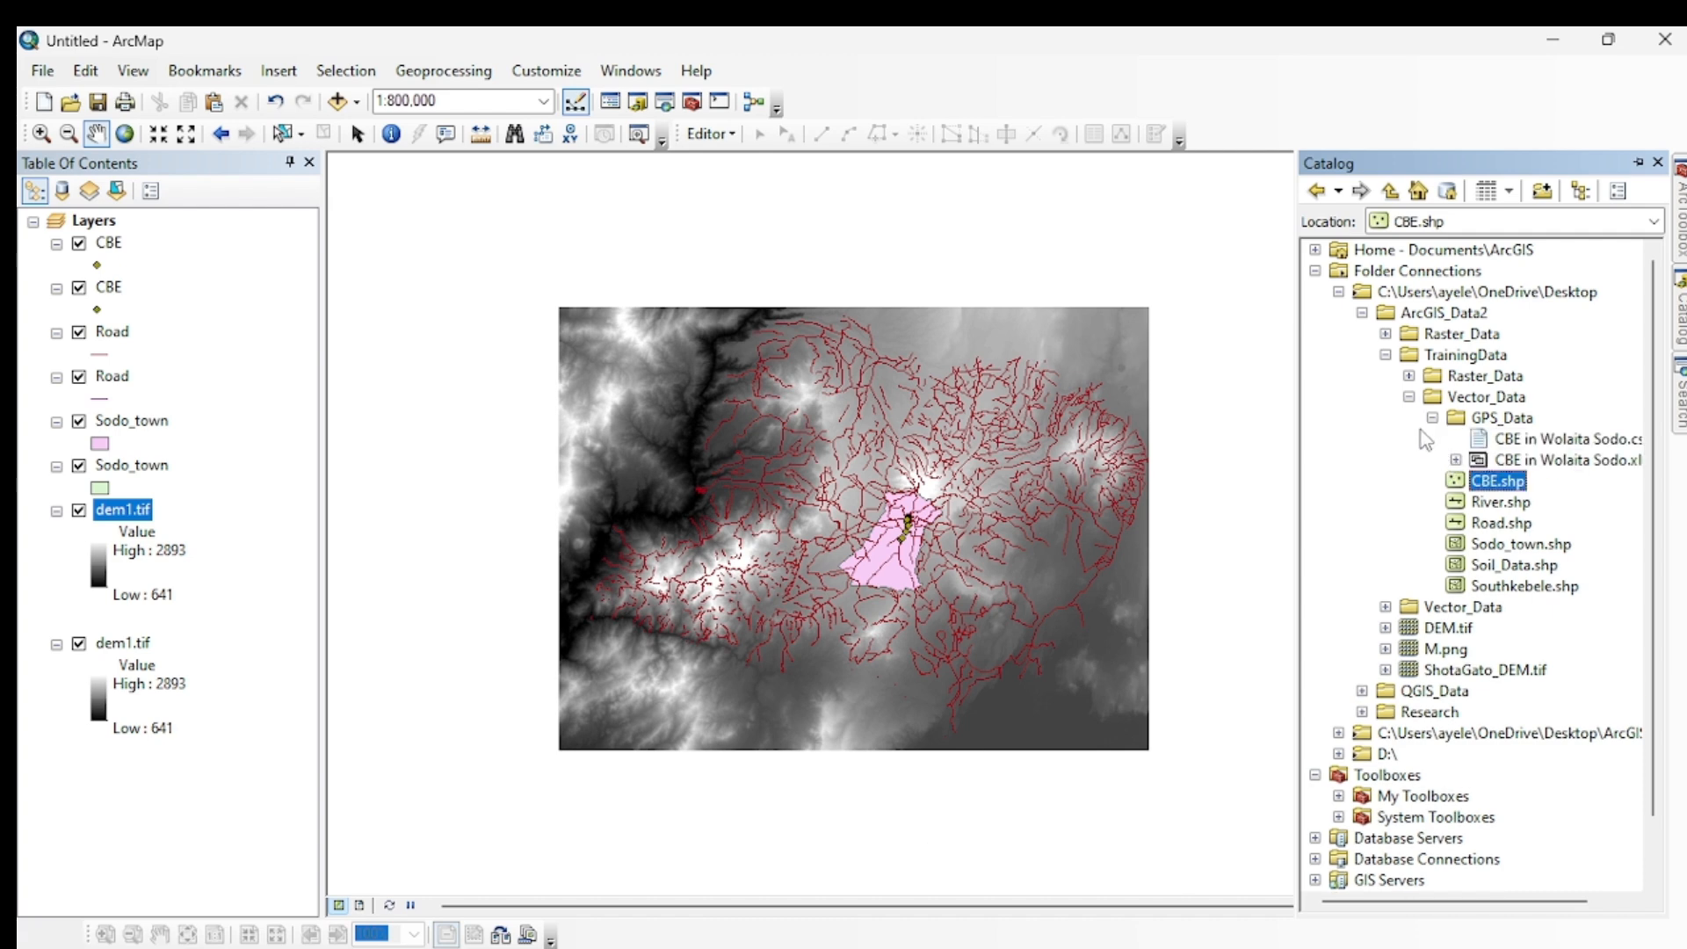
left_click(1432, 418)
left_click(1409, 398)
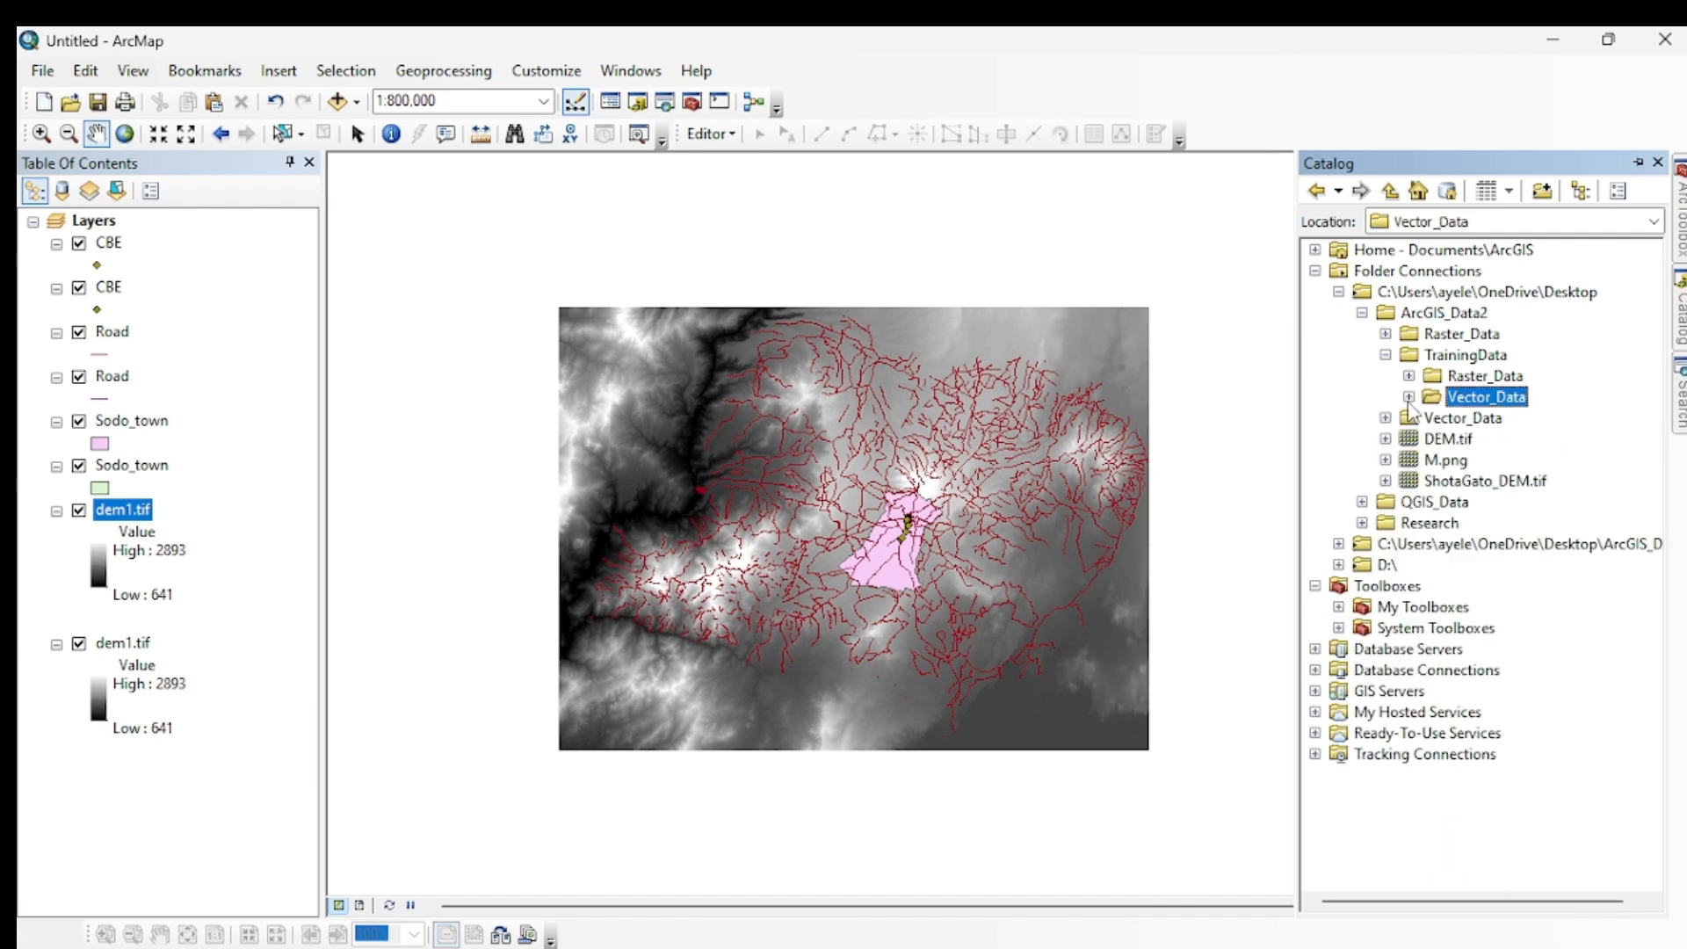
left_click(1408, 376)
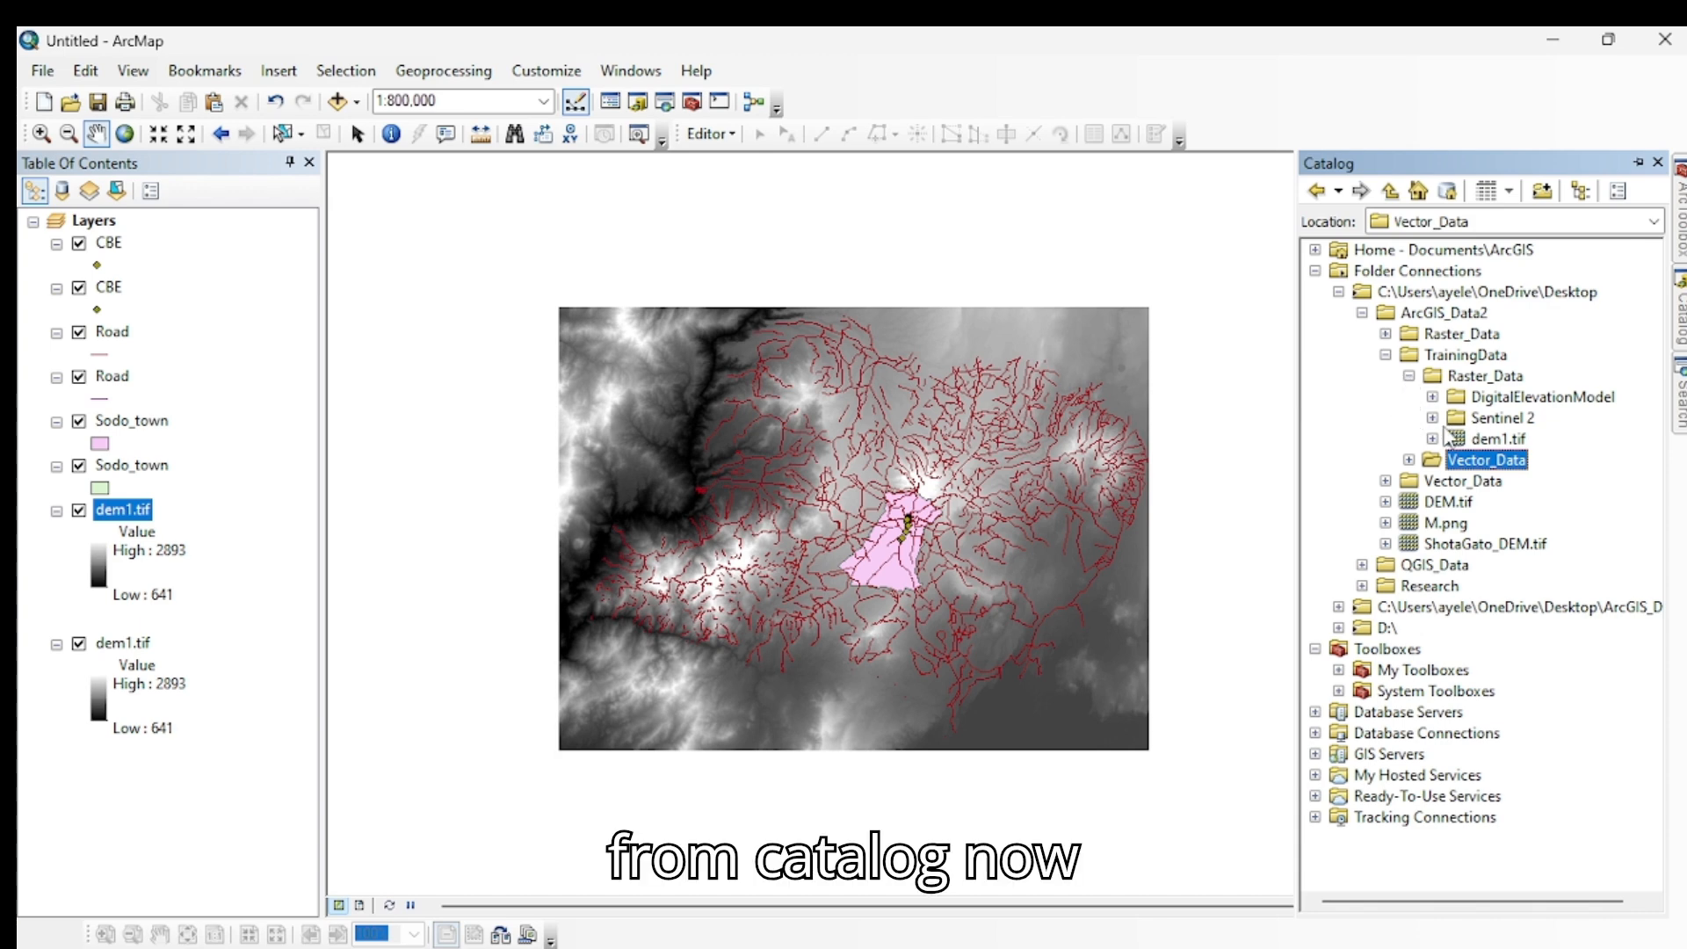
left_click_drag(1505, 443, 910, 442)
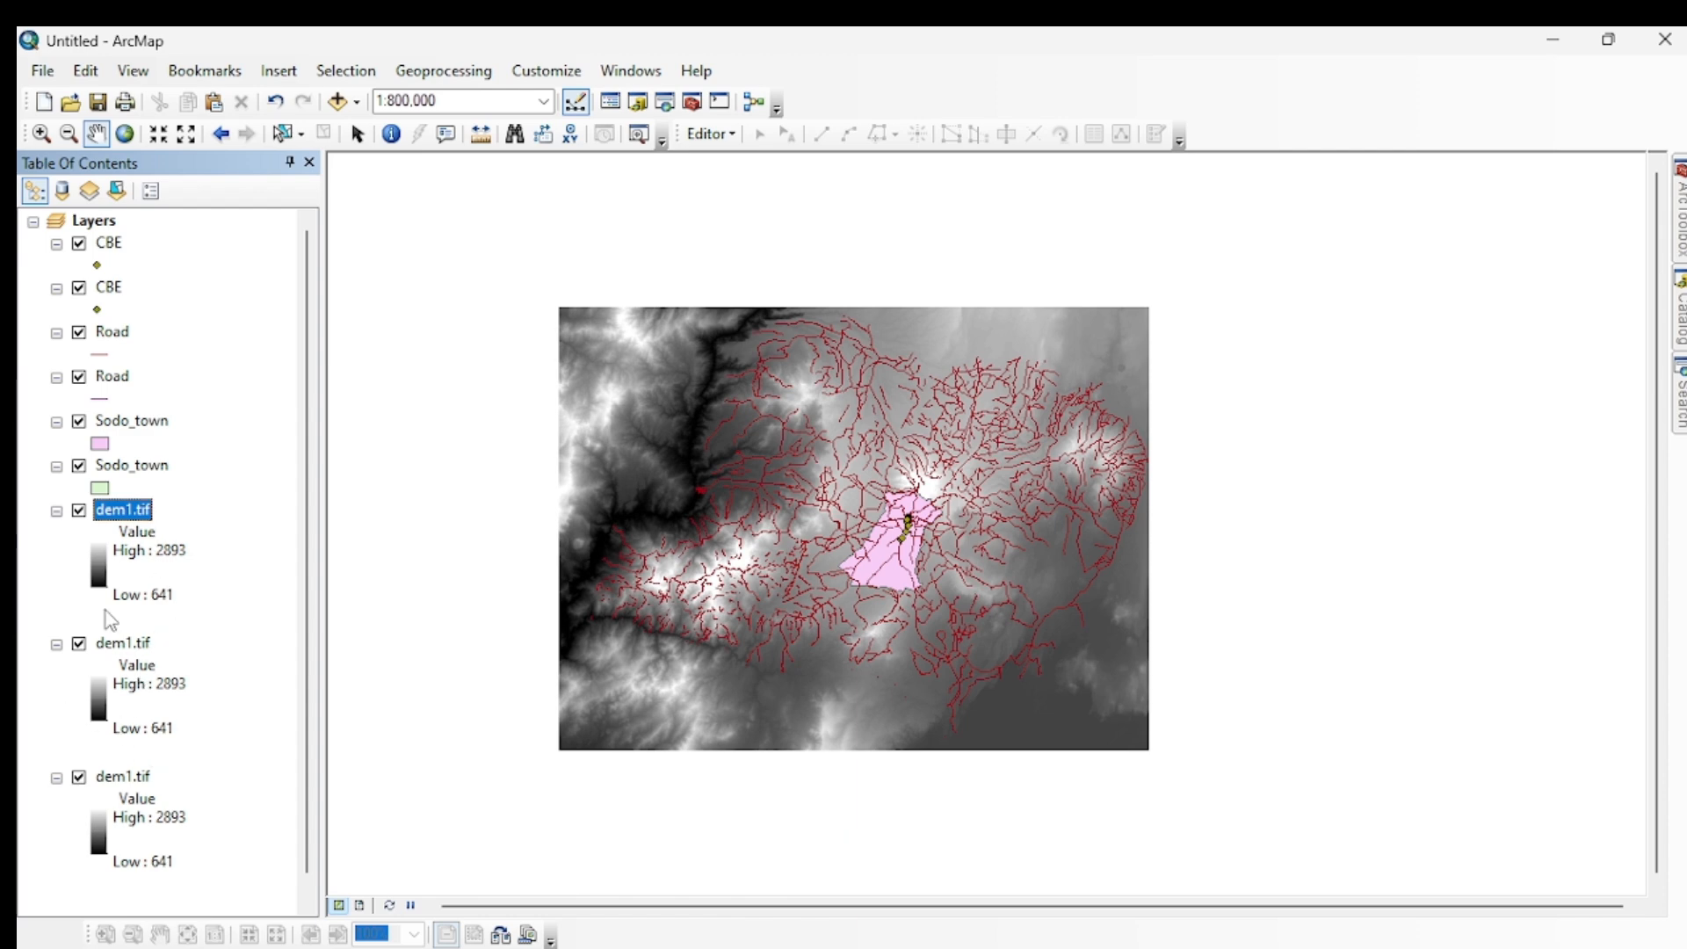
scroll(896, 508, "up", 2)
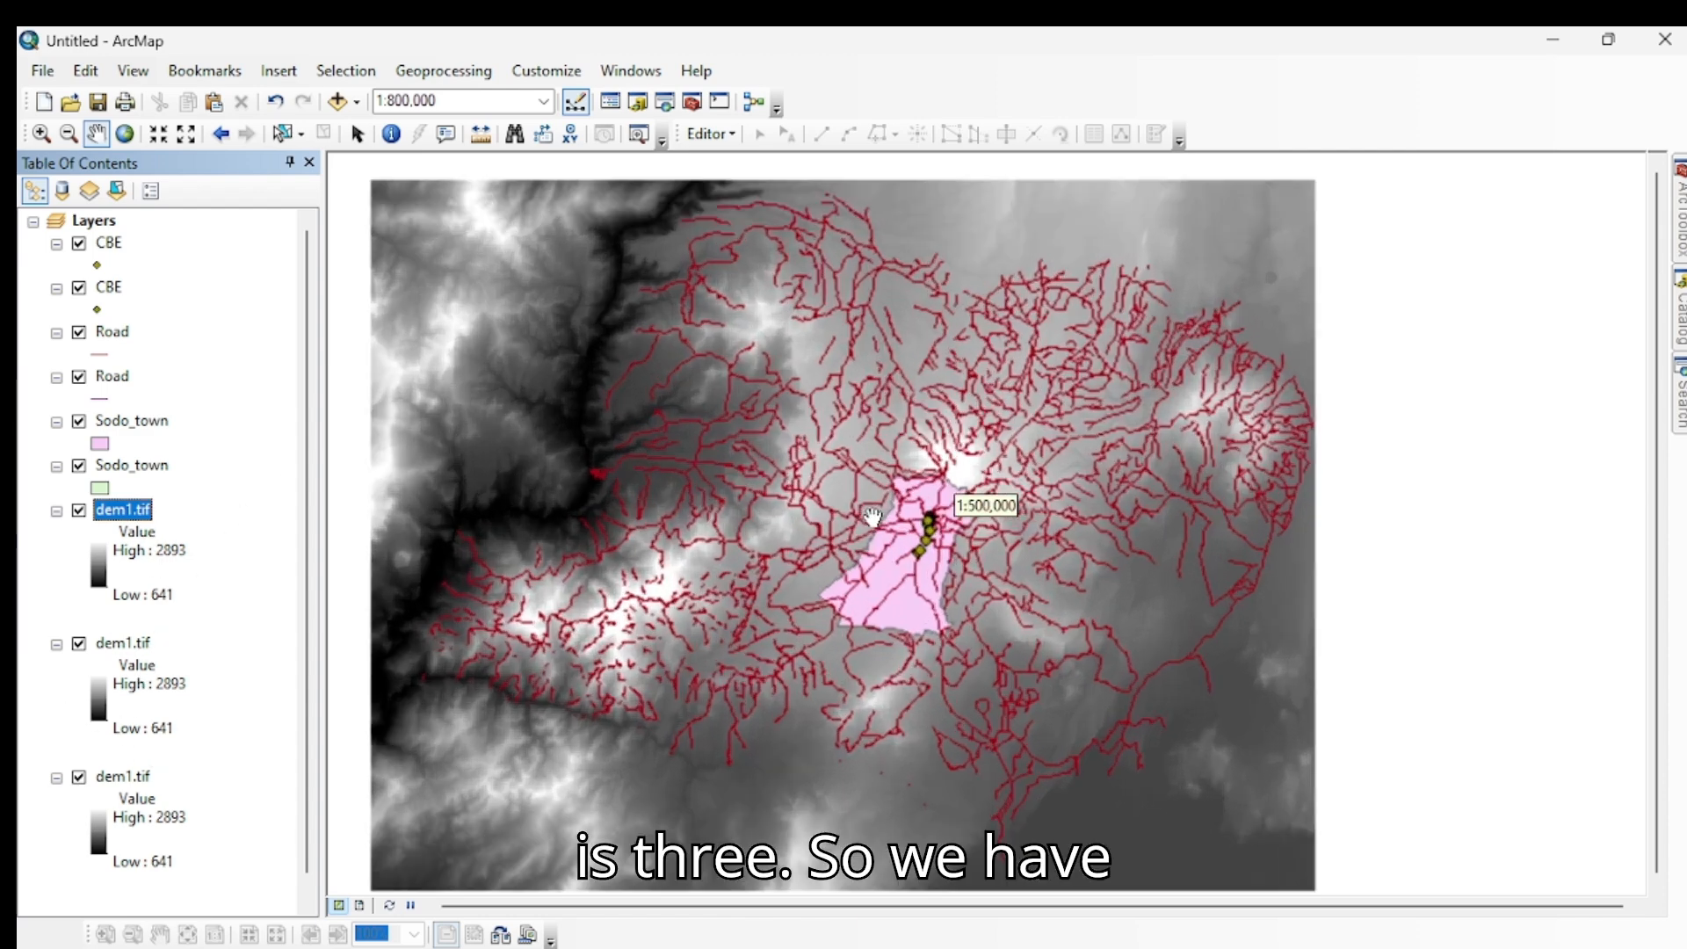
scroll(902, 508, "down", 1)
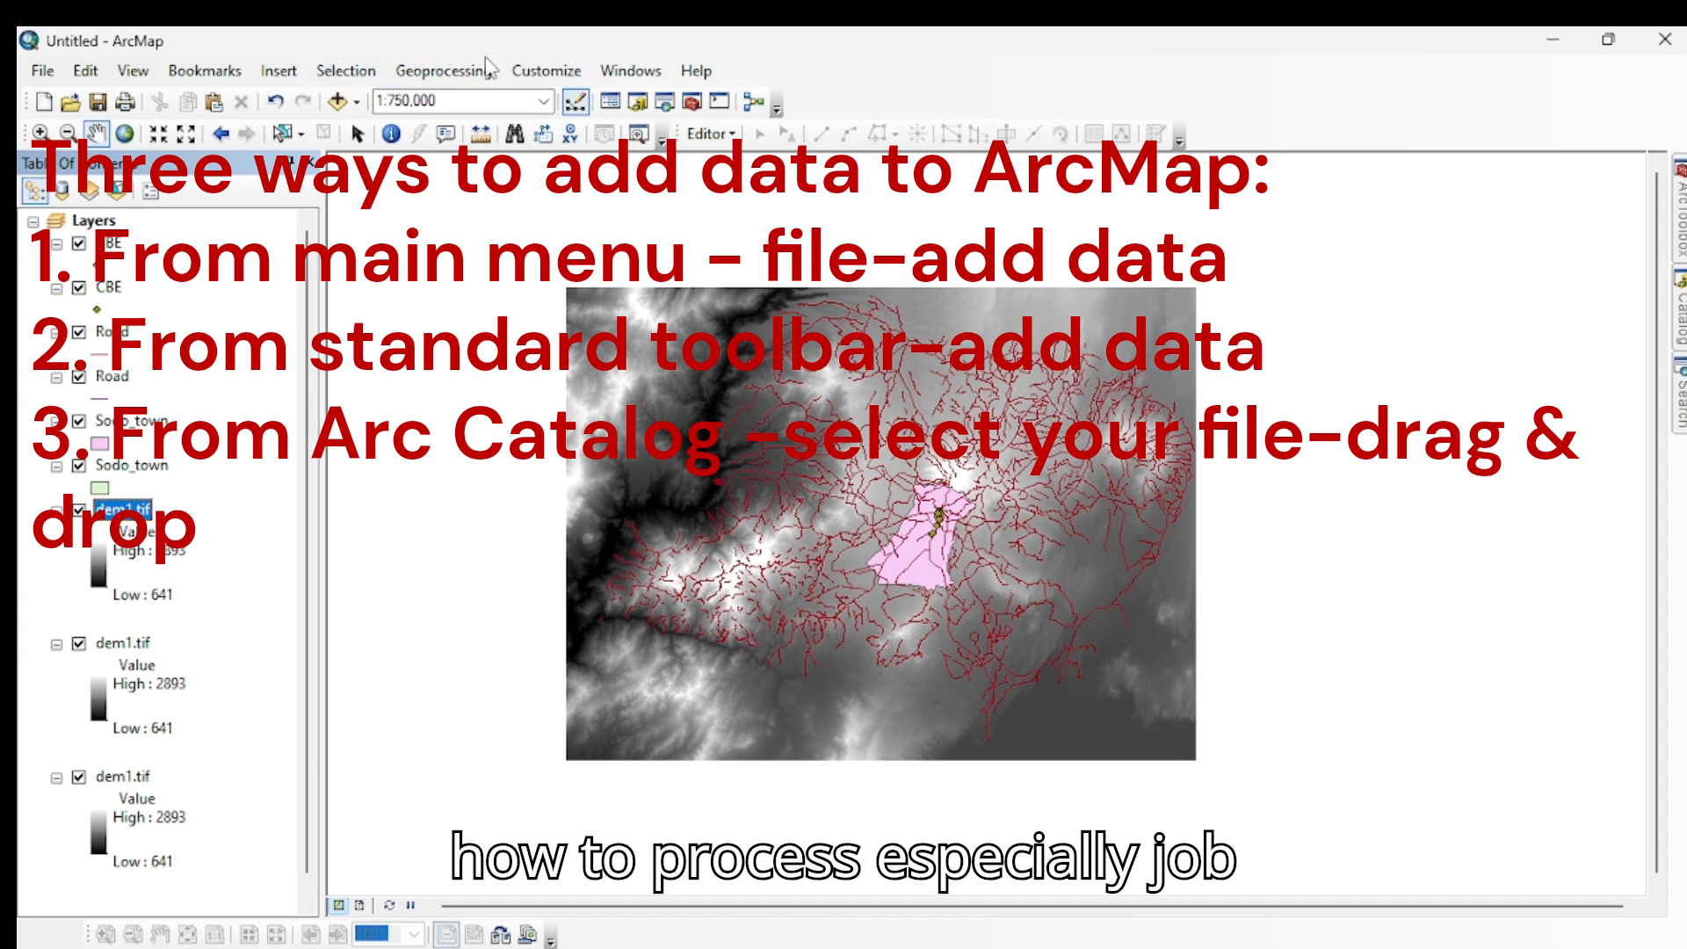
left_click(444, 74)
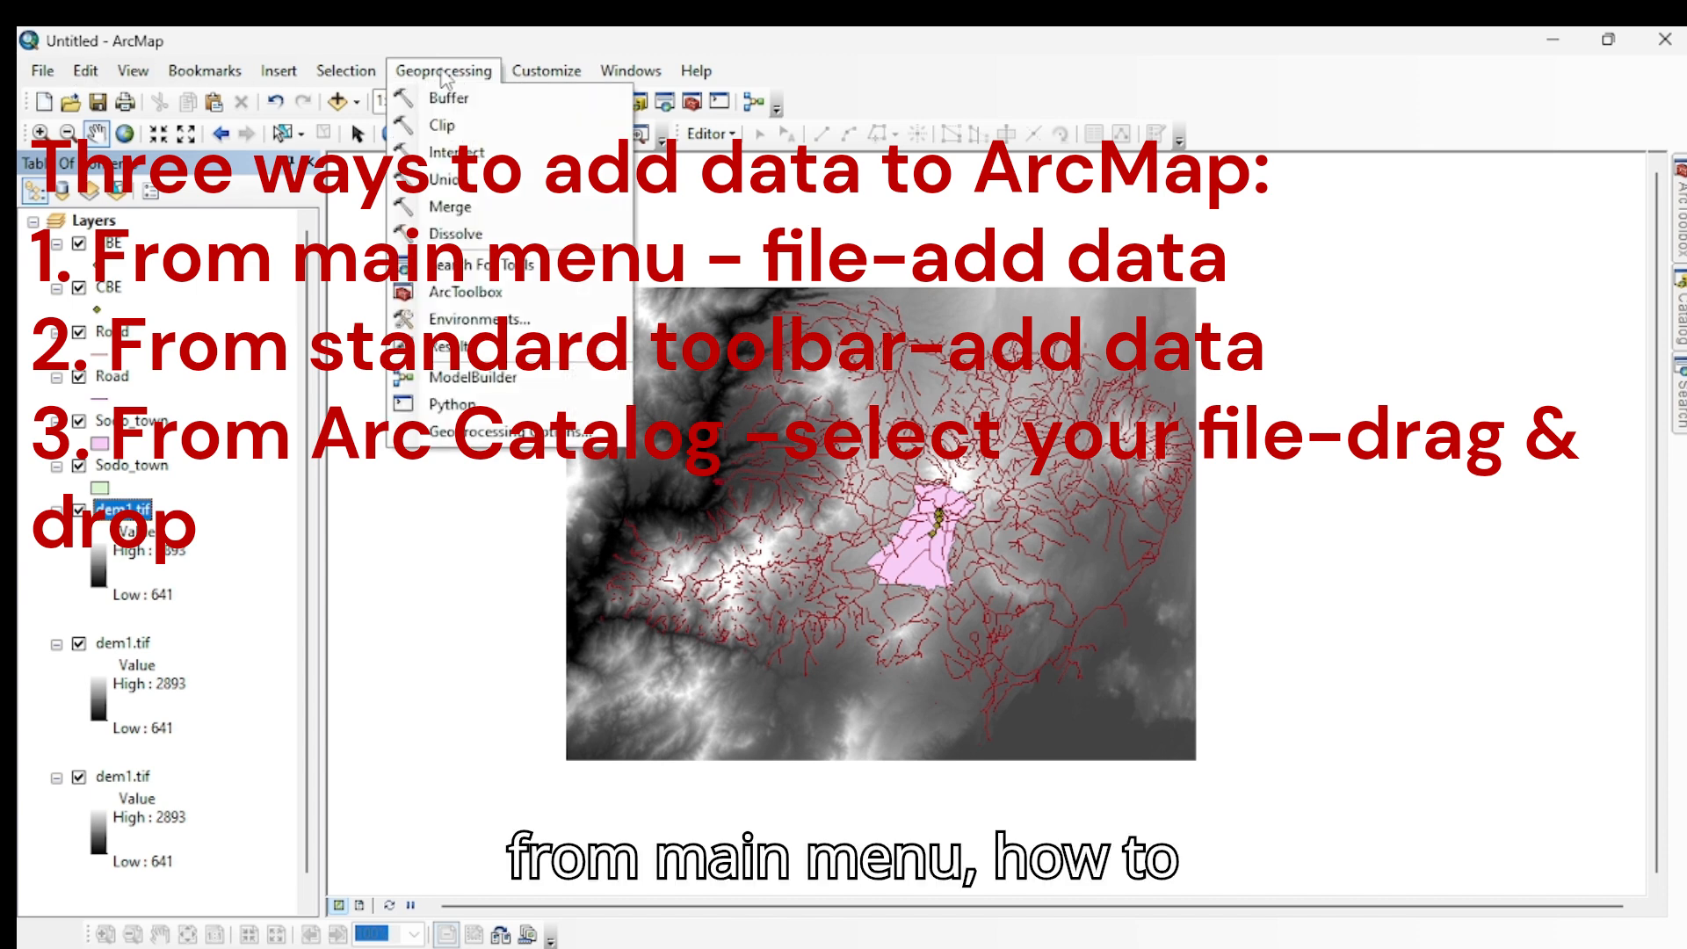
left_click(477, 71)
left_click(457, 72)
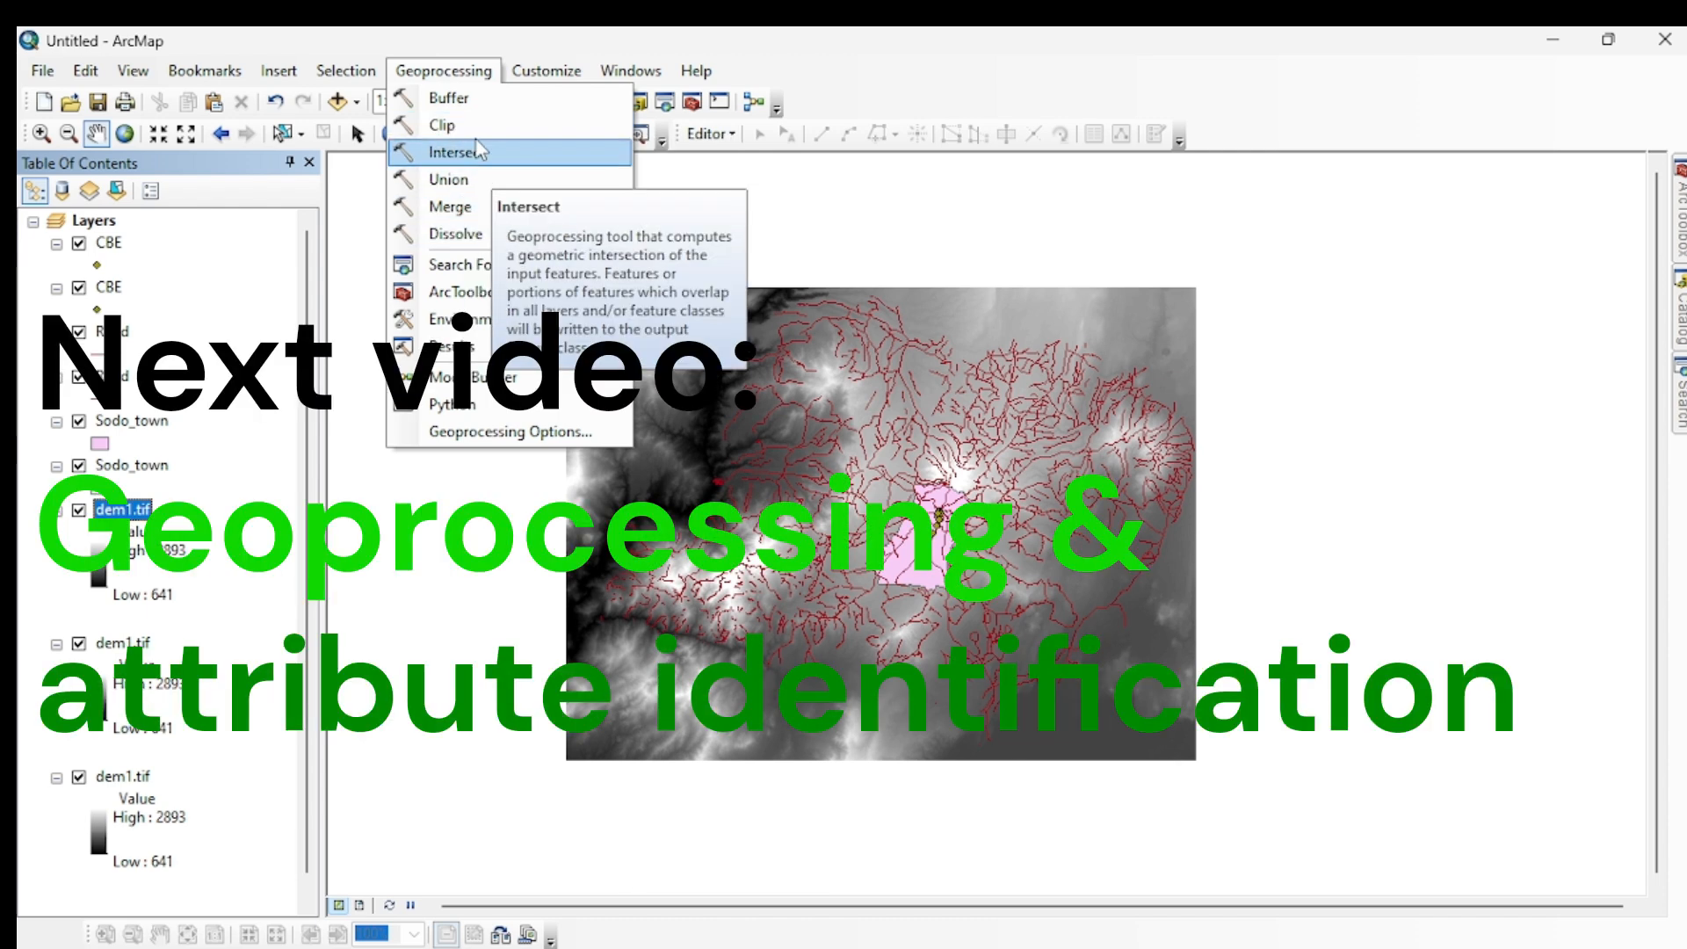
left_click(457, 78)
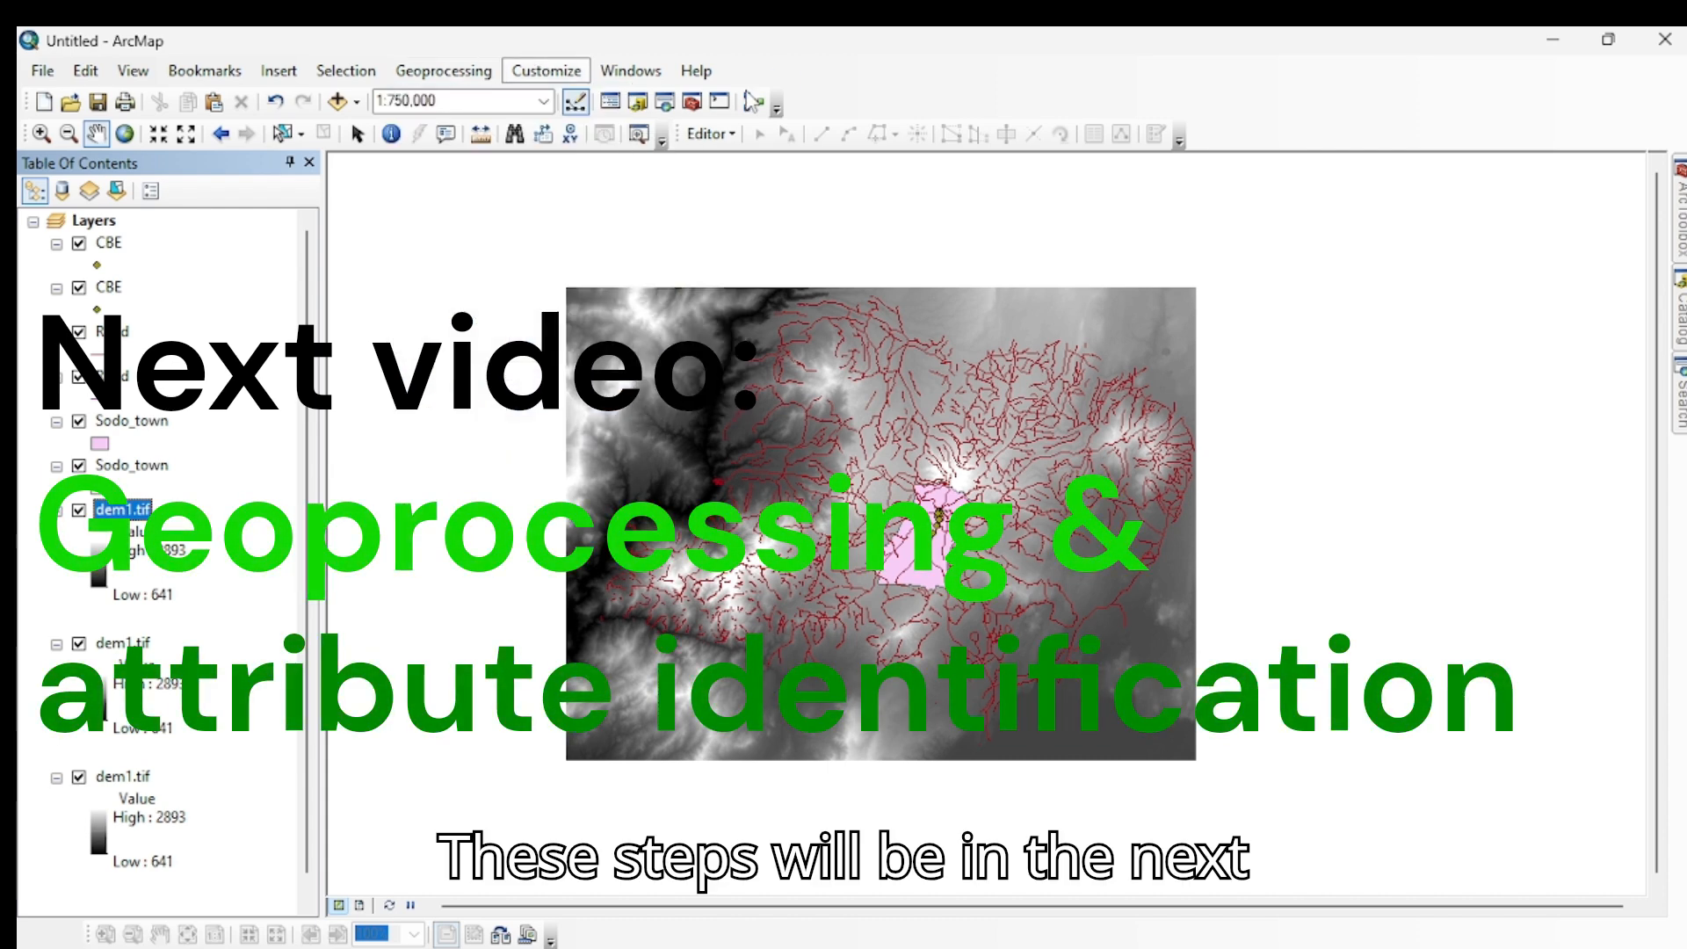